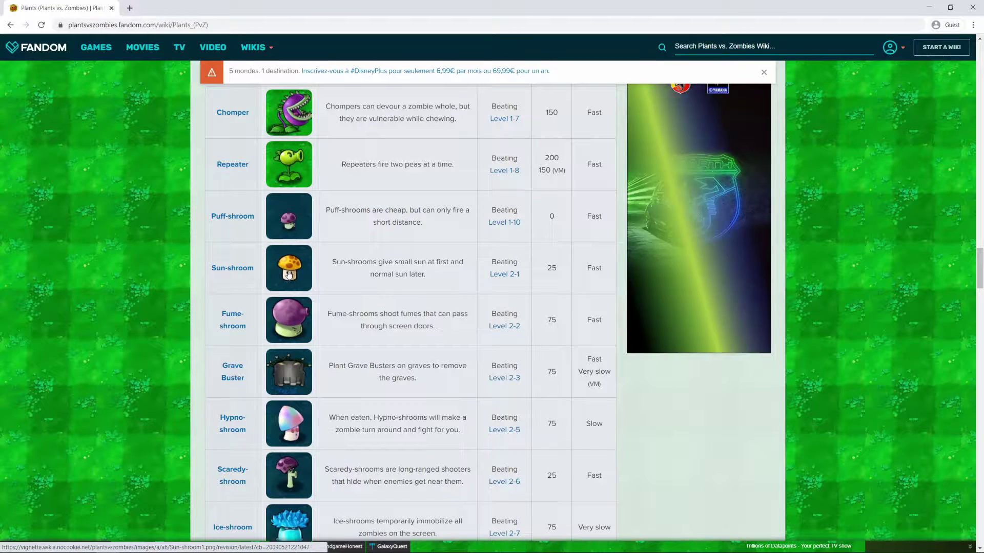
Save the Sun-shroom image from the wiki as a PNG and bring it into the Blender viewport as a reference
{"action": "right_click", "coordinate": [288, 274]}
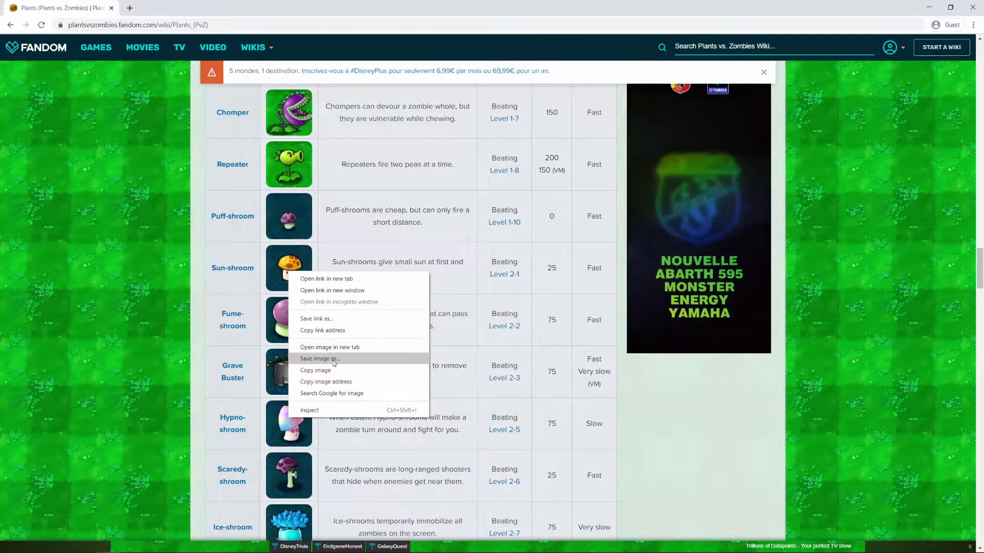
{"action": "left_click", "coordinate": [333, 360]}
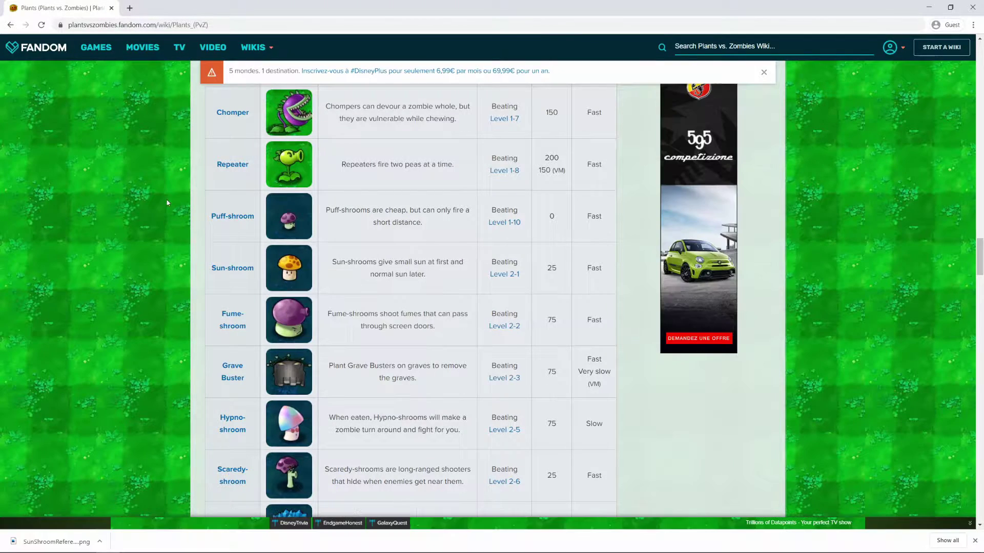
{"action": "double_click", "coordinate": [263, 13]}
{"action": "left_click_drag", "start_coordinate": [404, 486], "coordinate": [220, 298]}
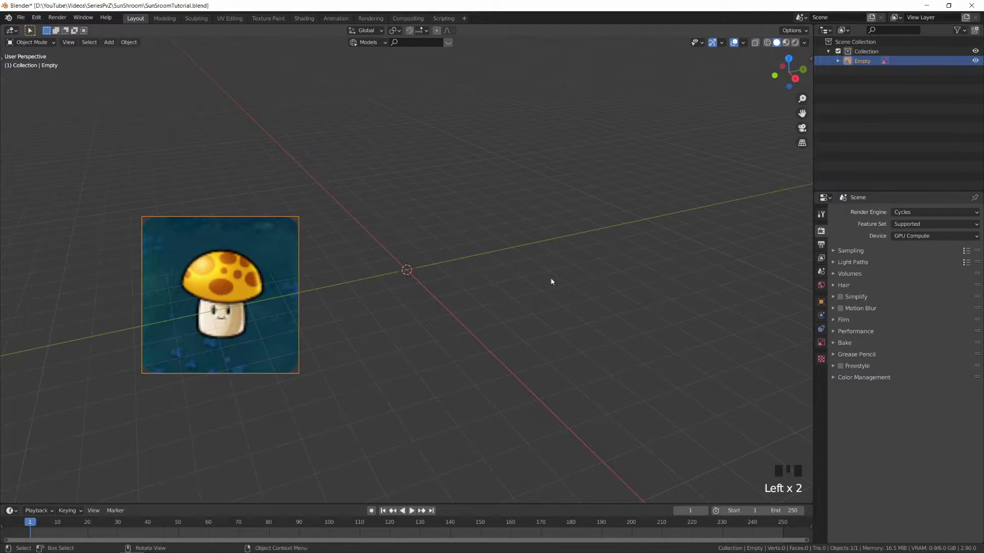
Clear the reference image's location and rotation, and stand it upright by rotating it 90° around the X axis
{"action": "key", "text": "alt+g"}
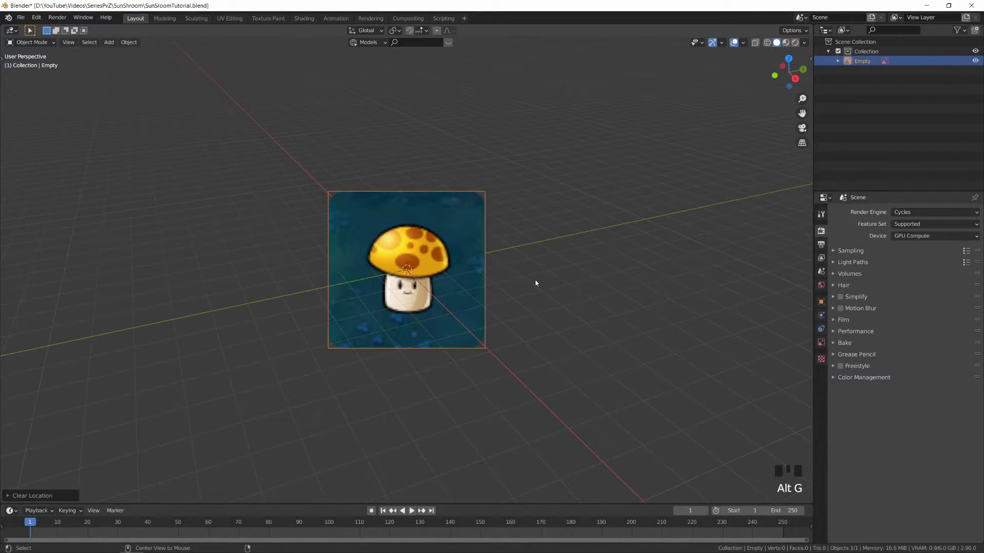
{"action": "key", "text": "alt+r"}
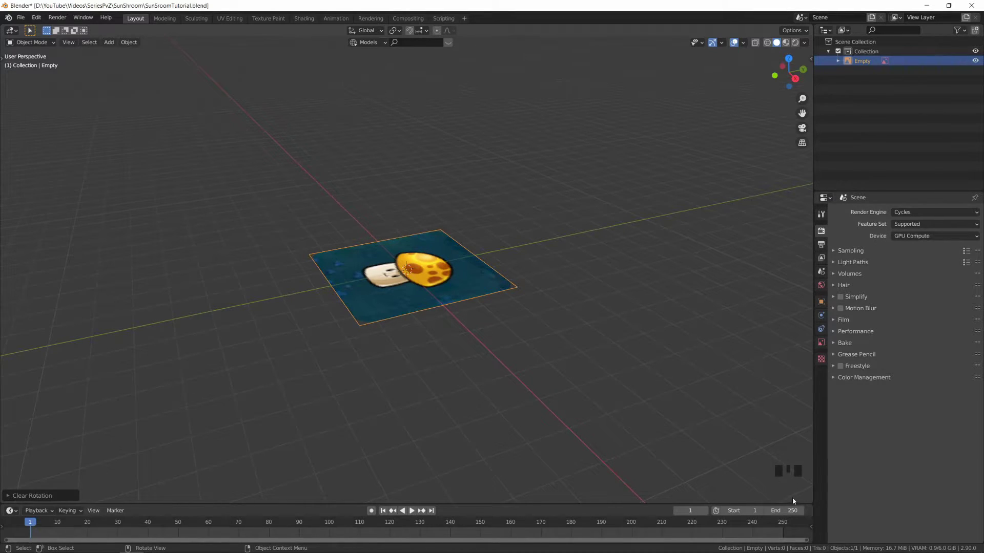
{"action": "key", "text": "r"}
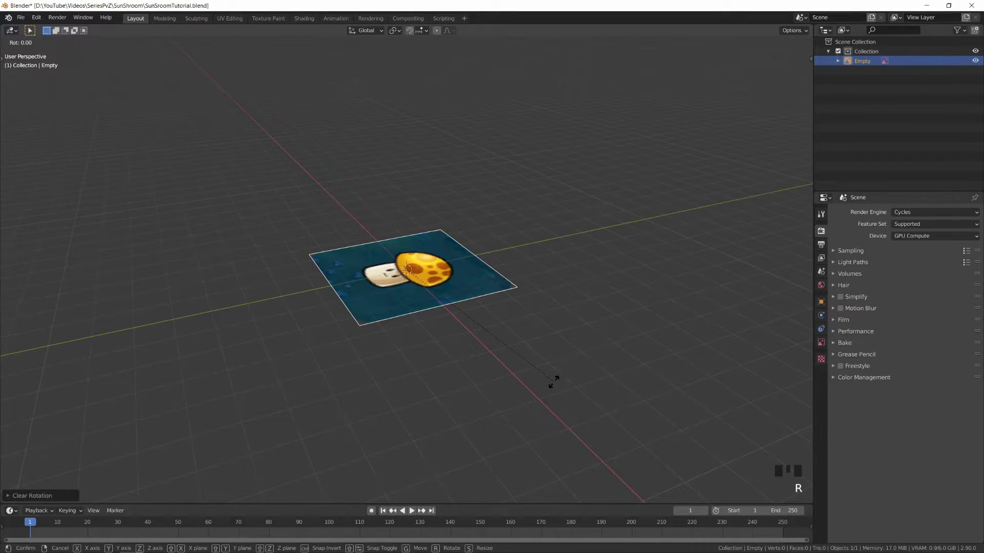
{"action": "type", "text": "x90"}
{"action": "key", "text": "Return"}
Move the reference image backward along the Y axis so it sits behind the world origin, and deselect it
{"action": "scroll", "coordinate": [454, 358], "scroll_direction": "down", "scroll_amount": 2}
{"action": "middle_click_drag", "start_coordinate": [453, 358], "coordinate": [393, 324]}
{"action": "key", "text": "g"}
{"action": "key", "text": "y"}
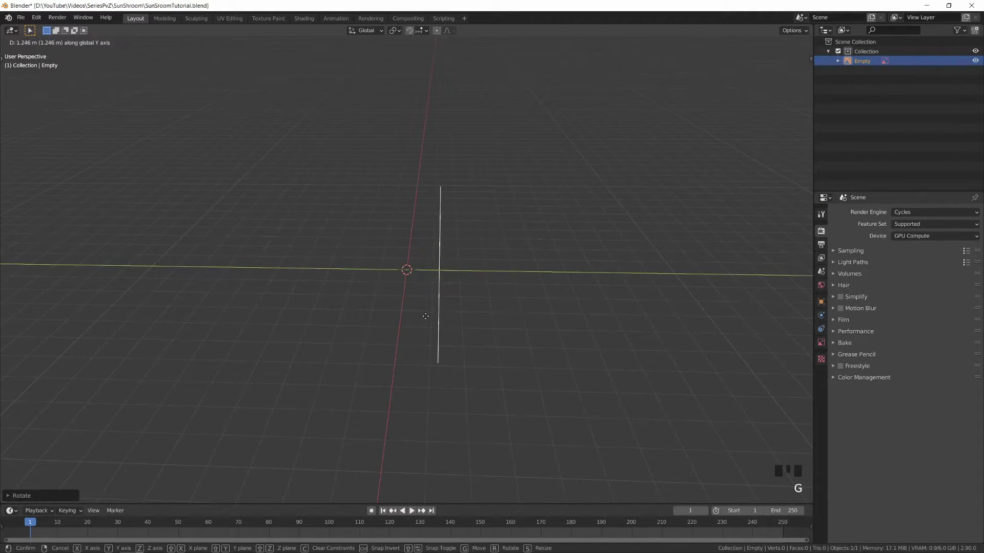
{"action": "left_click", "coordinate": [466, 322]}
{"action": "middle_click_drag", "start_coordinate": [465, 323], "coordinate": [519, 320]}
{"action": "left_click", "coordinate": [543, 336]}
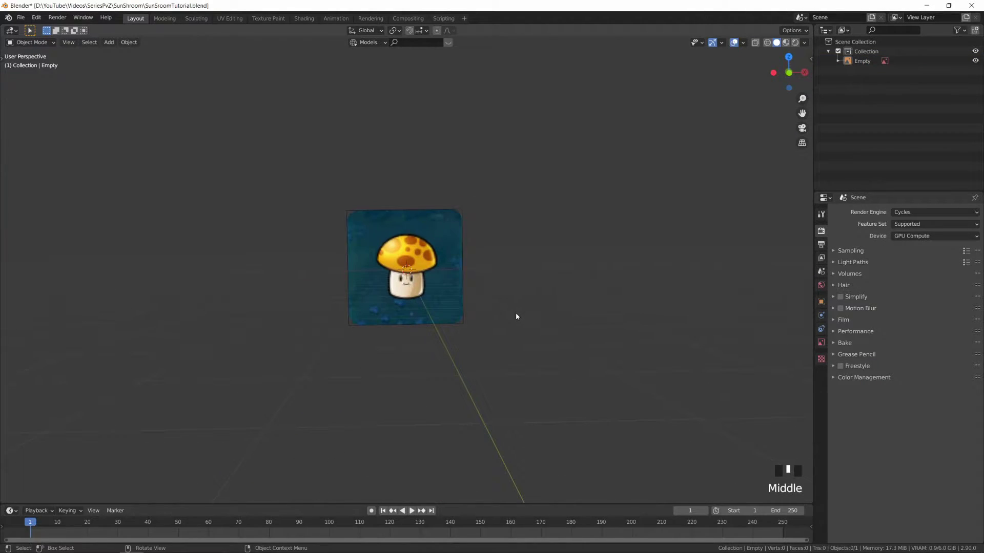
In front view, add a mesh circle with 8 vertices at the world origin
{"action": "key", "text": "KP_1"}
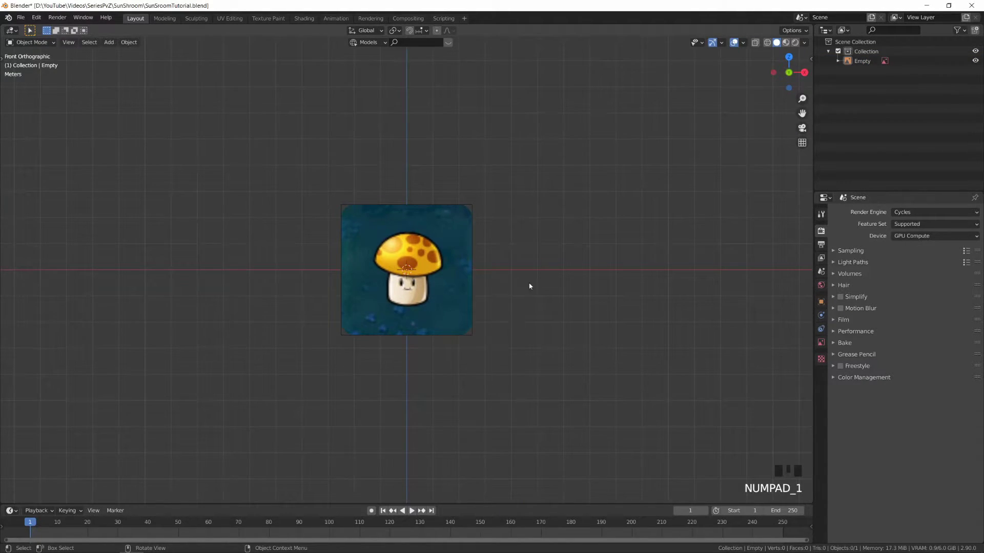
{"action": "middle_click_drag", "start_coordinate": [631, 211], "coordinate": [666, 195]}
{"action": "left_click", "coordinate": [787, 71]}
{"action": "key", "text": "KP_1"}
{"action": "scroll", "coordinate": [661, 380], "scroll_direction": "up", "scroll_amount": 3}
{"action": "left_click", "coordinate": [527, 343]}
{"action": "left_click", "coordinate": [541, 295]}
{"action": "key", "text": "shift+a"}
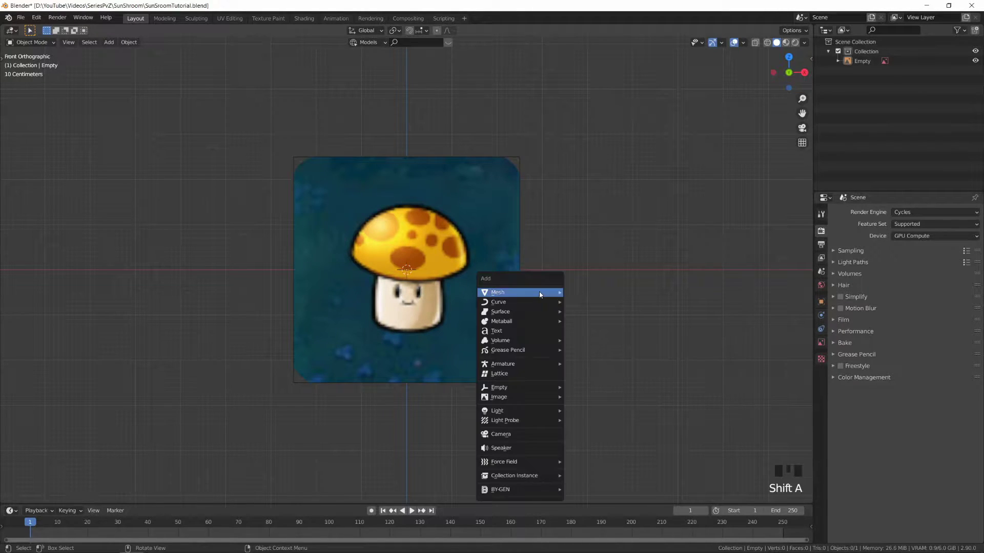
{"action": "mouse_move", "coordinate": [540, 294]}
{"action": "left_click", "coordinate": [592, 314]}
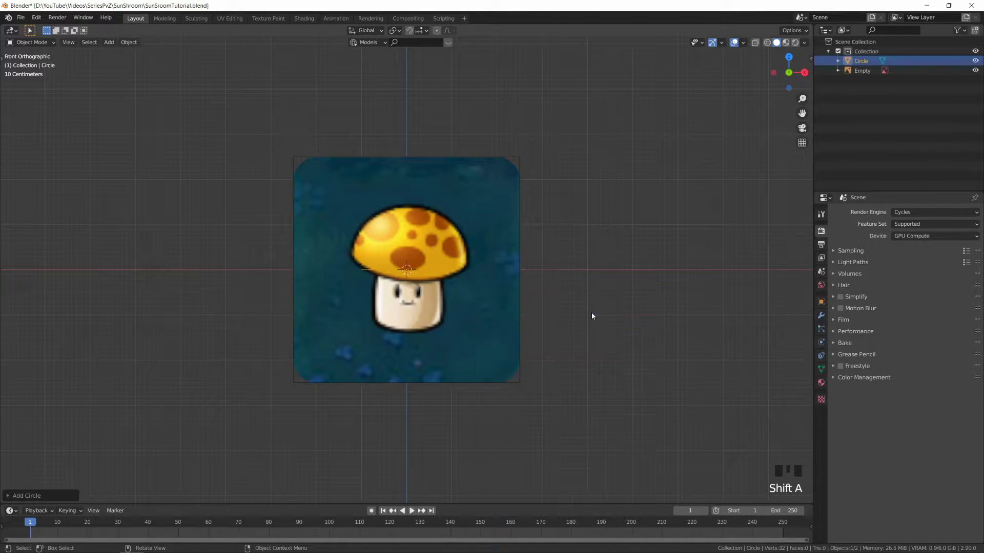
{"action": "left_click", "coordinate": [31, 496]}
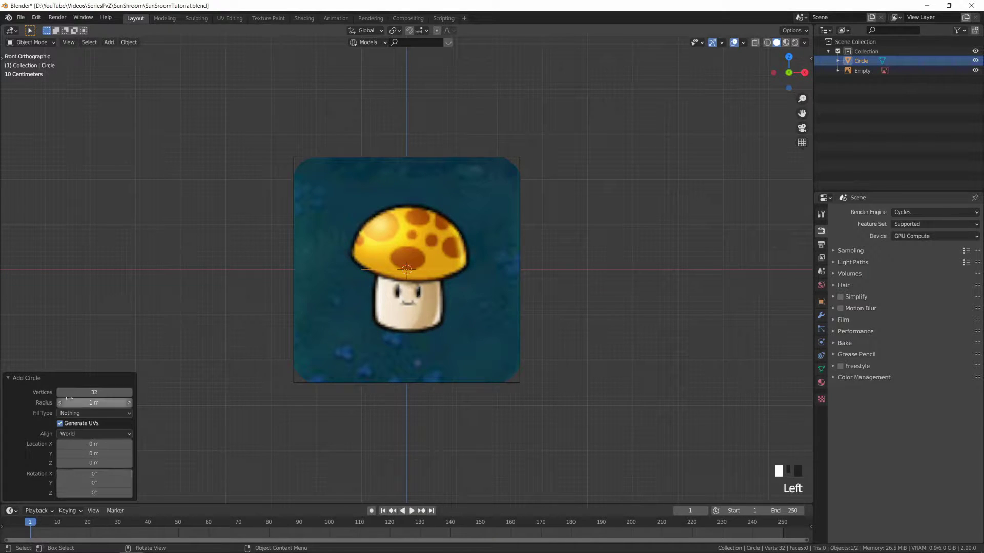
{"action": "double_click", "coordinate": [92, 393]}
{"action": "type", "text": "8"}
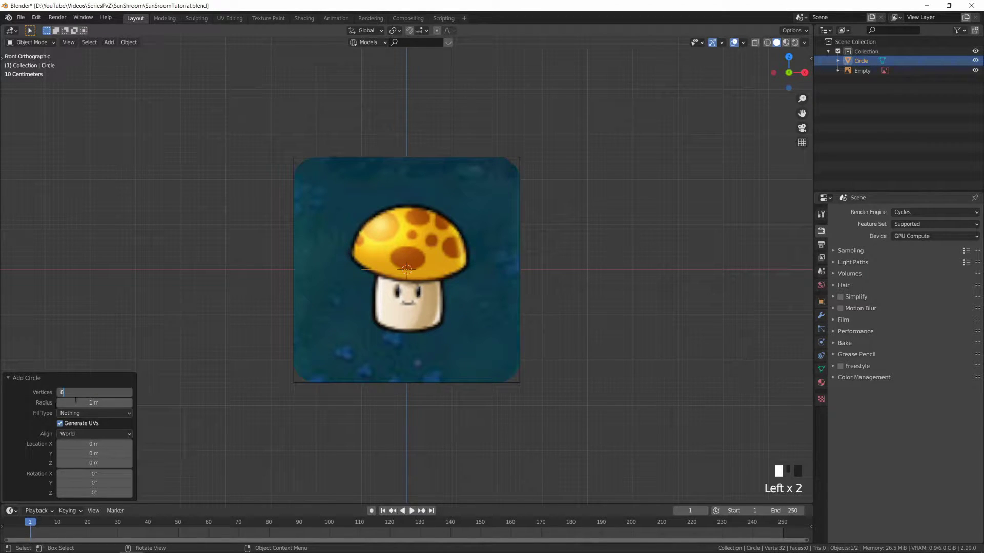
{"action": "key", "text": "Return"}
Fill the circle with a face and move it down about 1.35 m to the base of the mushroom stem
{"action": "middle_click_drag", "start_coordinate": [516, 343], "coordinate": [480, 362]}
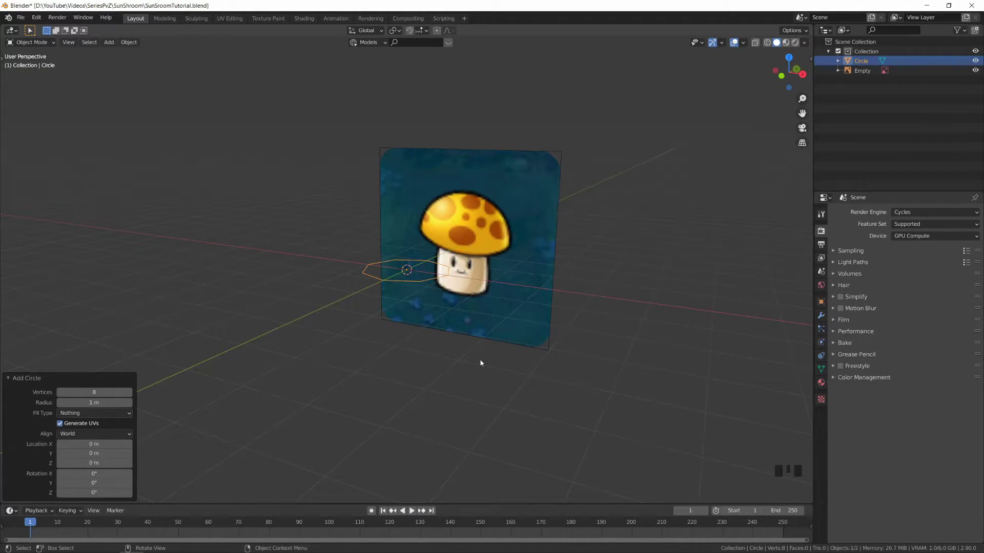
{"action": "key", "text": "Tab"}
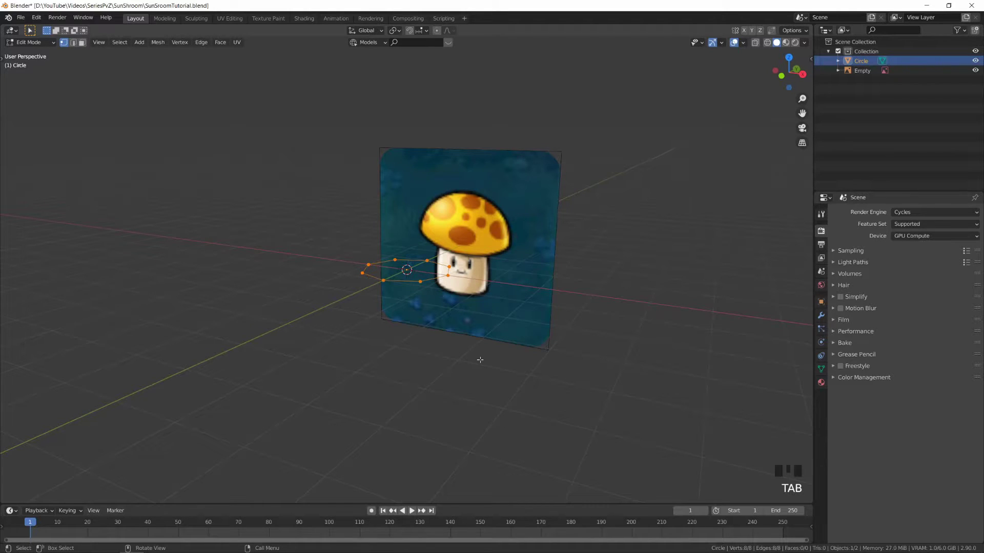
{"action": "key", "text": "f"}
{"action": "key", "text": "KP_1"}
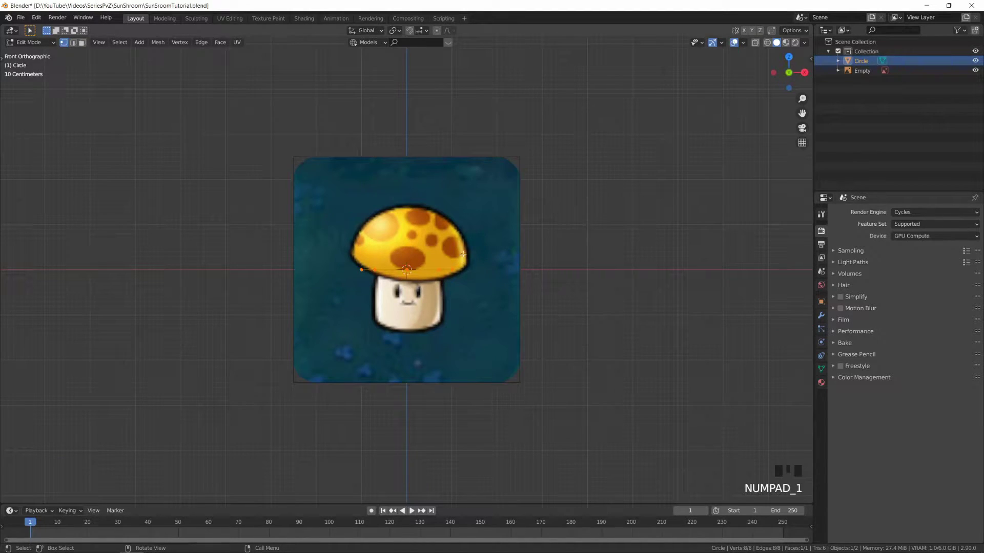
{"action": "key", "text": "g"}
{"action": "left_click", "coordinate": [464, 315]}
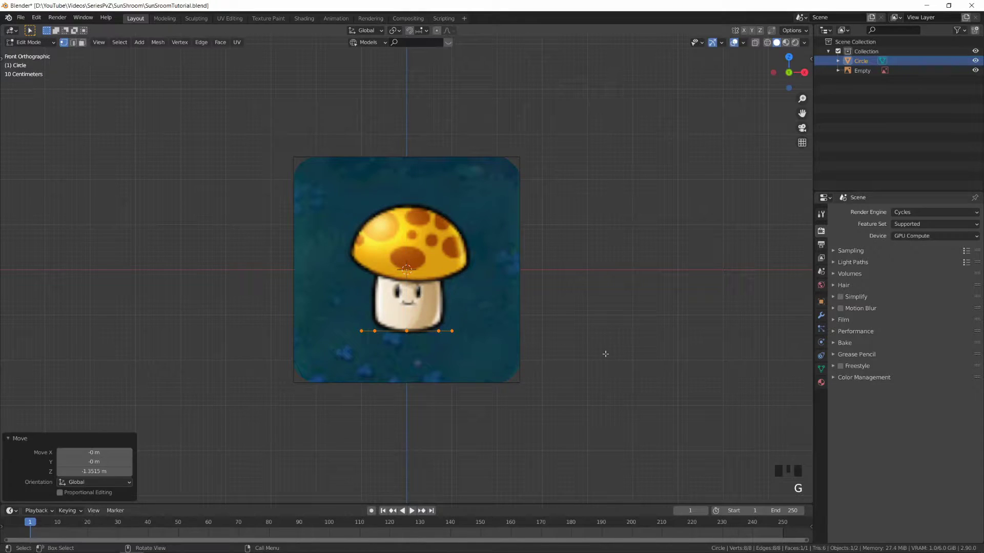
Scale the base circle to about 0.75 to match the stem's width and raise it about 0.08 m along Z
{"action": "key", "text": "s"}
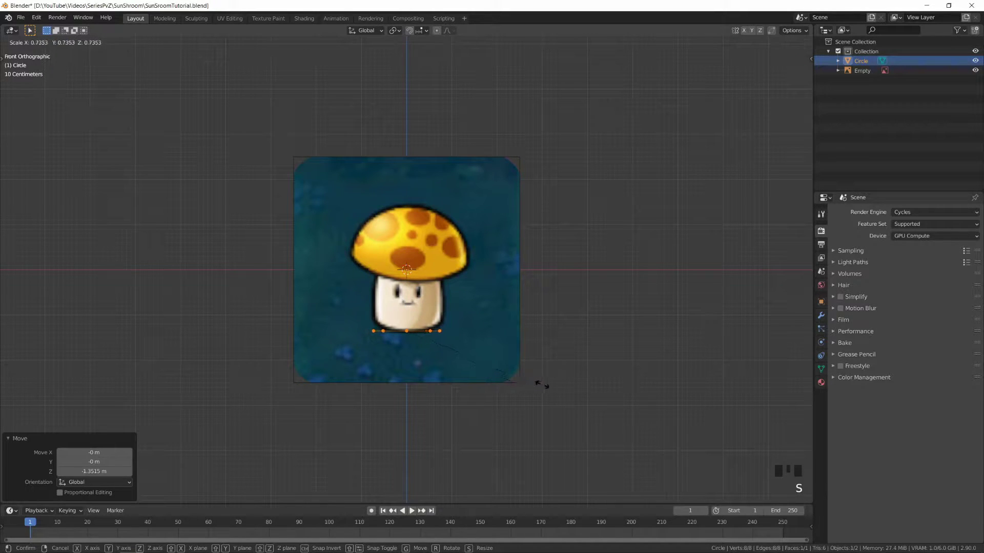
{"action": "left_click", "coordinate": [544, 388]}
{"action": "key", "text": "g"}
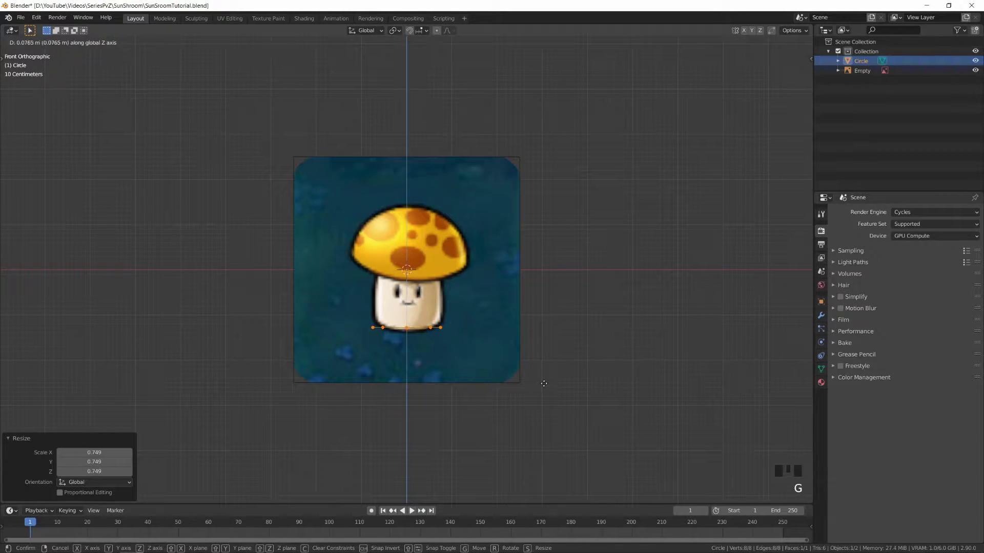
{"action": "left_click", "coordinate": [544, 384]}
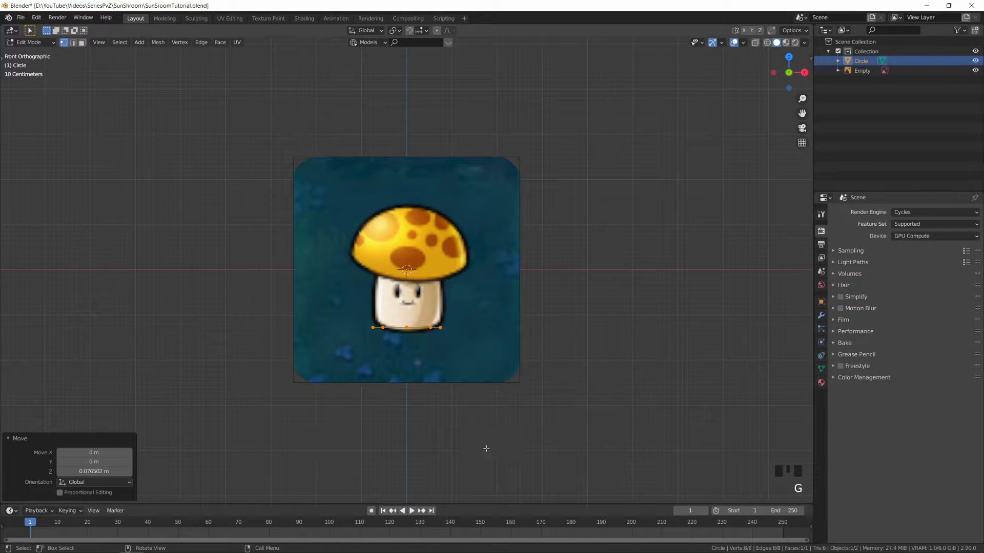
Extrude the base face up about 0.72 m to mid-stem and scale the new ring to about 1.07
{"action": "key", "text": "e"}
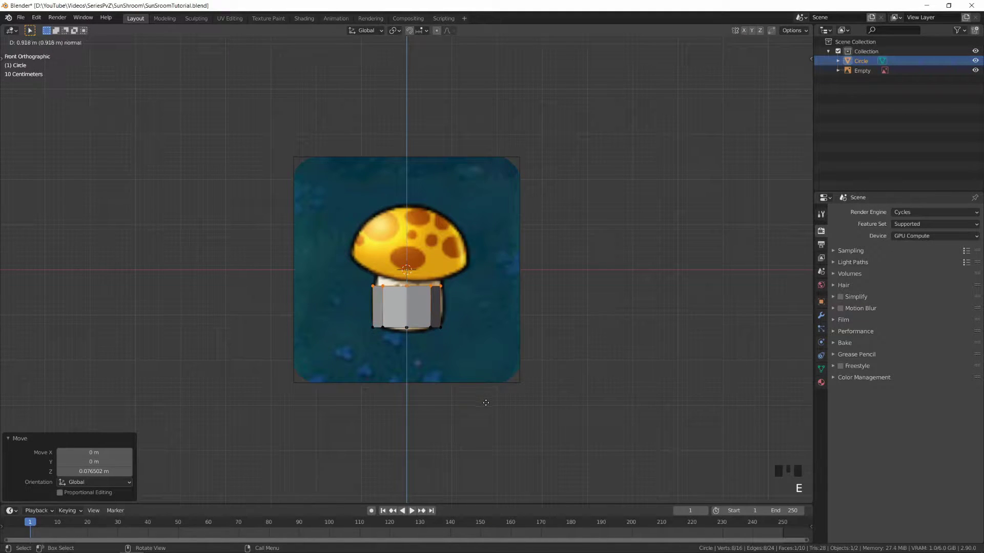
{"action": "left_click", "coordinate": [483, 408]}
{"action": "key", "text": "s"}
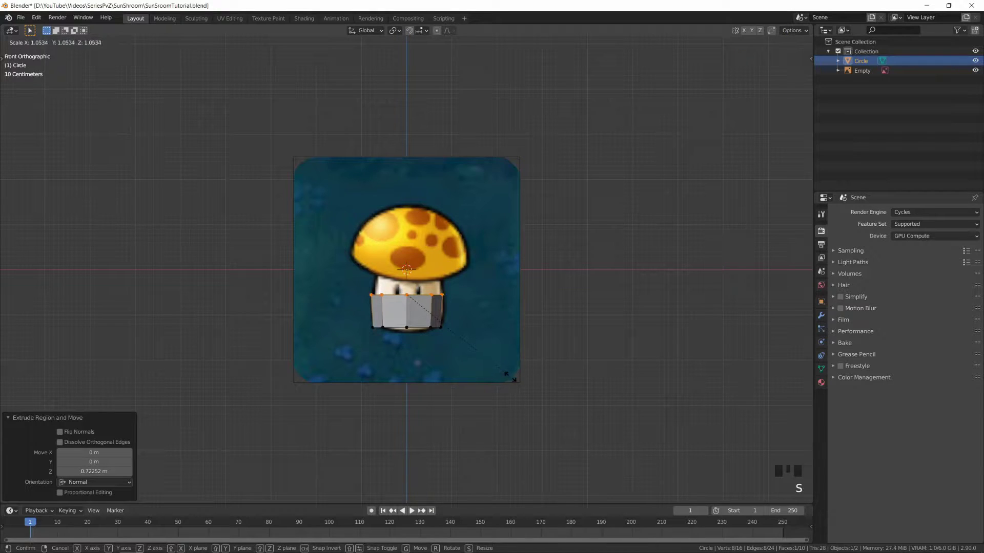
{"action": "left_click", "coordinate": [509, 380]}
Extrude the stem's top face up about 0.75 m into the cap area and scale it to about 0.81
{"action": "key", "text": "e"}
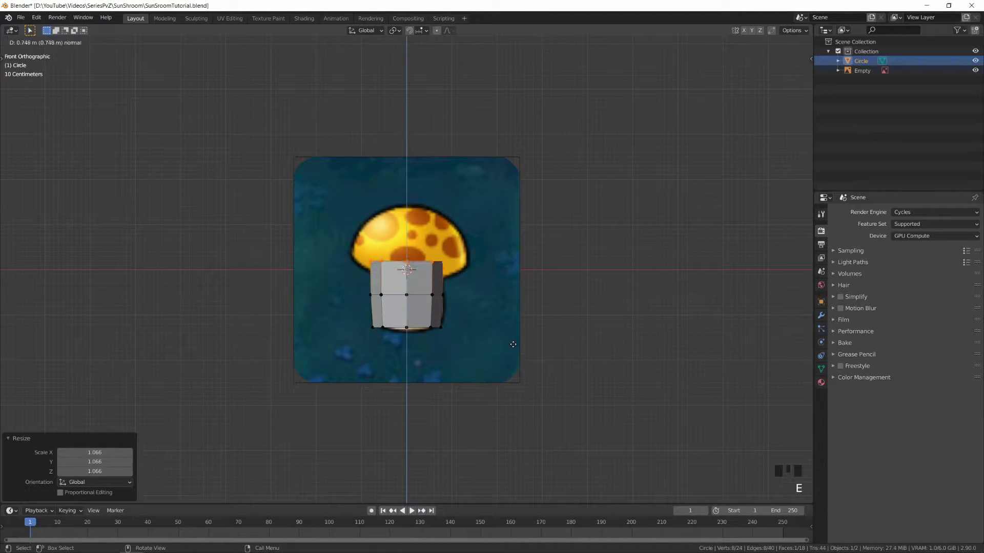
{"action": "left_click", "coordinate": [512, 345]}
{"action": "key", "text": "s"}
{"action": "left_click", "coordinate": [492, 333]}
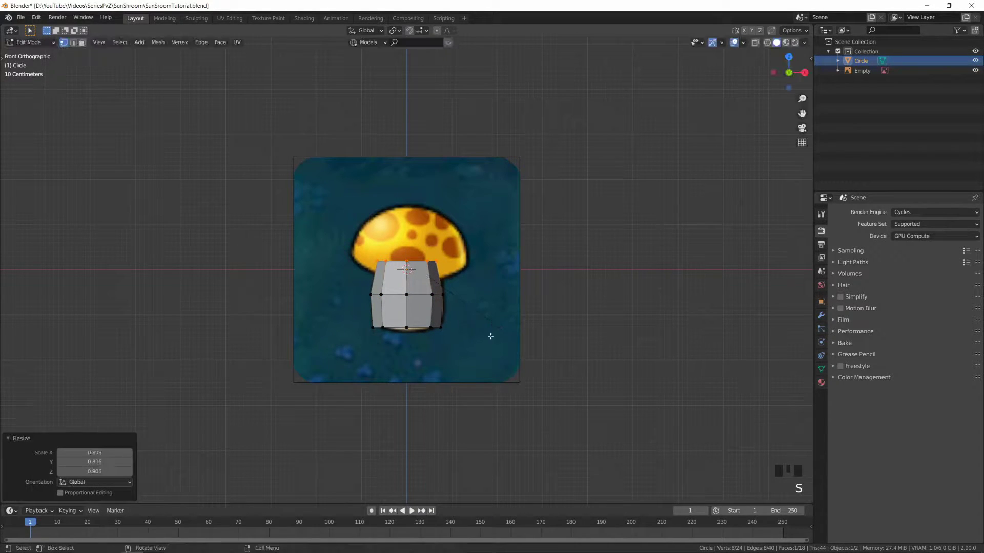
Return to Object Mode and add a Subdivision Surface modifier to the stem
{"action": "middle_click_drag", "start_coordinate": [482, 404], "coordinate": [463, 419]}
{"action": "key", "text": "Tab"}
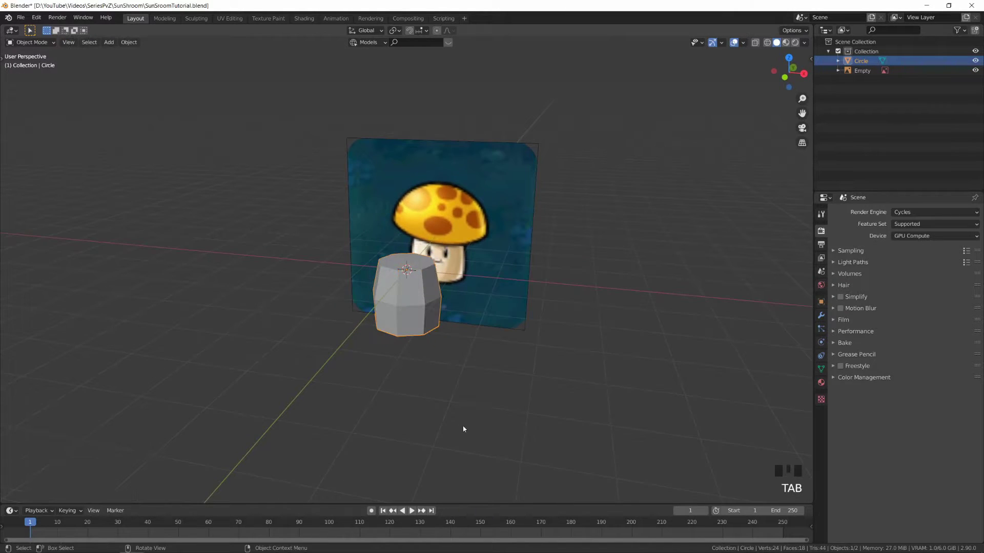
{"action": "left_click", "coordinate": [821, 315]}
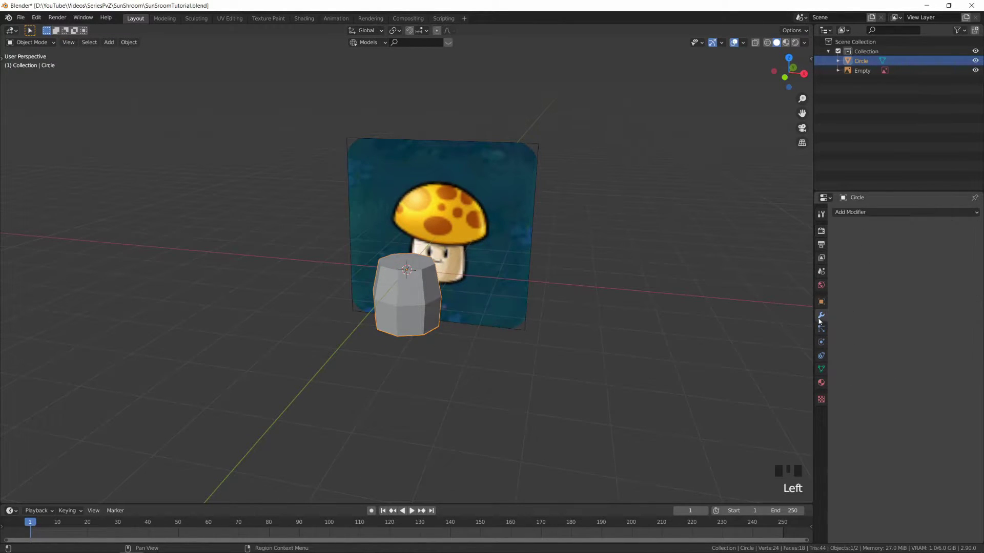
{"action": "left_click", "coordinate": [869, 212]}
{"action": "left_click", "coordinate": [798, 369]}
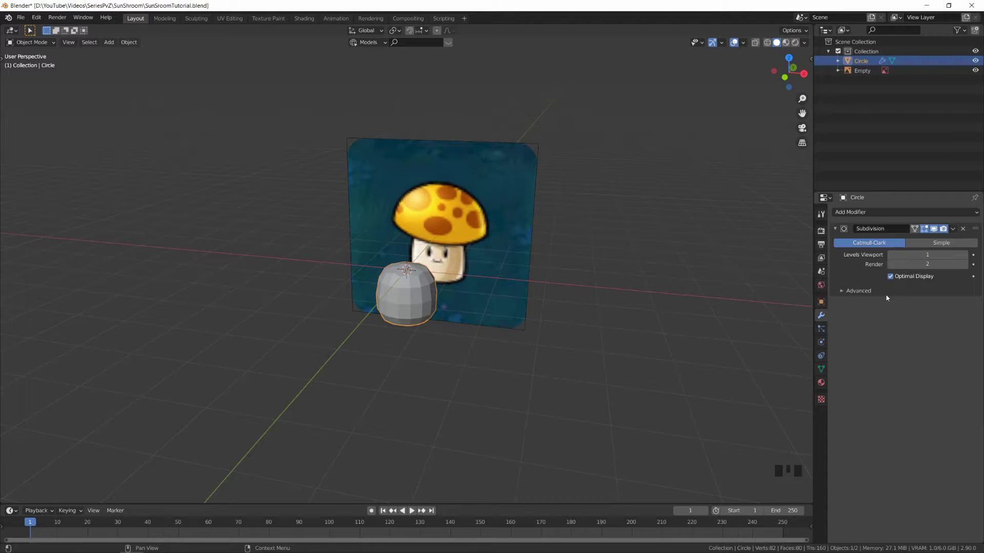
Set the stem's subdivision levels to 3 for both viewport and render
{"action": "middle_click_drag", "start_coordinate": [589, 301], "coordinate": [521, 303]}
{"action": "scroll", "coordinate": [736, 293], "scroll_direction": "up", "scroll_amount": 8}
{"action": "left_click", "coordinate": [927, 255]}
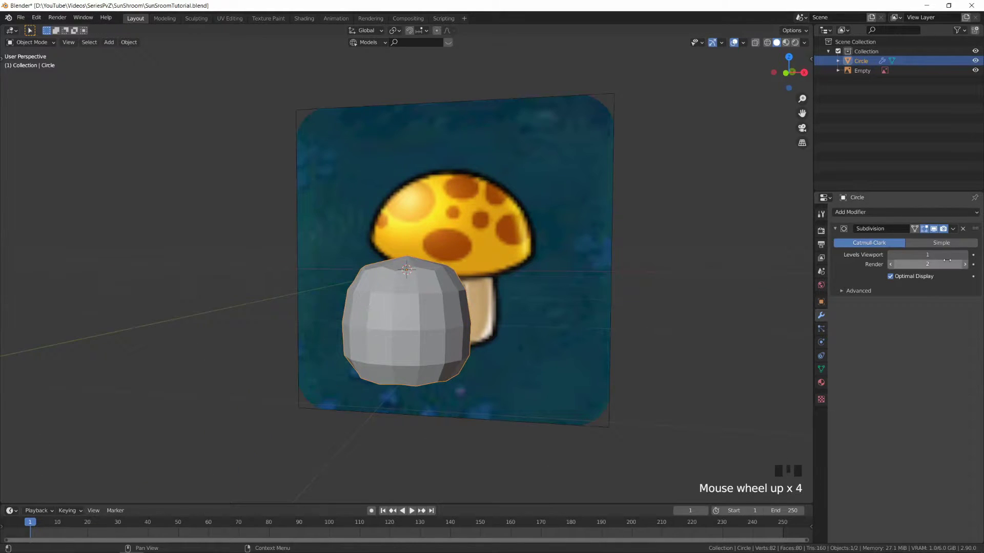
{"action": "type", "text": "3"}
{"action": "key", "text": "Return"}
{"action": "double_click", "coordinate": [927, 264]}
{"action": "type", "text": "3"}
{"action": "key", "text": "Return"}
Add a loop cut around the lower half of the stem and slide it down close to the bottom edge
{"action": "middle_click_drag", "start_coordinate": [564, 307], "coordinate": [428, 291]}
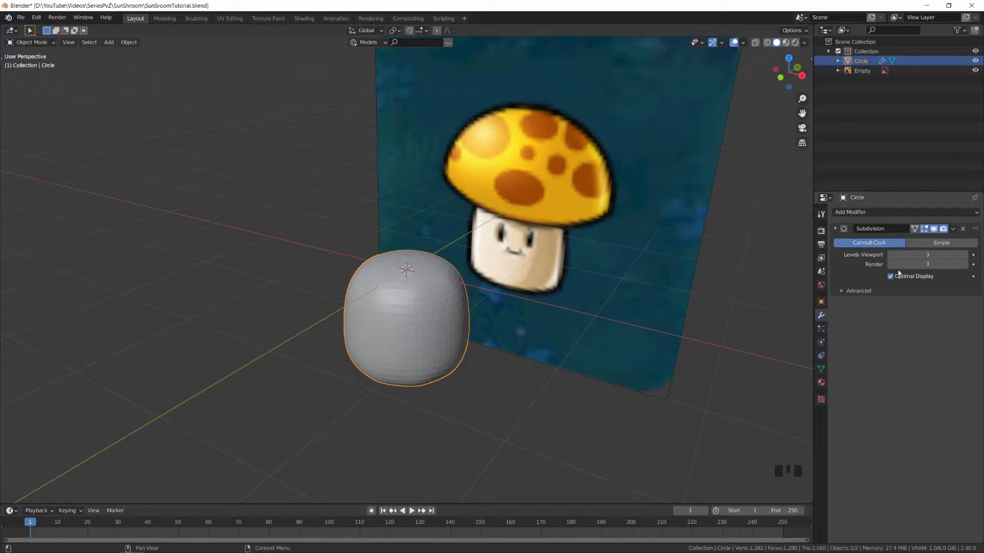
{"action": "key", "text": "Tab"}
{"action": "middle_click_drag", "start_coordinate": [606, 329], "coordinate": [444, 382]}
{"action": "key", "text": "ctrl+r"}
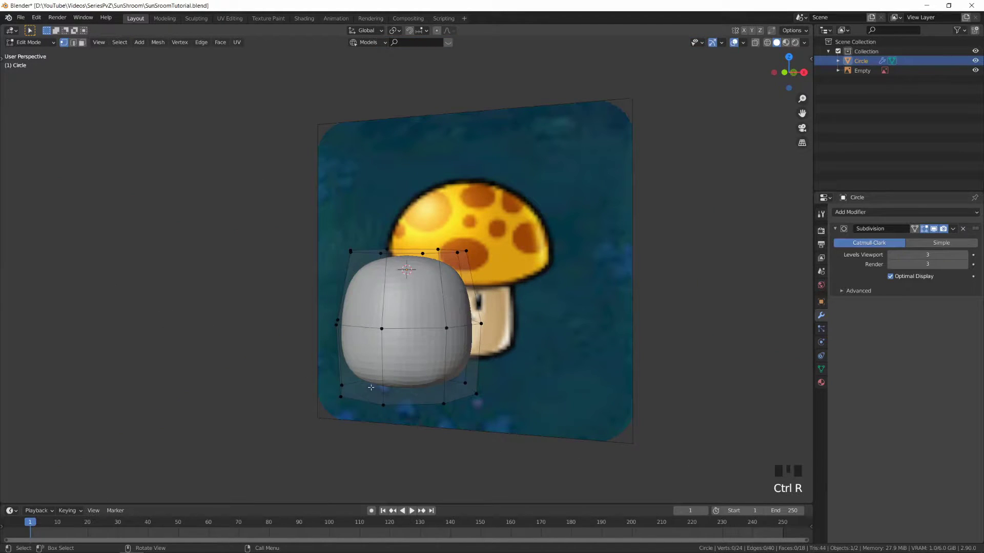
{"action": "key", "text": "ctrl+r"}
{"action": "left_click", "coordinate": [350, 353]}
{"action": "right_click", "coordinate": [349, 352]}
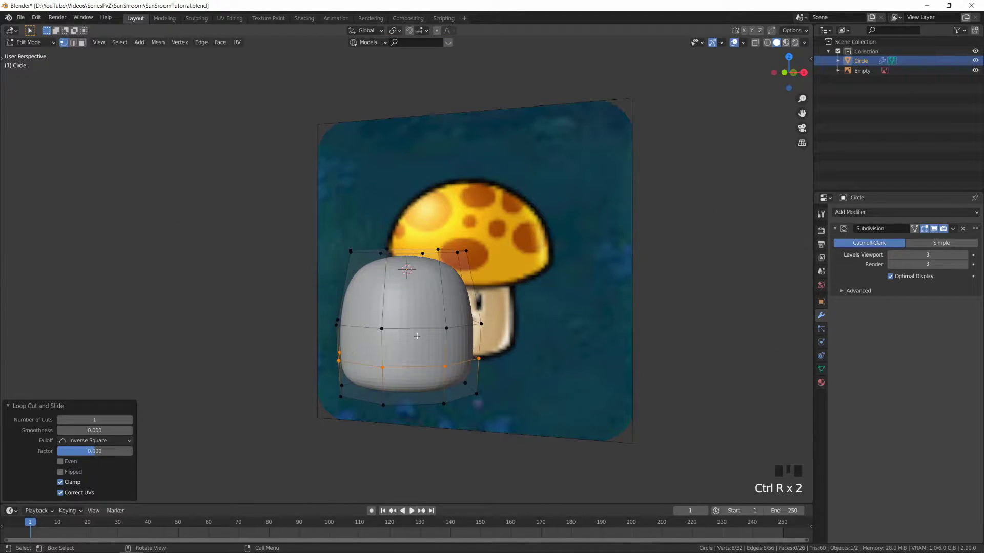
{"action": "key", "text": "g"}
{"action": "key", "text": "g"}
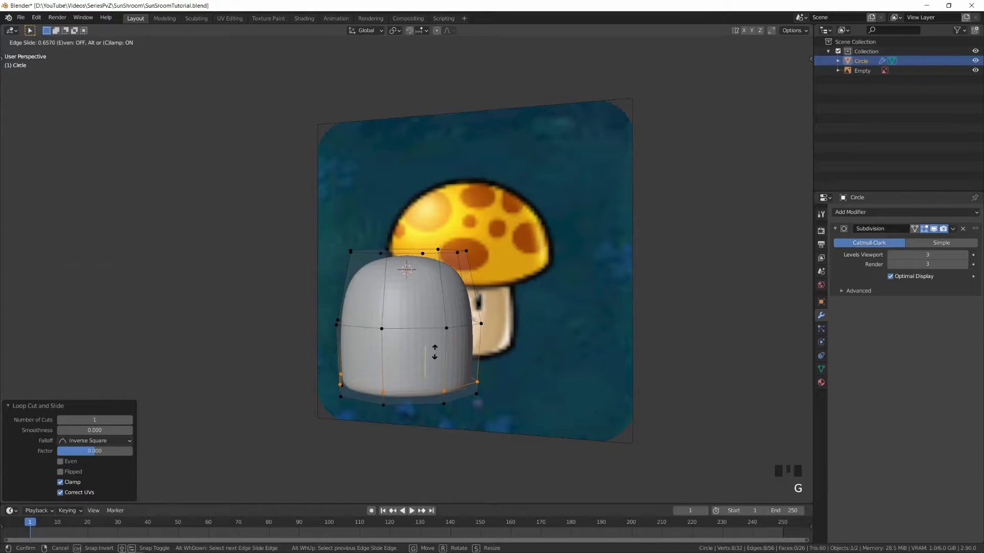
{"action": "left_click", "coordinate": [433, 359]}
Inset the stem's bottom face by a small amount to tighten the lower rim
{"action": "middle_click_drag", "start_coordinate": [433, 359], "coordinate": [413, 394]}
{"action": "left_click", "coordinate": [413, 392]}
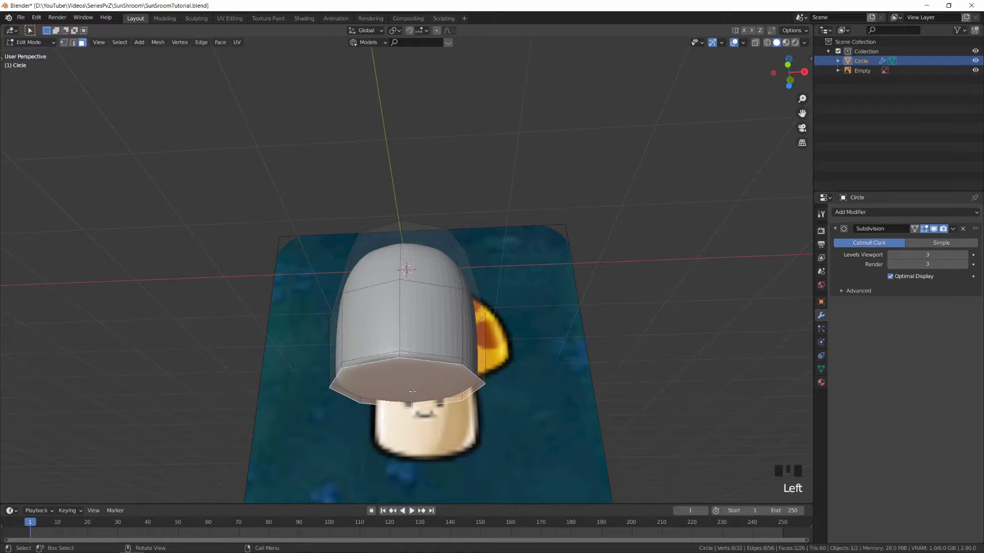
{"action": "key", "text": "i"}
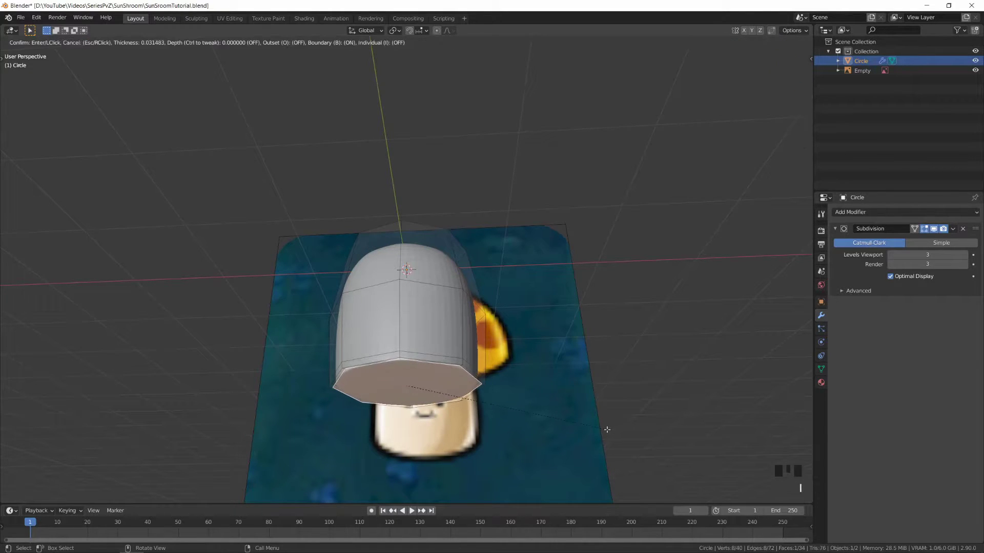
{"action": "left_click", "coordinate": [593, 429]}
Switch to edge selection and select the edge loop just above the stem's bottom rim
{"action": "middle_click_drag", "start_coordinate": [469, 381], "coordinate": [424, 385]}
{"action": "key", "text": "2"}
{"action": "left_click", "coordinate": [74, 43]}
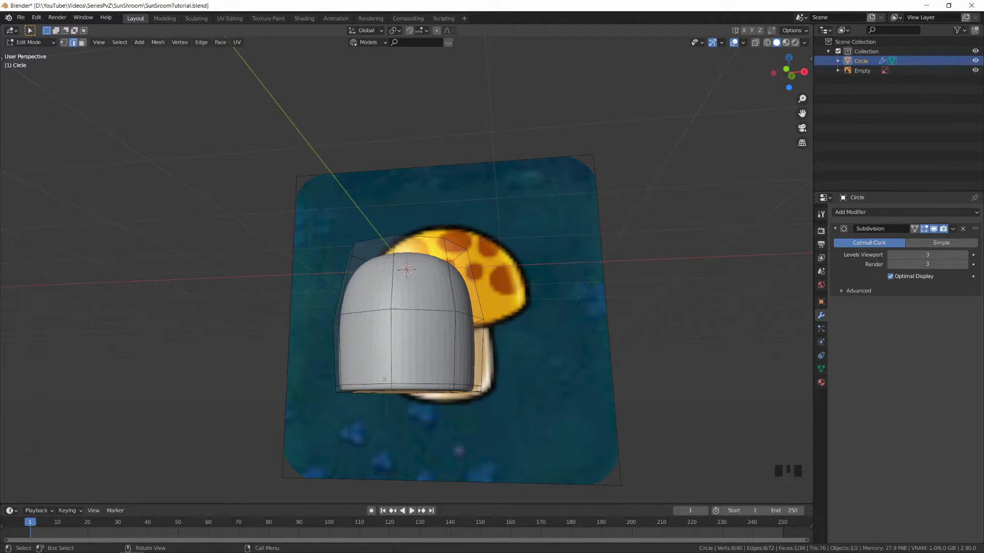
{"action": "middle_click_drag", "start_coordinate": [440, 380], "coordinate": [446, 360]}
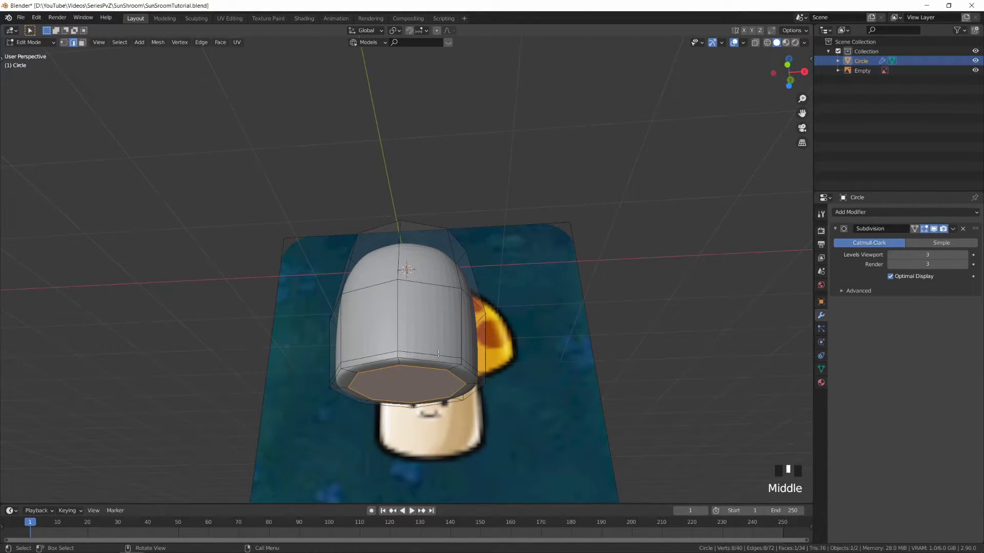
{"action": "left_click", "coordinate": [429, 353], "text": "alt"}
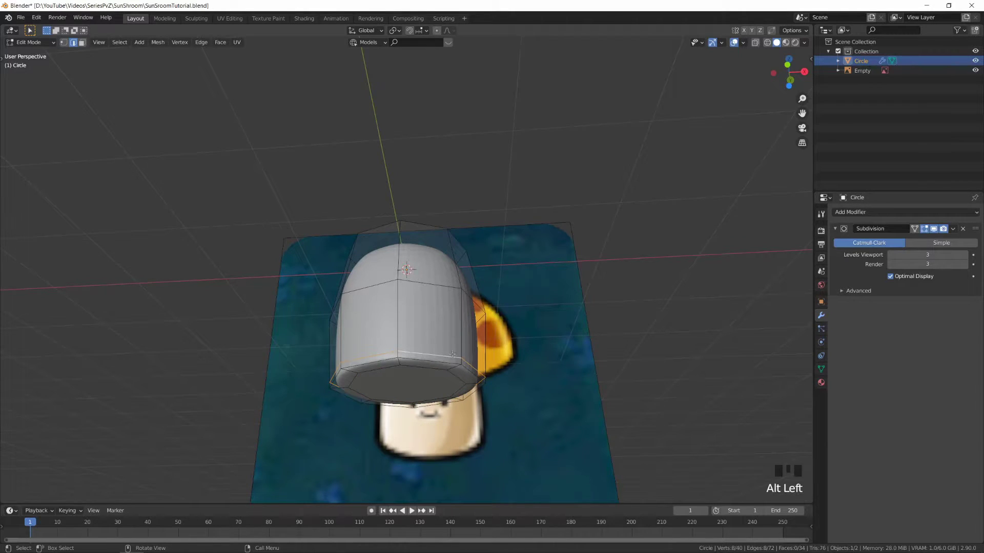
Try moving the selected lower edge loop up along Z to compare how rounded the stem's bottom edge becomes
{"action": "middle_click_drag", "start_coordinate": [469, 375], "coordinate": [536, 354]}
{"action": "key", "text": "s"}
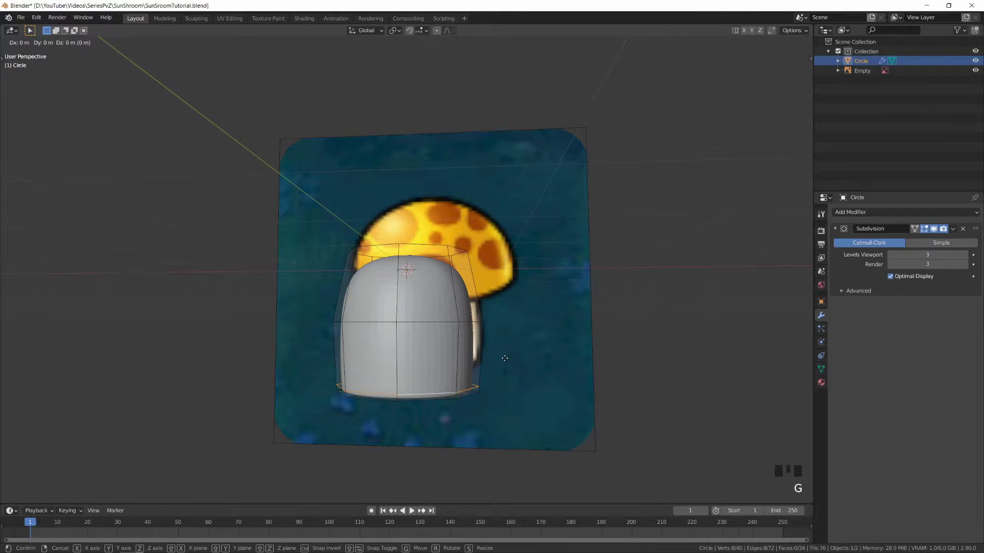
{"action": "key", "text": "Escape"}
{"action": "middle_click_drag", "start_coordinate": [466, 360], "coordinate": [473, 351]}
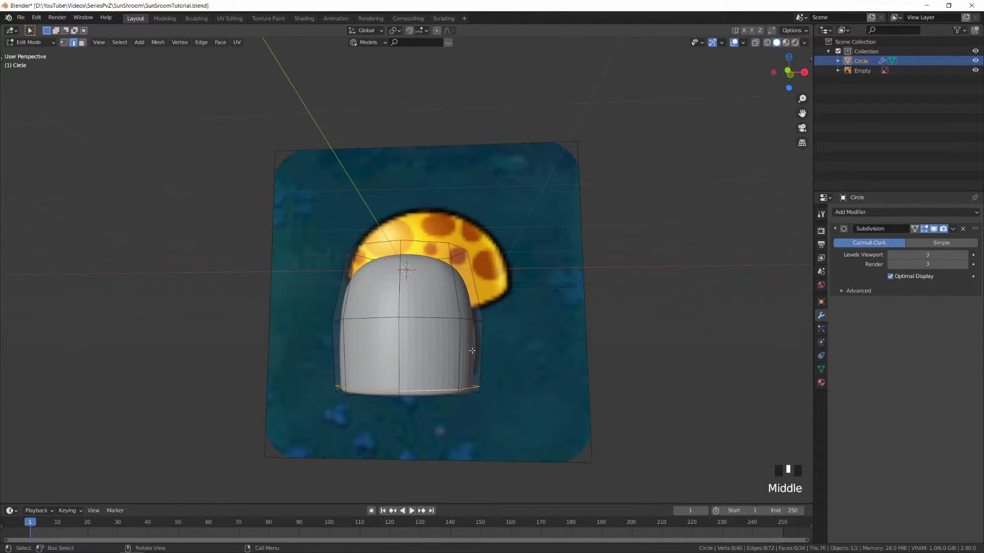
{"action": "key", "text": "g"}
{"action": "key", "text": "g"}
{"action": "right_click", "coordinate": [467, 332]}
{"action": "key", "text": "g"}
{"action": "key", "text": "z"}
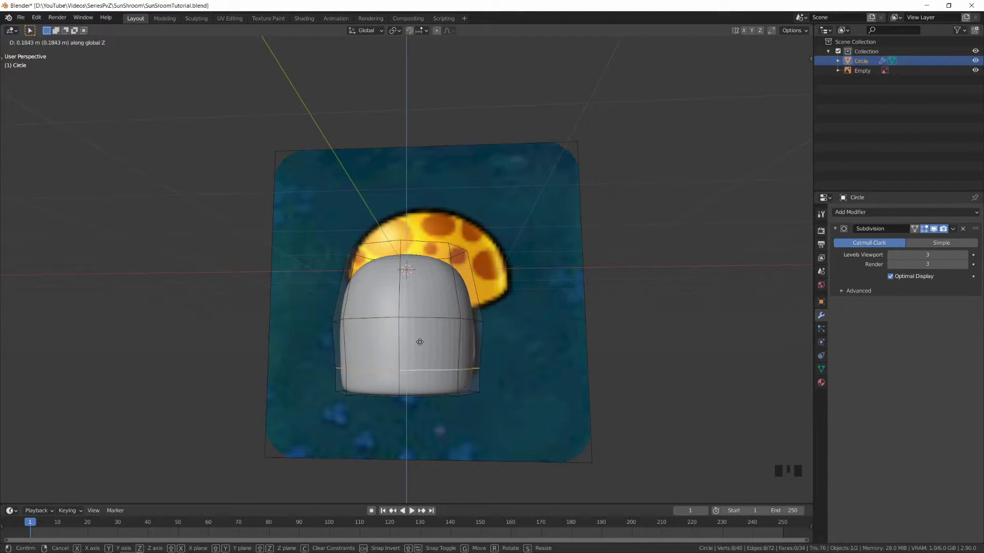
{"action": "left_click", "coordinate": [464, 348]}
{"action": "key", "text": "KP_1"}
{"action": "scroll", "coordinate": [464, 347], "scroll_direction": "up", "scroll_amount": 8}
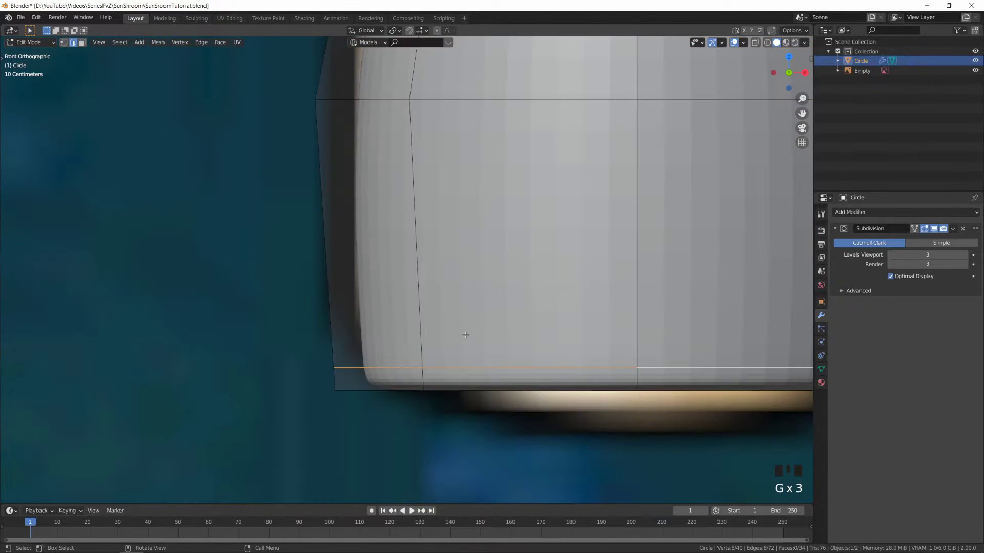
{"action": "key", "text": "g"}
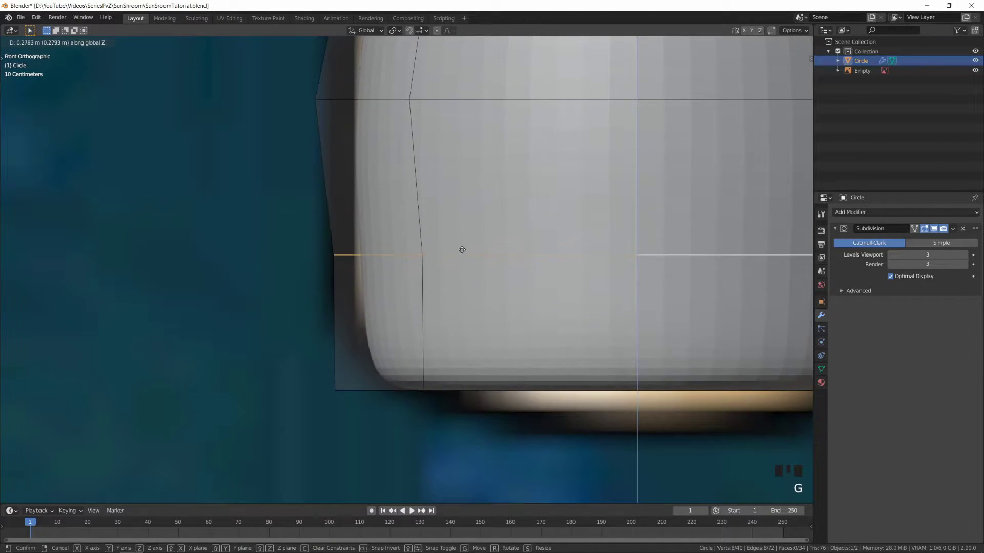
{"action": "scroll", "coordinate": [475, 115], "scroll_direction": "down", "scroll_amount": 5}
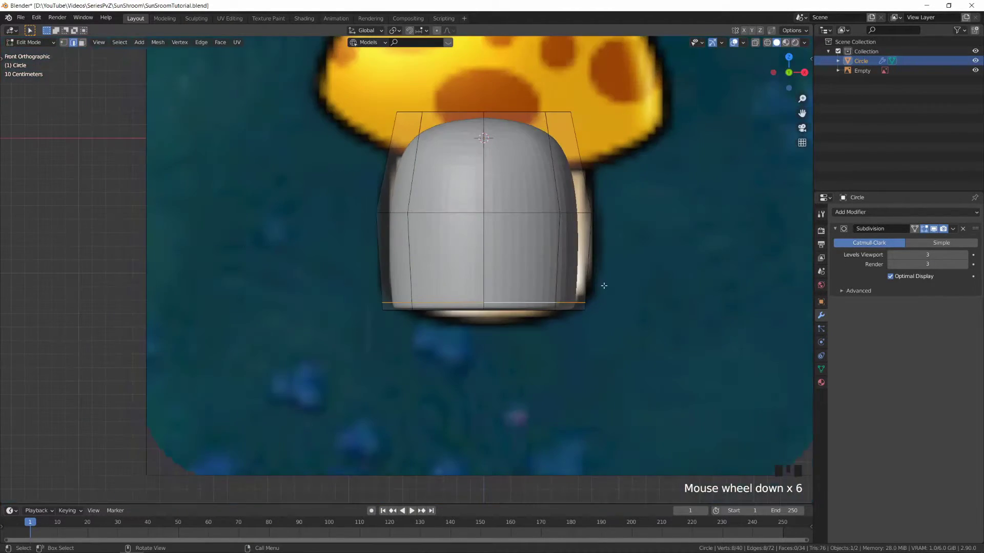
Edge-slide the lower loop up slightly, by a factor of about 0.14, and return to Object Mode
{"action": "key", "text": "g"}
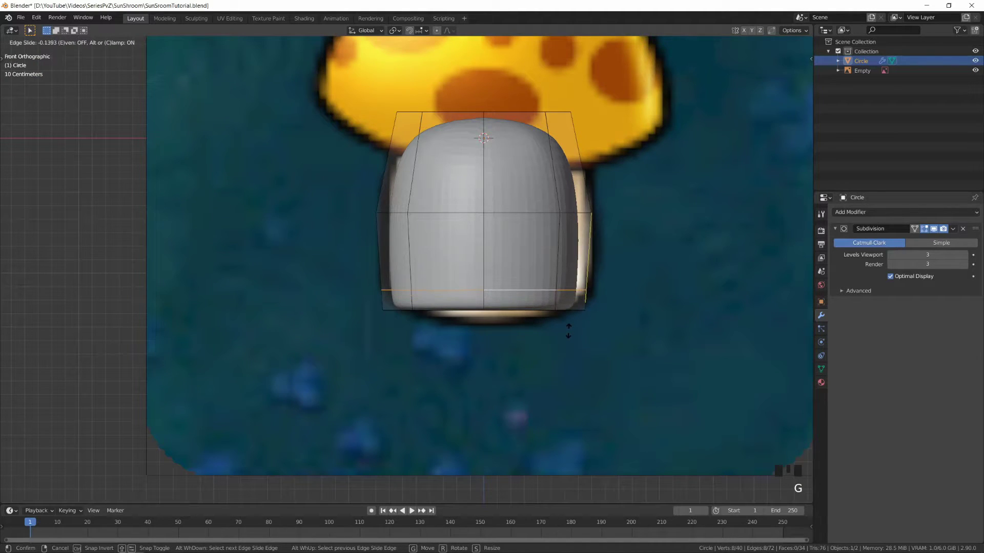
{"action": "left_click", "coordinate": [567, 325]}
{"action": "key", "text": "Tab"}
{"action": "middle_click_drag", "start_coordinate": [520, 352], "coordinate": [494, 378], "text": "shift"}
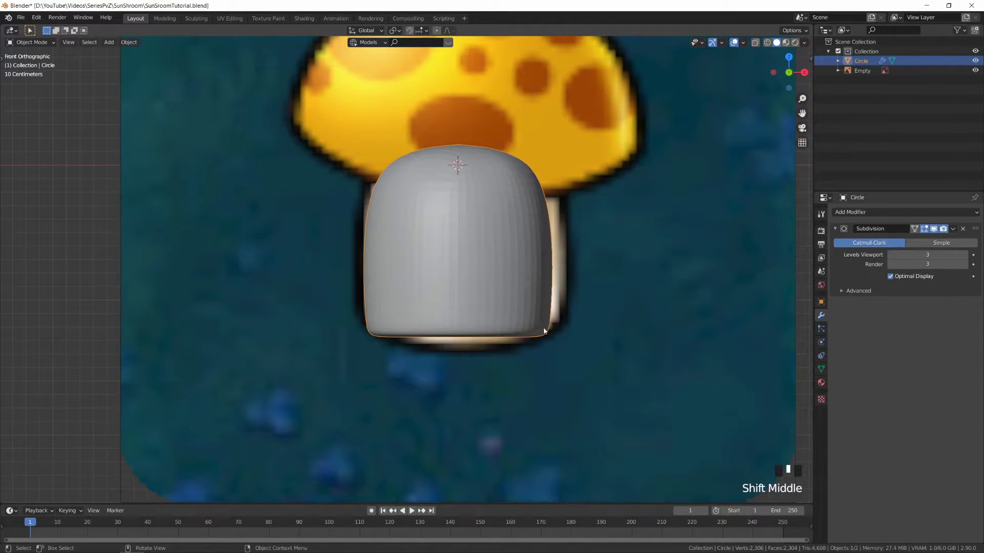
Extrude the stem's top face outward to a scale of about 2.23 and lower it about 0.28 m along Z for the cap's underside
{"action": "middle_click_drag", "start_coordinate": [461, 291], "coordinate": [410, 379], "text": "shift"}
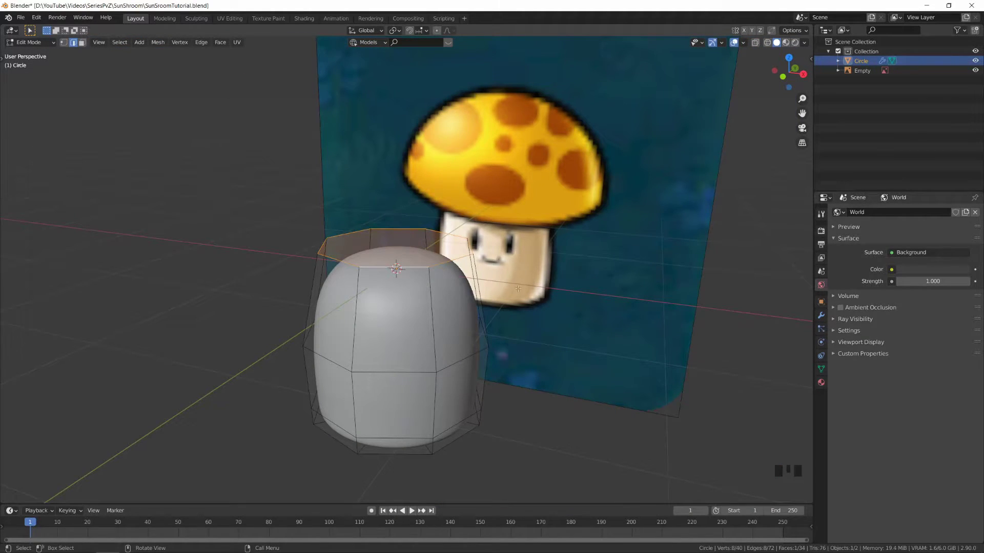
{"action": "key", "text": "e"}
{"action": "right_click", "coordinate": [479, 270]}
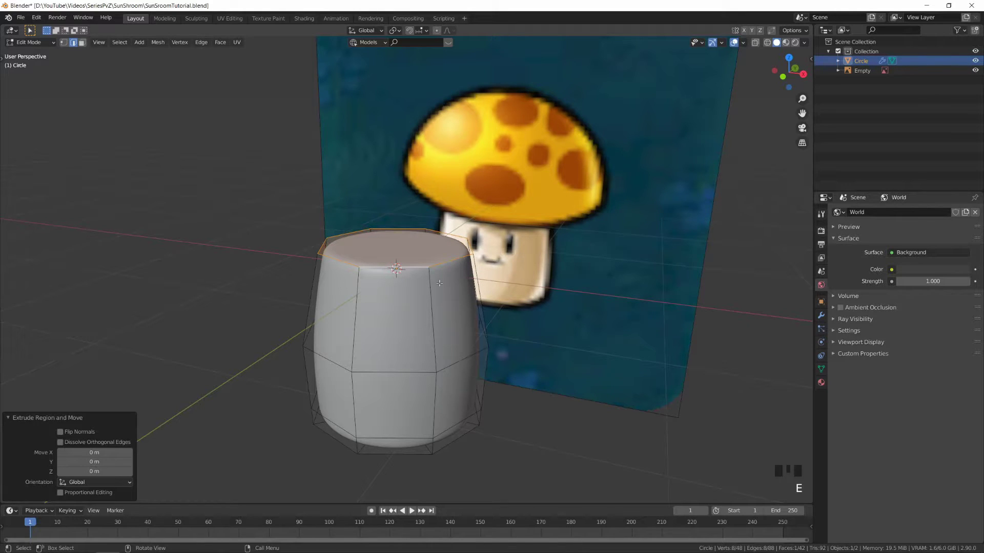
{"action": "key", "text": "s"}
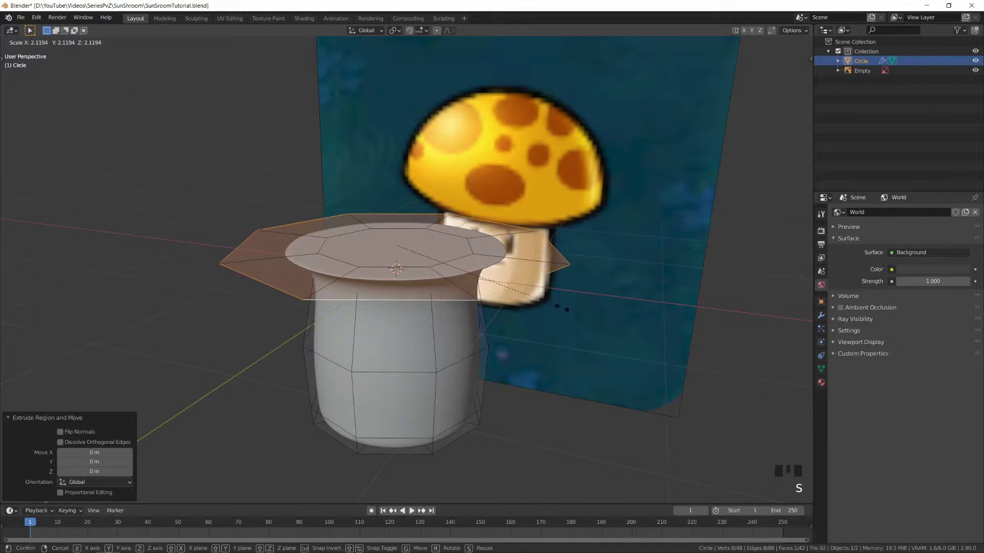
{"action": "left_click", "coordinate": [564, 309]}
{"action": "key", "text": "g"}
{"action": "key", "text": "z"}
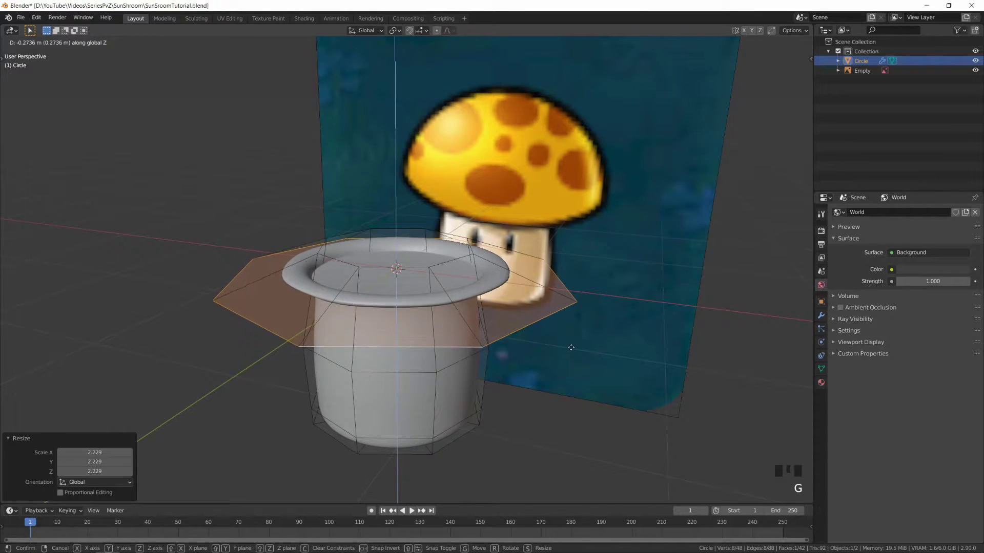
{"action": "left_click", "coordinate": [570, 352]}
Extrude the cap face up to the top of the reference cap and lower the cap's bottom rim loop about 0.24 m along Z
{"action": "key", "text": "e"}
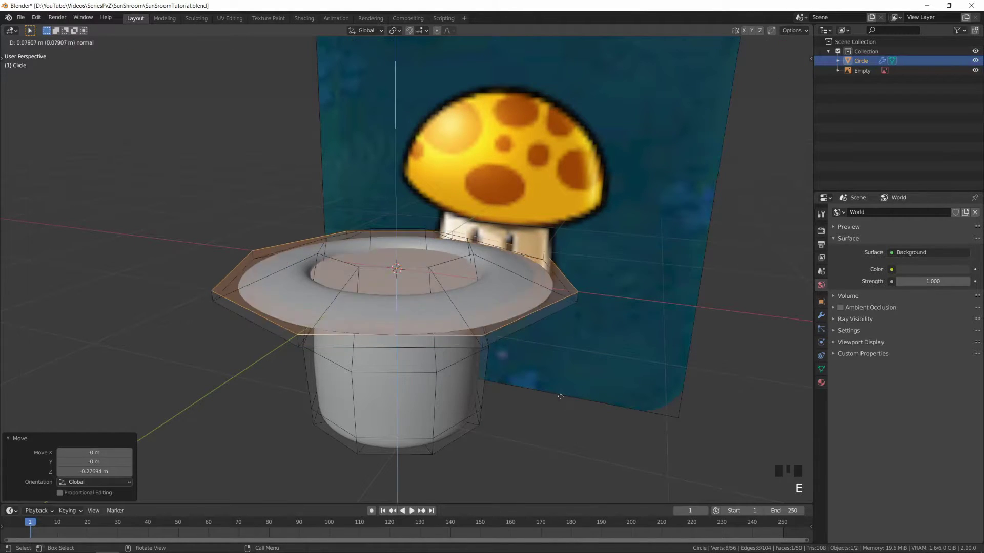
{"action": "left_click", "coordinate": [548, 256]}
{"action": "middle_click_drag", "start_coordinate": [549, 257], "coordinate": [684, 206]}
{"action": "key", "text": "KP_1"}
{"action": "left_click", "coordinate": [538, 257], "text": "alt"}
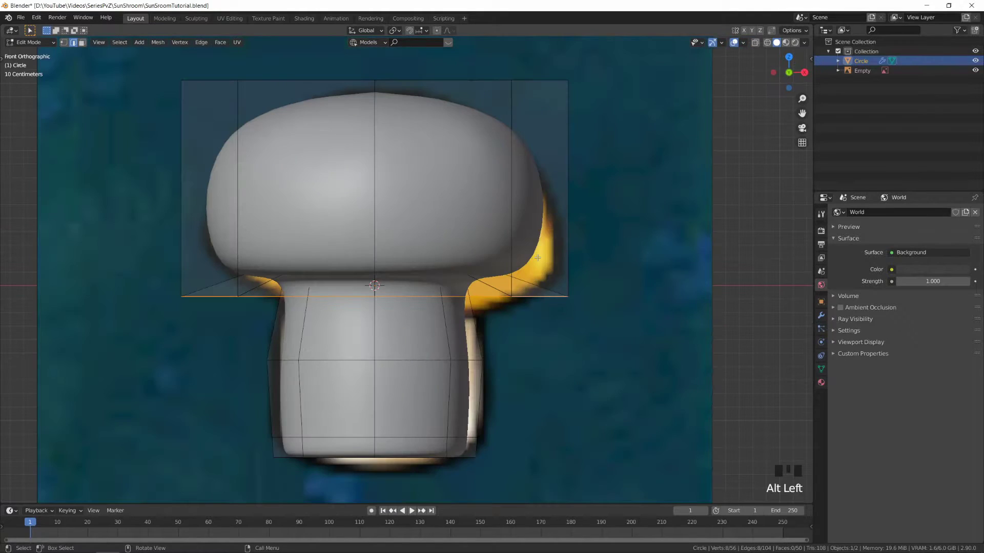
{"action": "key", "text": "g"}
{"action": "key", "text": "z"}
{"action": "left_click", "coordinate": [499, 270]}
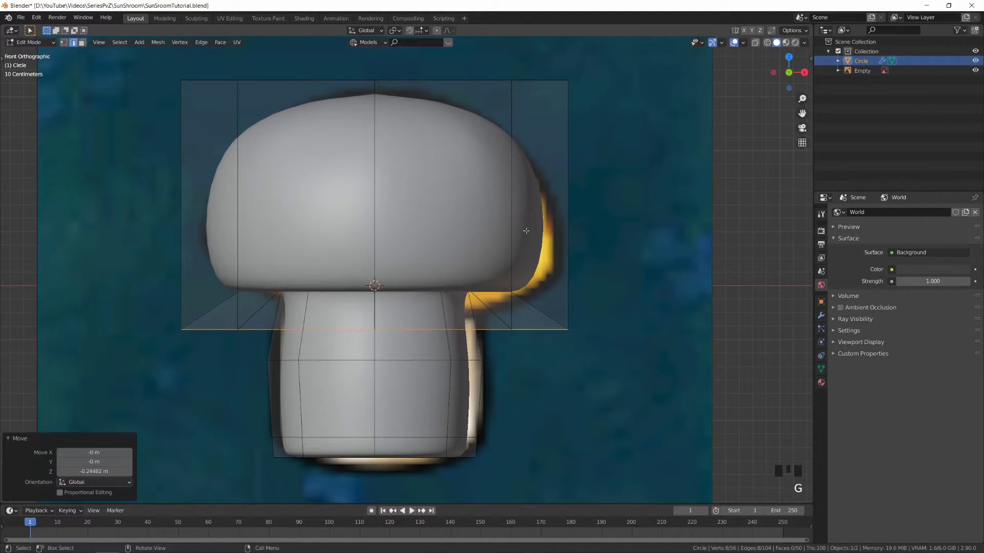
Resize and reposition the cap's top face so the sides follow the reference outline in front view
{"action": "left_click", "coordinate": [461, 78], "text": "alt"}
{"action": "key", "text": "s"}
{"action": "left_click", "coordinate": [615, 246]}
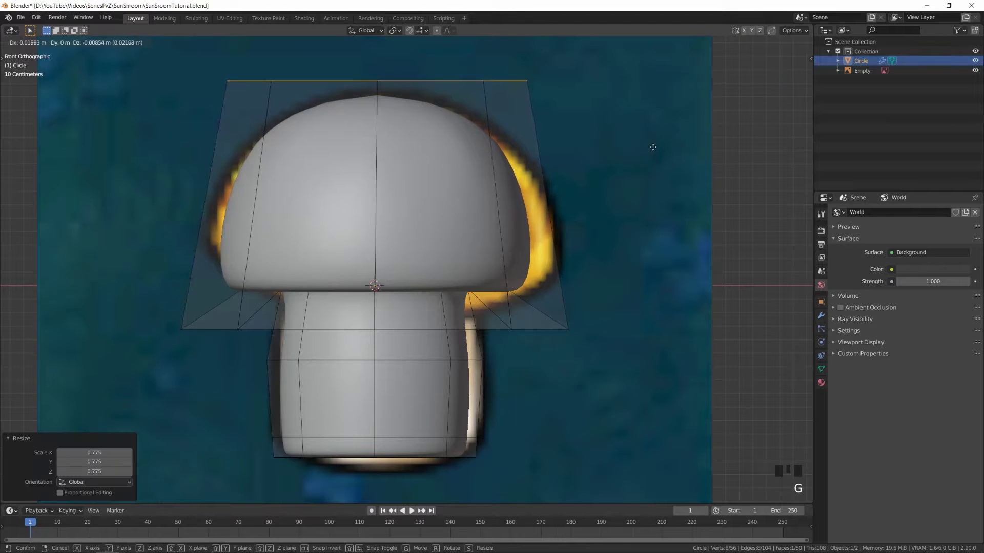
{"action": "key", "text": "g"}
{"action": "key", "text": "s"}
{"action": "left_click", "coordinate": [559, 286]}
Extrude the cap's top face upward and scale it to about 0.428 to round off the crown
{"action": "key", "text": "e"}
{"action": "key", "text": "z"}
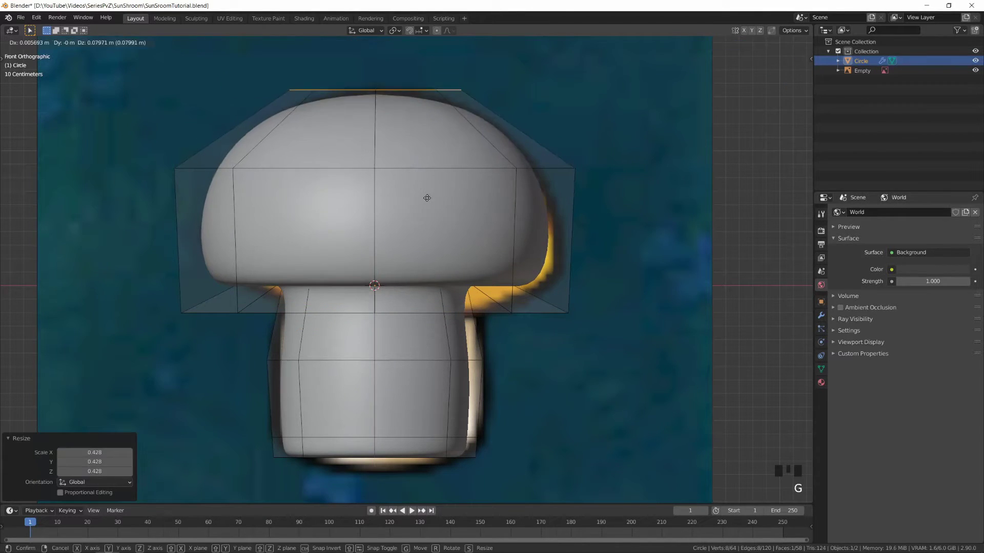
{"action": "left_click", "coordinate": [584, 242]}
Return to Object Mode, check the mushroom's overall shape, and save the file
{"action": "key", "text": "Tab"}
{"action": "middle_click_drag", "start_coordinate": [584, 242], "coordinate": [466, 331]}
{"action": "key", "text": "Tab"}
{"action": "key", "text": "Tab"}
{"action": "key", "text": "ctrl+s"}
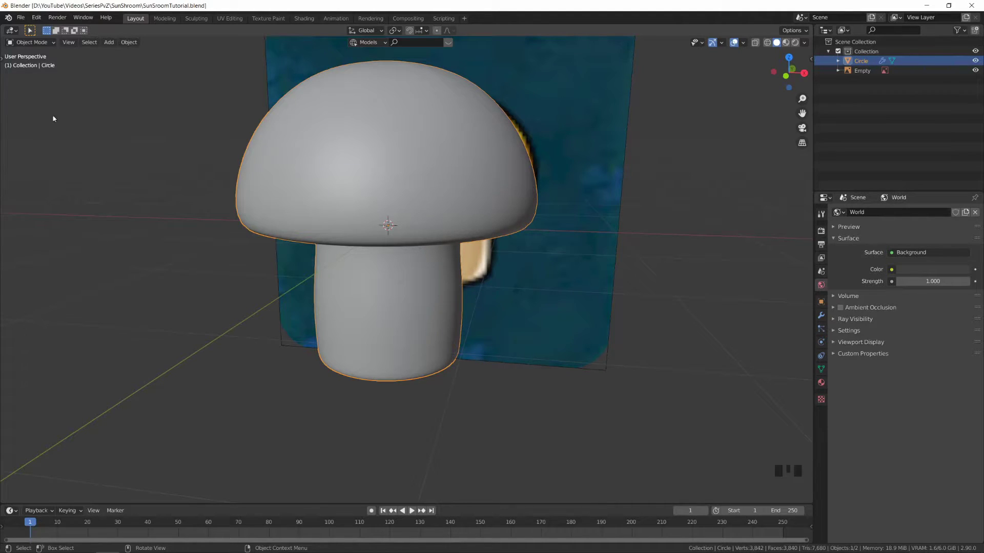
{"action": "left_click", "coordinate": [20, 17]}
{"action": "left_click", "coordinate": [36, 87]}
Open the UV Editing workspace and make sure UV sync selection is turned on
{"action": "left_click", "coordinate": [229, 19]}
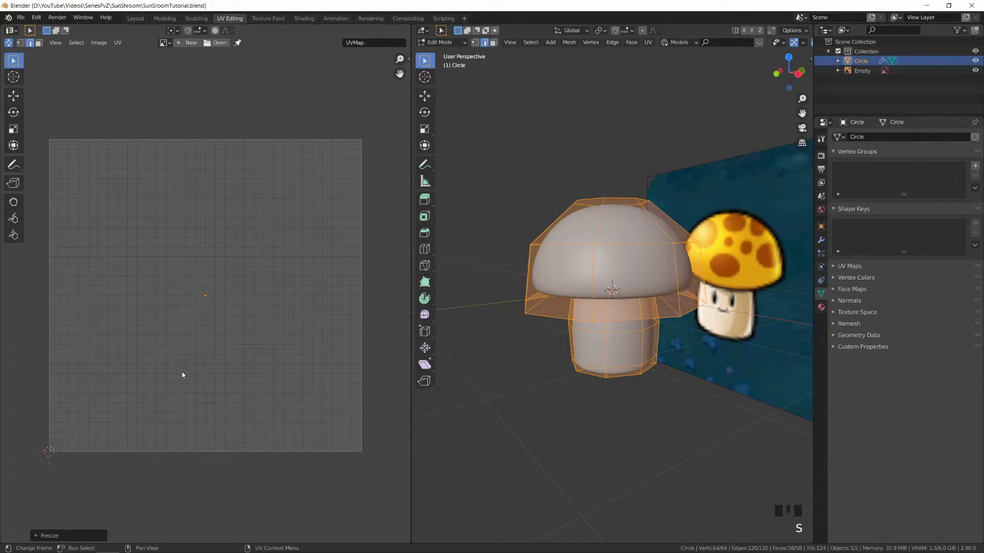
{"action": "left_click", "coordinate": [8, 42]}
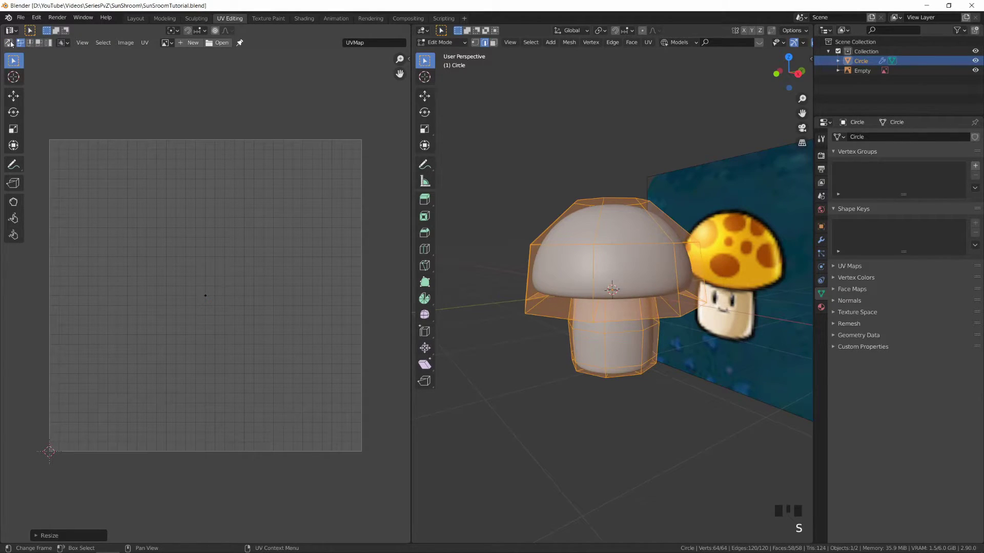
{"action": "left_click", "coordinate": [9, 43]}
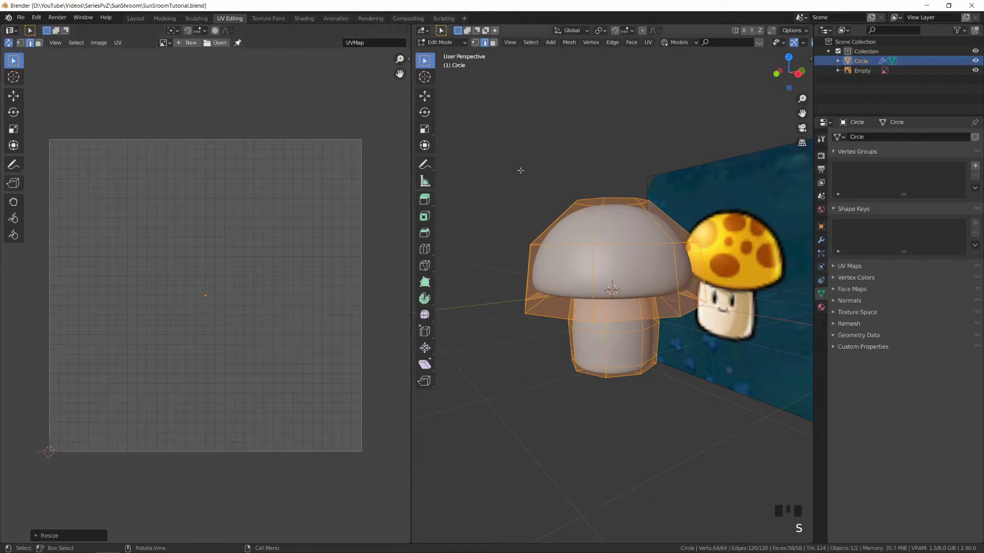
Unwrap all the mushroom's faces with Smart UV Project, using a slightly increased island margin
{"action": "key", "text": "a"}
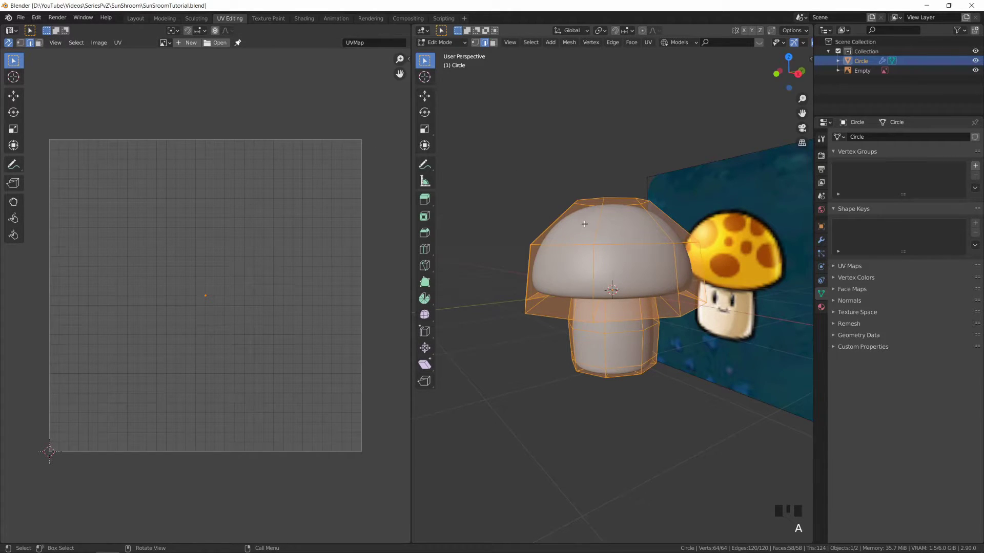
{"action": "key", "text": "u"}
{"action": "key", "text": "Down"}
{"action": "key", "text": "Down"}
{"action": "key", "text": "Down"}
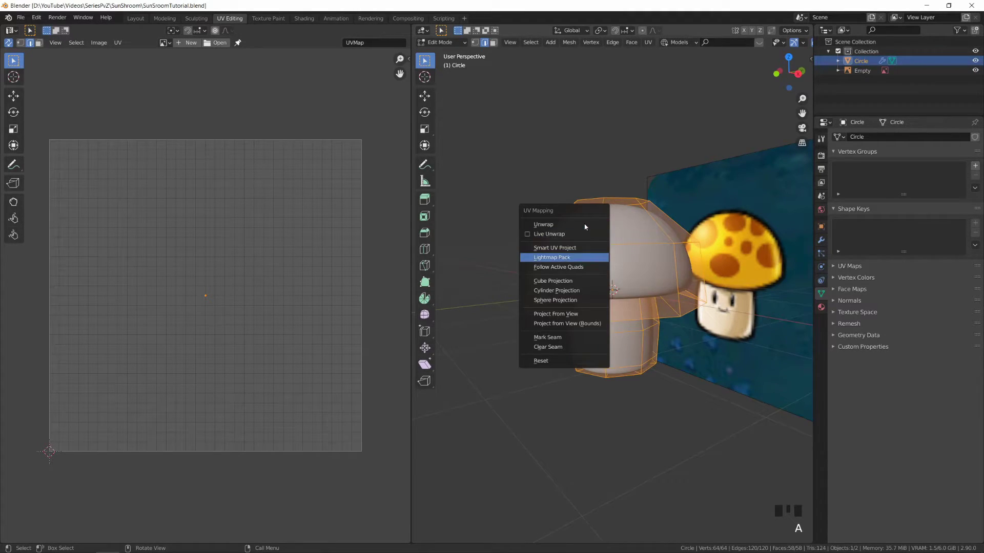
{"action": "key", "text": "Up"}
{"action": "key", "text": "Return"}
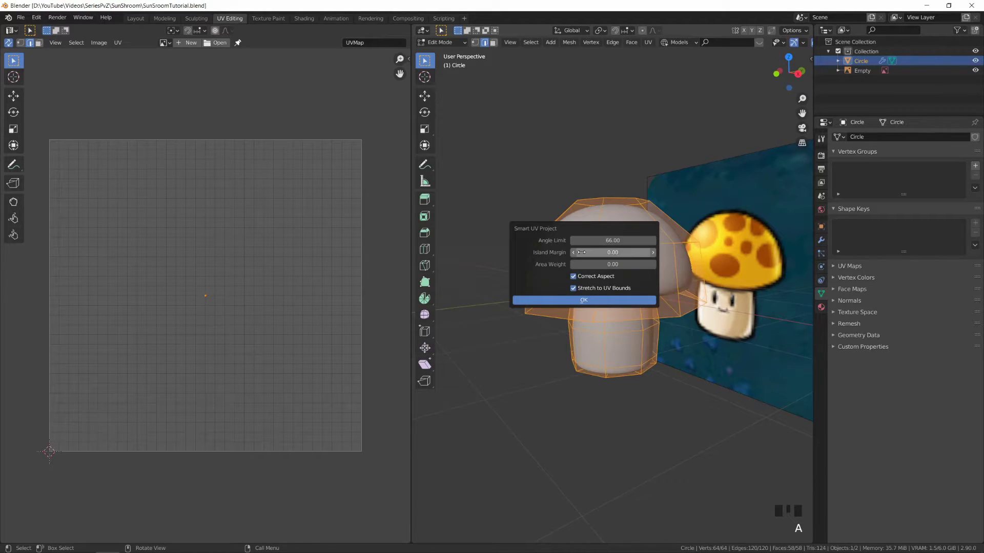
{"action": "left_click", "coordinate": [654, 255]}
{"action": "left_click", "coordinate": [610, 302]}
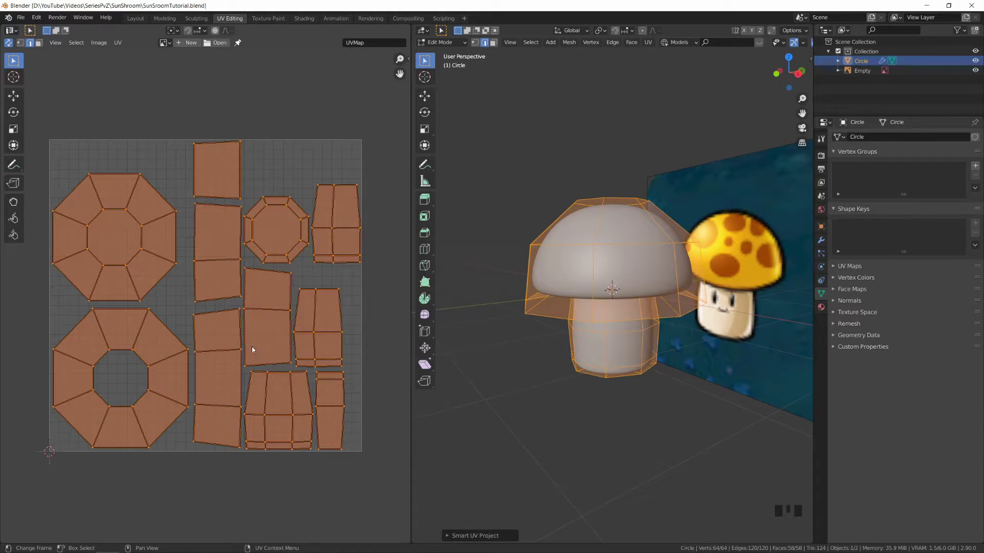
Switch to face selection and pick individual cap faces to match them with their UV islands
{"action": "key", "text": "3"}
{"action": "left_click", "coordinate": [641, 277]}
{"action": "middle_click_drag", "start_coordinate": [641, 276], "coordinate": [605, 226]}
{"action": "left_click", "coordinate": [595, 213]}
{"action": "left_click", "coordinate": [625, 322]}
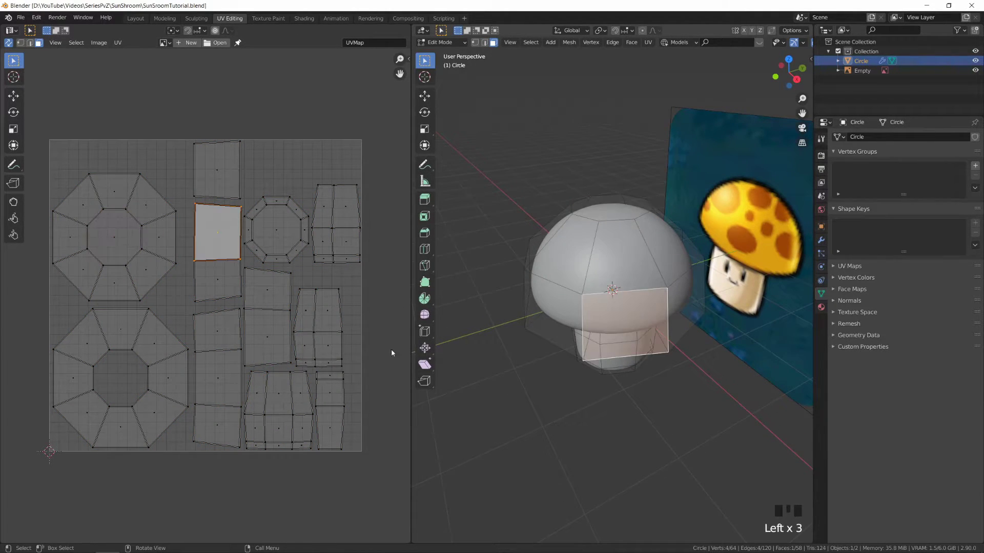
Save the file and deselect all the mushroom's faces
{"action": "key", "text": "ctrl+s"}
{"action": "middle_click_drag", "start_coordinate": [615, 256], "coordinate": [589, 246]}
{"action": "key", "text": "alt+a"}
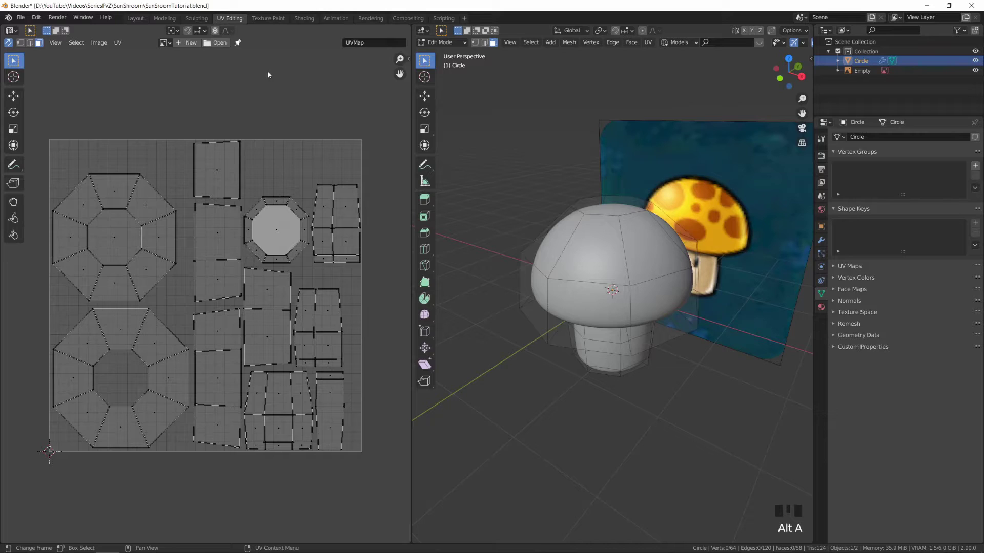
Start a new image in the UV editor and name it SunShroomBaseColor
{"action": "left_click", "coordinate": [186, 43]}
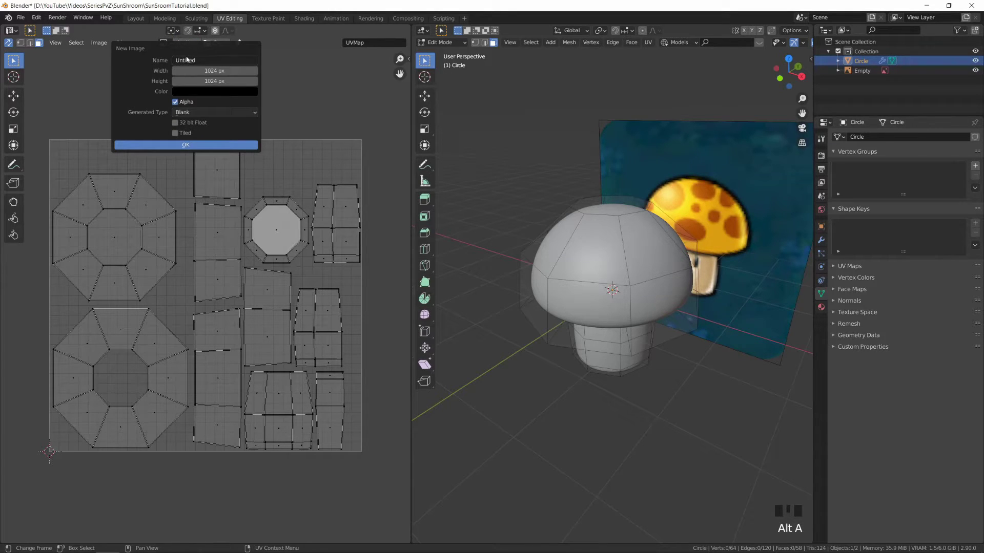
{"action": "left_click", "coordinate": [187, 60]}
{"action": "type", "text": "SunSH"}
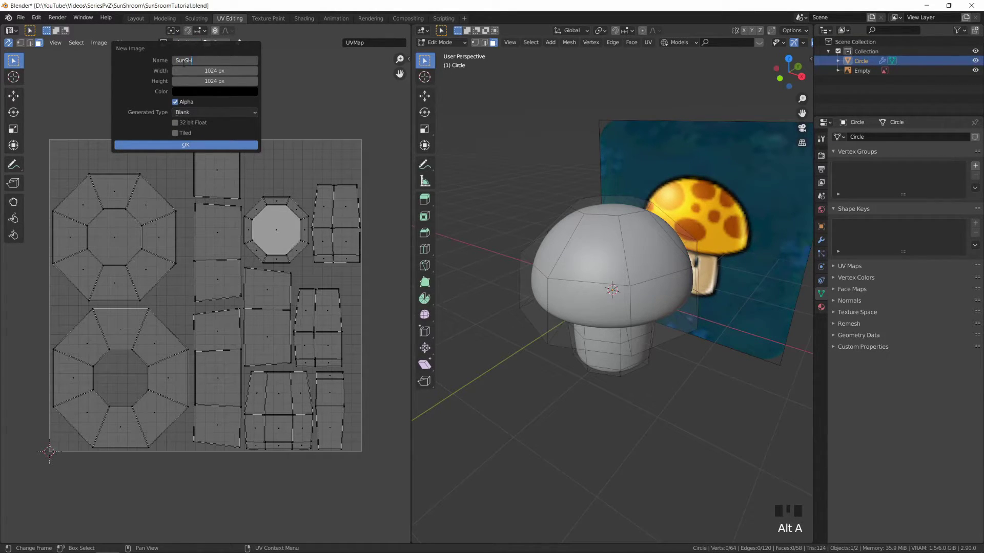
{"action": "key", "text": "BackSpace"}
{"action": "key", "text": "BackSpace"}
{"action": "key", "text": "BackSpace"}
{"action": "type", "text": "roomBaseColo"}
Set the new image's width and height to 2048 px and create it
{"action": "left_click", "coordinate": [202, 71]}
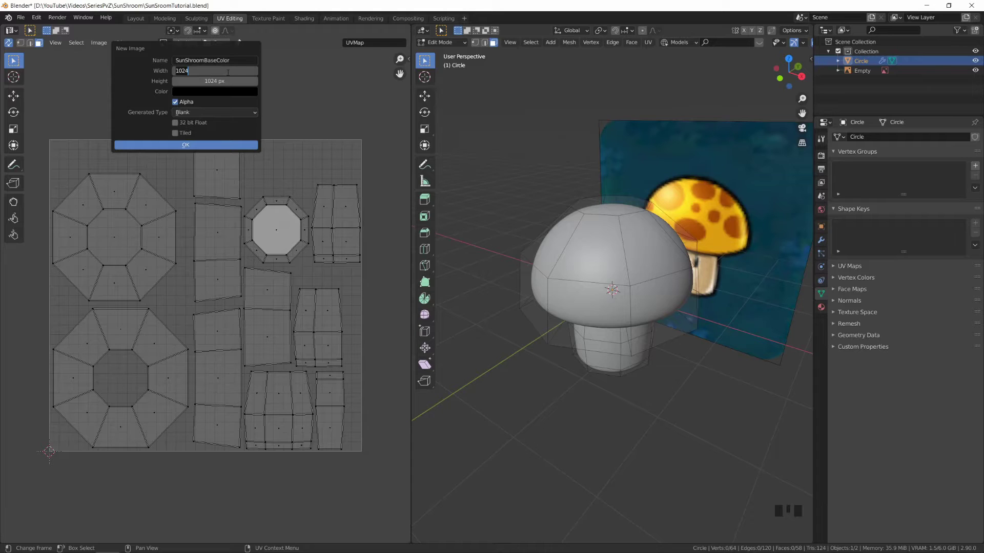
{"action": "type", "text": "2048"}
{"action": "key", "text": "Tab"}
{"action": "type", "text": "2048"}
{"action": "key", "text": "Return"}
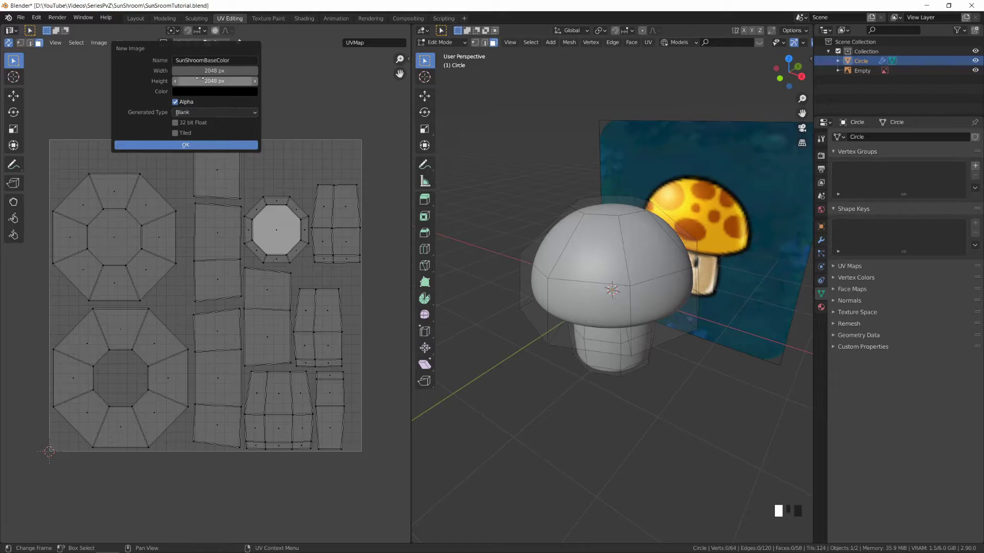
{"action": "left_click", "coordinate": [174, 146]}
{"action": "scroll", "coordinate": [592, 220], "scroll_direction": "down", "scroll_amount": 8}
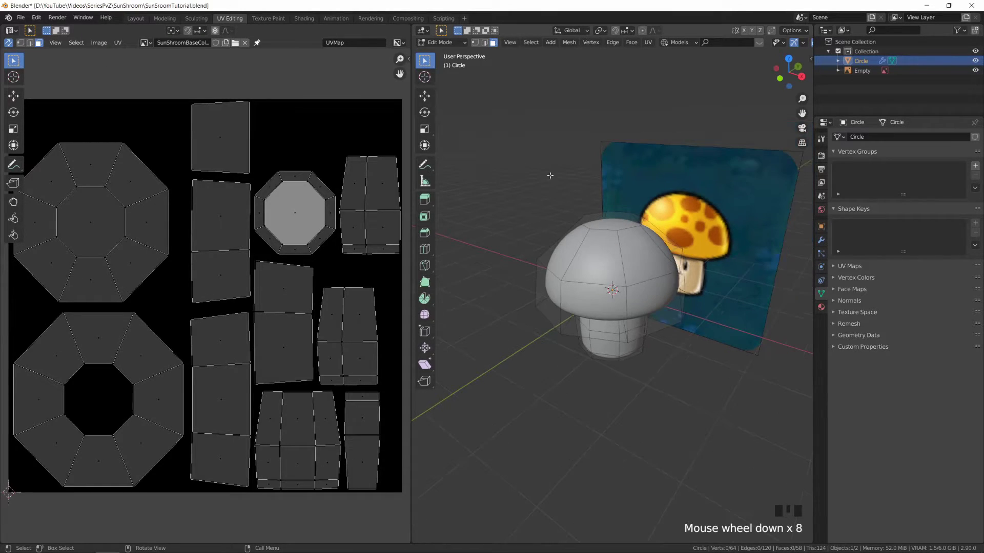
Preview the mushroom with its material shading, and create a new material named SunShroom for it in the Shading workspace
{"action": "key", "text": "z"}
{"action": "middle_click_drag", "start_coordinate": [568, 266], "coordinate": [577, 248]}
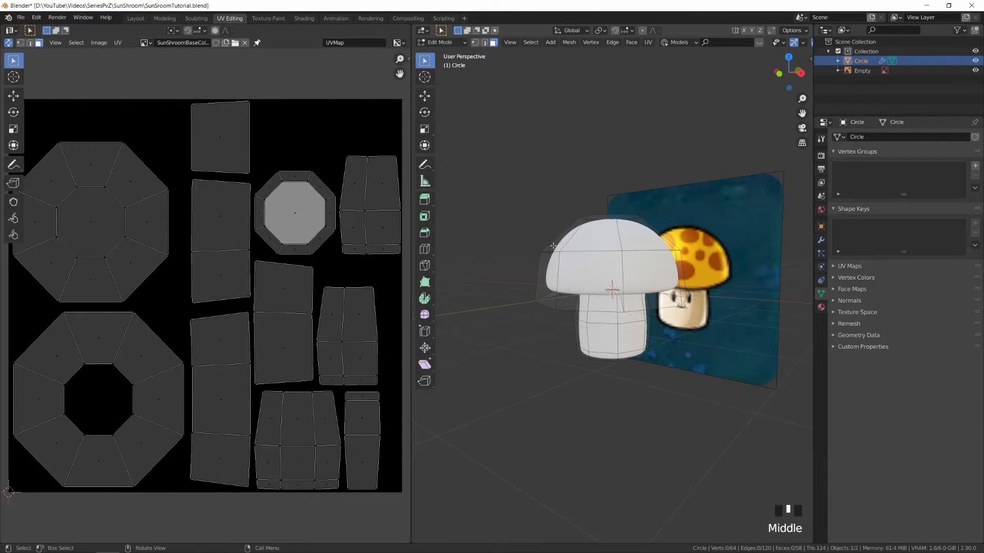
{"action": "left_click", "coordinate": [304, 19]}
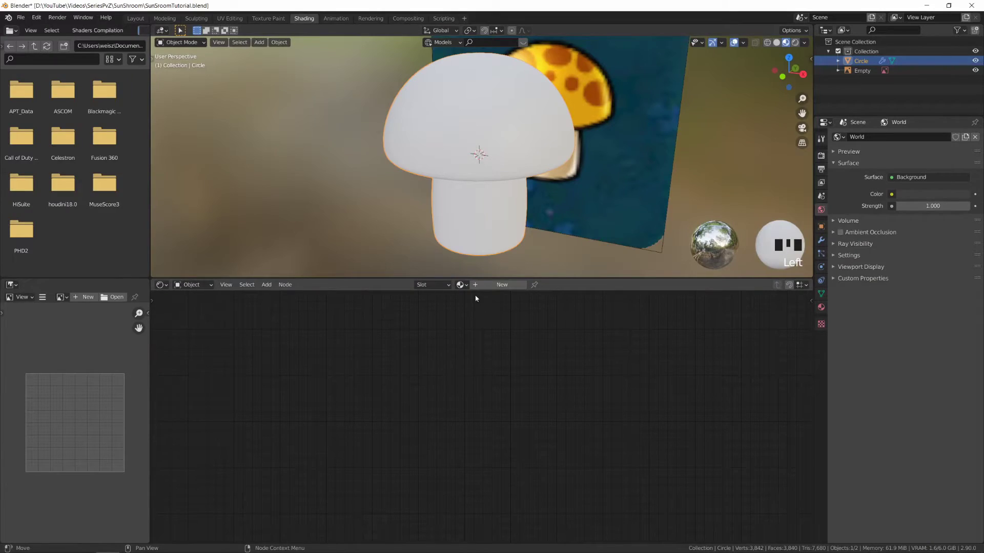
{"action": "left_click", "coordinate": [487, 285]}
{"action": "type", "text": "SunShroo"}
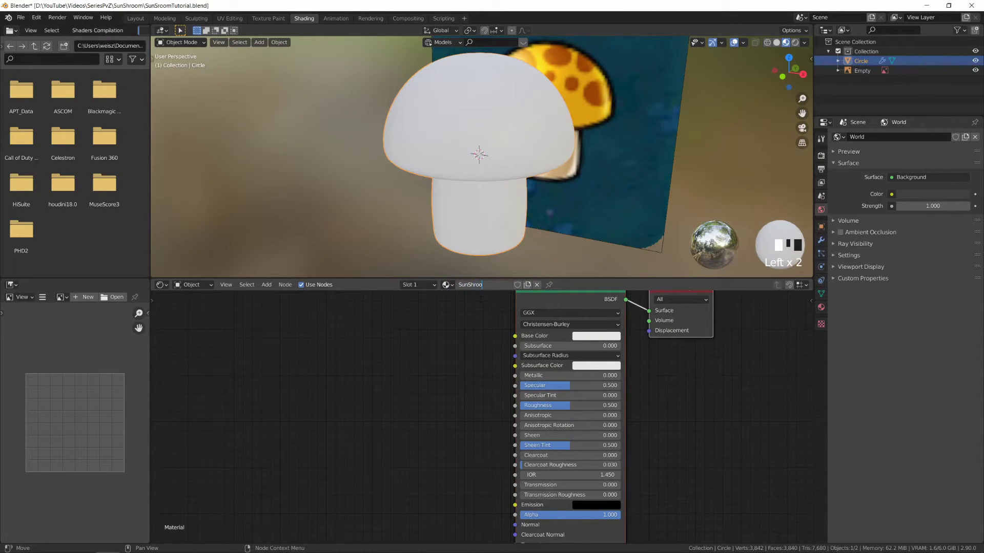
{"action": "type", "text": "m"}
{"action": "key", "text": "Return"}
Add an Image Texture node with SunShroomBaseColor, connect its Color to the shader's Base Color, and switch to the Texture Paint workspace
{"action": "key", "text": "Home"}
{"action": "key", "text": "shift+a"}
{"action": "left_click", "coordinate": [385, 380]}
{"action": "type", "text": "image"}
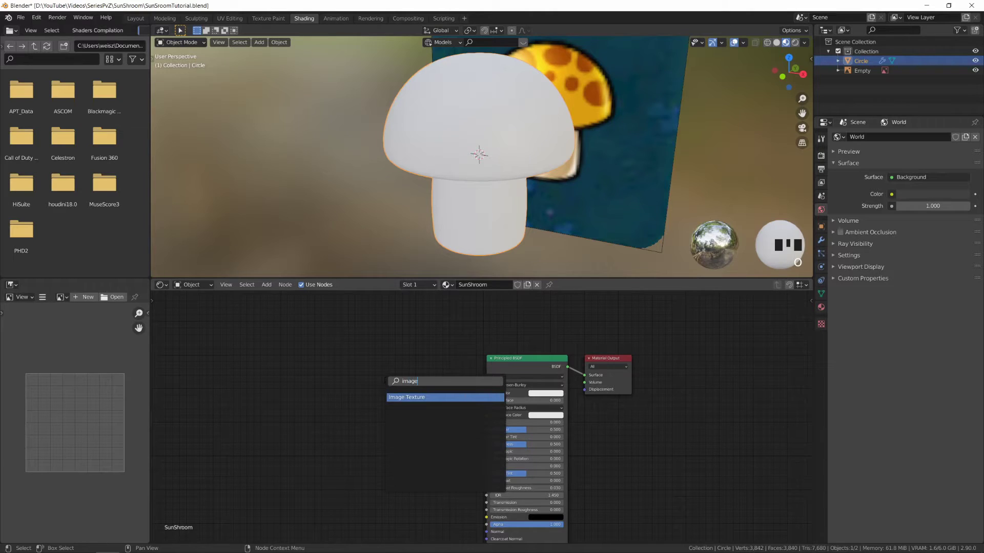
{"action": "key", "text": "Return"}
{"action": "left_click", "coordinate": [311, 386]}
{"action": "scroll", "coordinate": [312, 387], "scroll_direction": "up", "scroll_amount": 2}
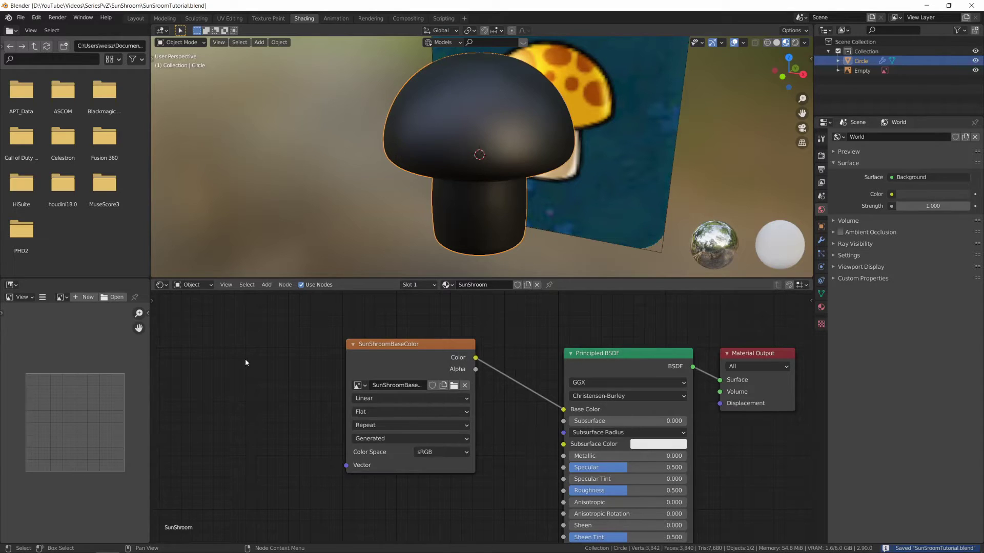
{"action": "scroll", "coordinate": [303, 420], "scroll_direction": "down", "scroll_amount": 2}
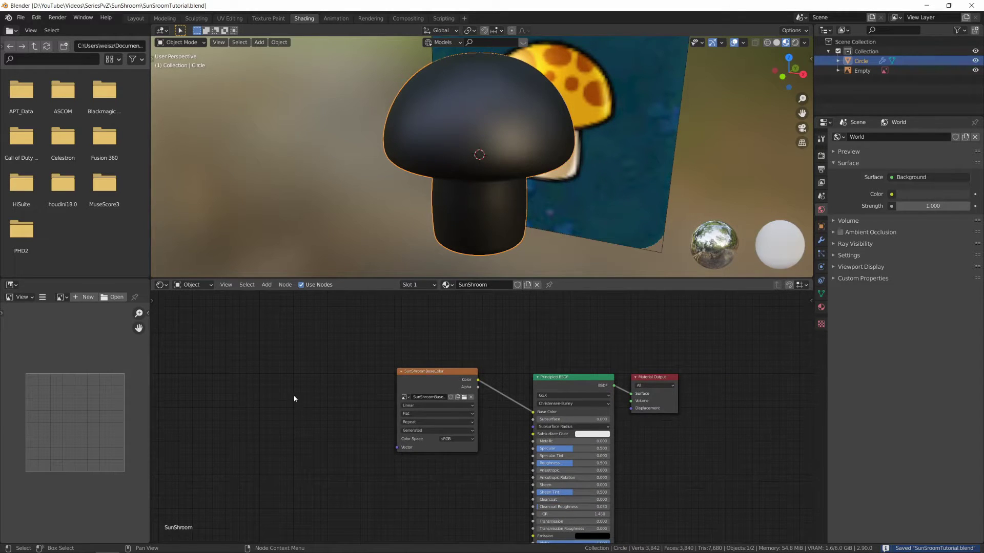
{"action": "left_click", "coordinate": [271, 18]}
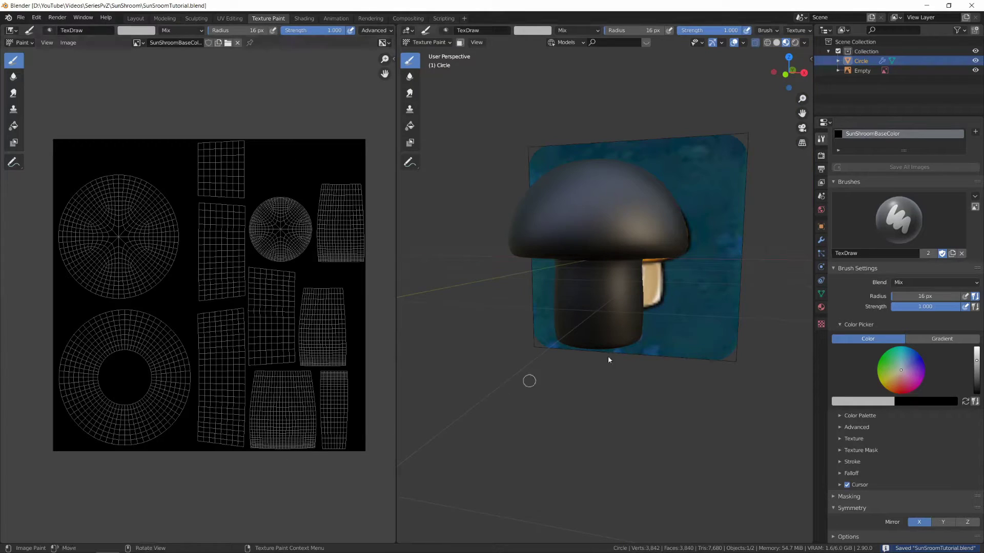
Try a freehand light grey brush stroke across the mushroom cap and undo it
{"action": "mouse_move", "coordinate": [604, 220]}
{"action": "middle_mouse_down"}
{"action": "mouse_move", "coordinate": [540, 290]}
{"action": "mouse_move", "coordinate": [544, 205]}
{"action": "middle_mouse_up"}
{"action": "mouse_move", "coordinate": [544, 205]}
{"action": "left_mouse_down"}
{"action": "mouse_move", "coordinate": [609, 205]}
{"action": "mouse_move", "coordinate": [663, 241]}
{"action": "mouse_move", "coordinate": [538, 220]}
{"action": "mouse_move", "coordinate": [579, 201]}
{"action": "left_mouse_up"}
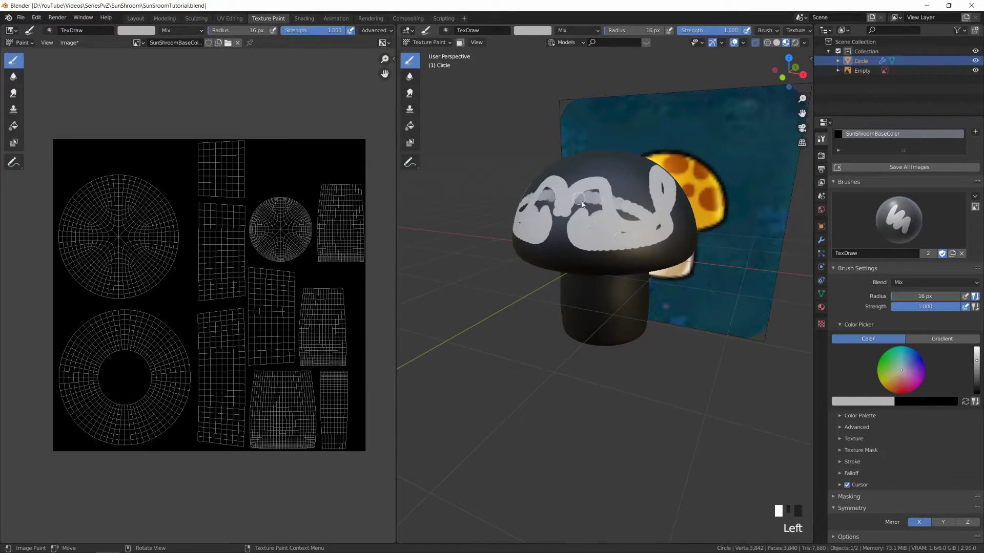
{"action": "mouse_move", "coordinate": [579, 201]}
{"action": "middle_mouse_down"}
{"action": "mouse_move", "coordinate": [611, 236]}
{"action": "mouse_move", "coordinate": [600, 198]}
{"action": "mouse_move", "coordinate": [664, 256]}
{"action": "middle_mouse_up"}
{"action": "key", "text": "ctrl+z"}
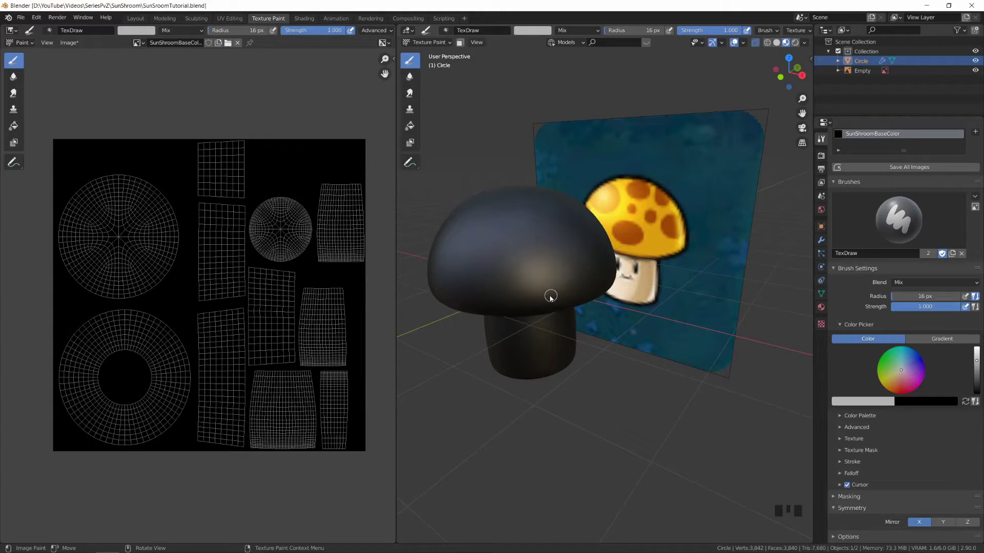
Switch to the Fill tool, sample the bright yellow from the reference cap, and fill the whole mushroom with it
{"action": "left_click", "coordinate": [13, 128]}
{"action": "middle_click_drag", "start_coordinate": [444, 102], "coordinate": [467, 58]}
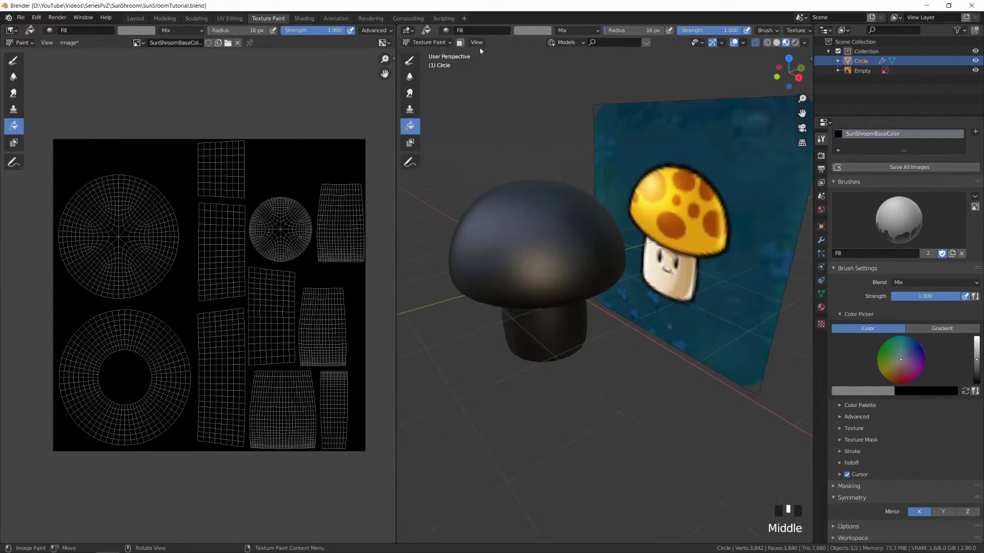
{"action": "left_click", "coordinate": [531, 31]}
{"action": "left_click", "coordinate": [531, 32]}
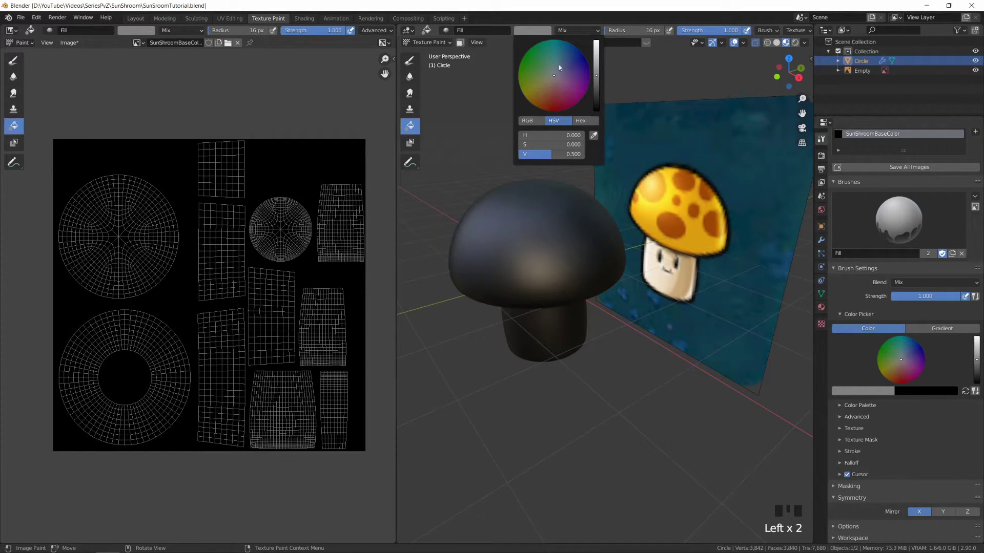
{"action": "left_click", "coordinate": [594, 136]}
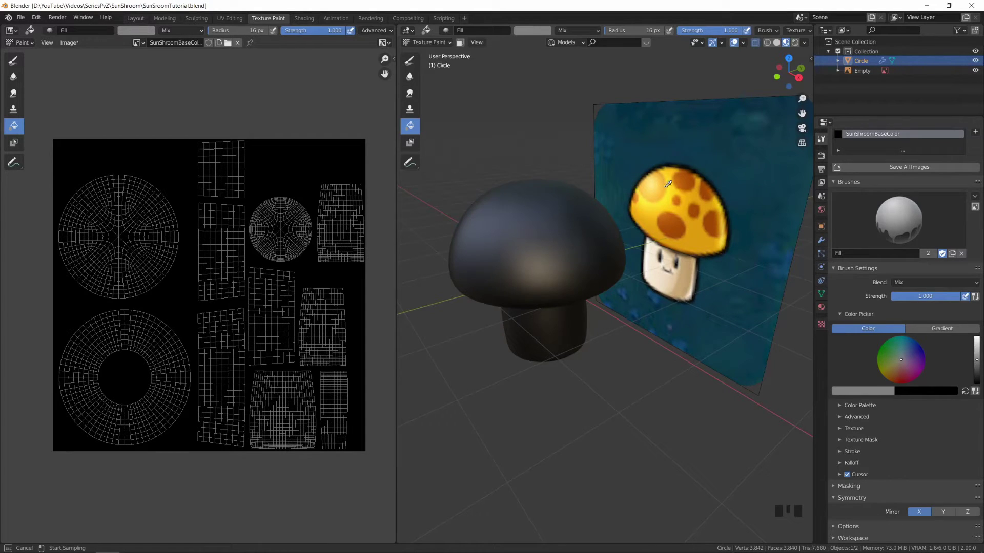
{"action": "left_click", "coordinate": [652, 215]}
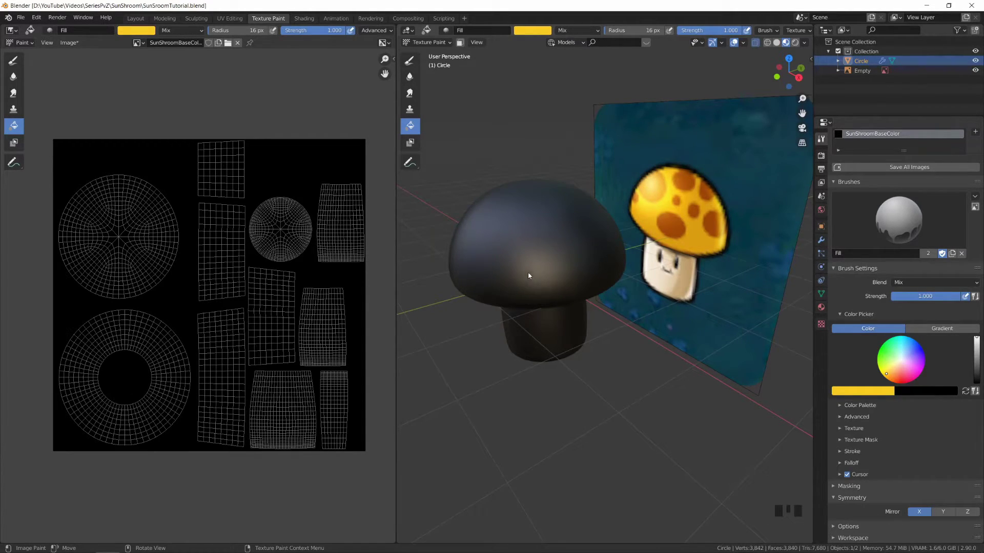
{"action": "left_click", "coordinate": [522, 253]}
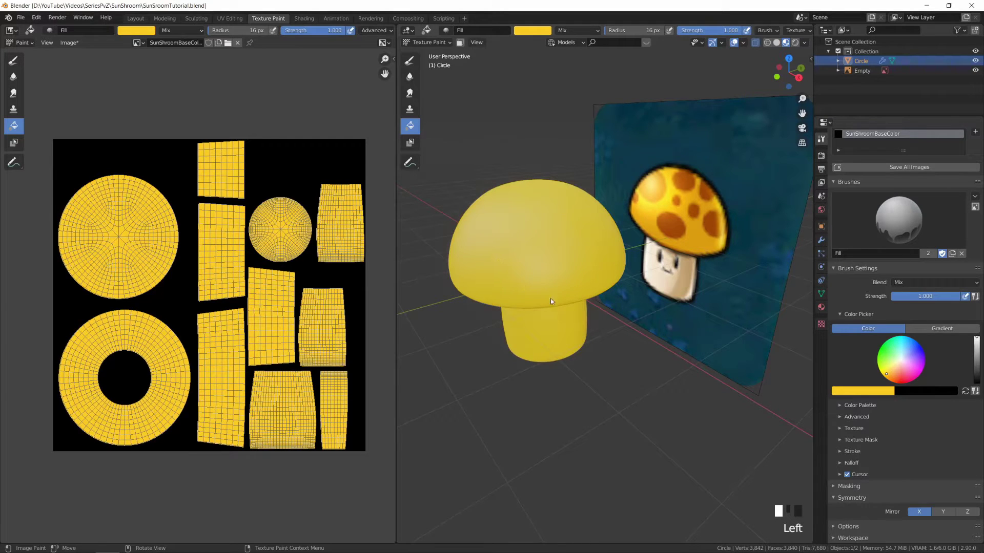
{"action": "middle_click_drag", "start_coordinate": [579, 228], "coordinate": [554, 205]}
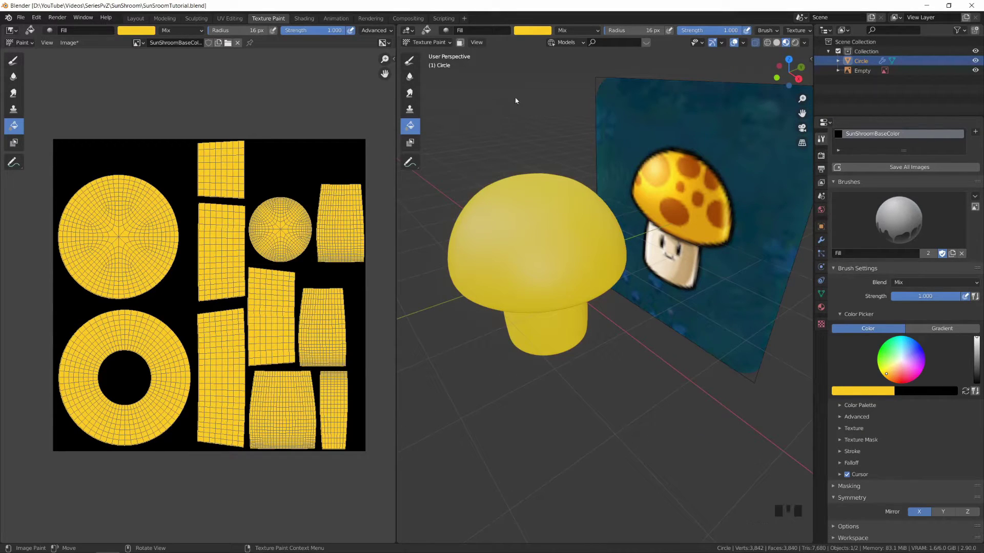
Sample the darker orange-yellow from the lower part of the reference cap and refill the whole mushroom with it
{"action": "left_click", "coordinate": [538, 30]}
{"action": "left_click", "coordinate": [593, 136]}
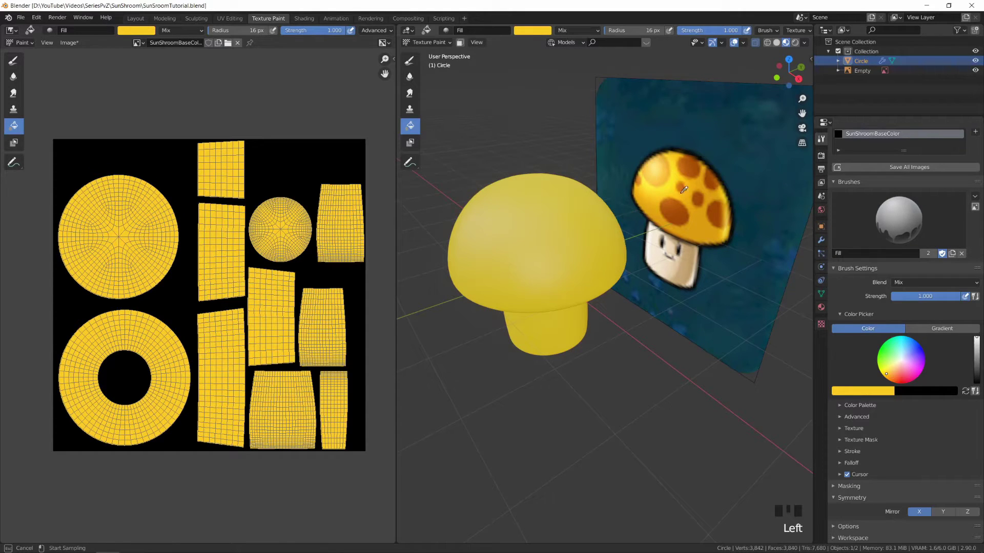
{"action": "left_click", "coordinate": [700, 221]}
{"action": "left_click", "coordinate": [552, 245]}
{"action": "middle_click_drag", "start_coordinate": [552, 238], "coordinate": [538, 180]}
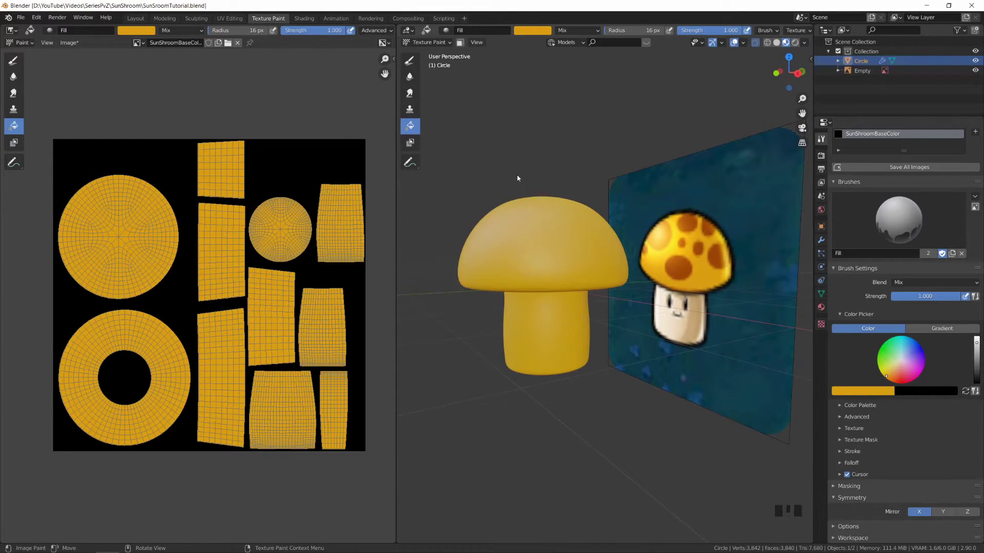
Compare the fill color in Solid shading, return to Material Preview, and save the file
{"action": "double_click", "coordinate": [778, 44]}
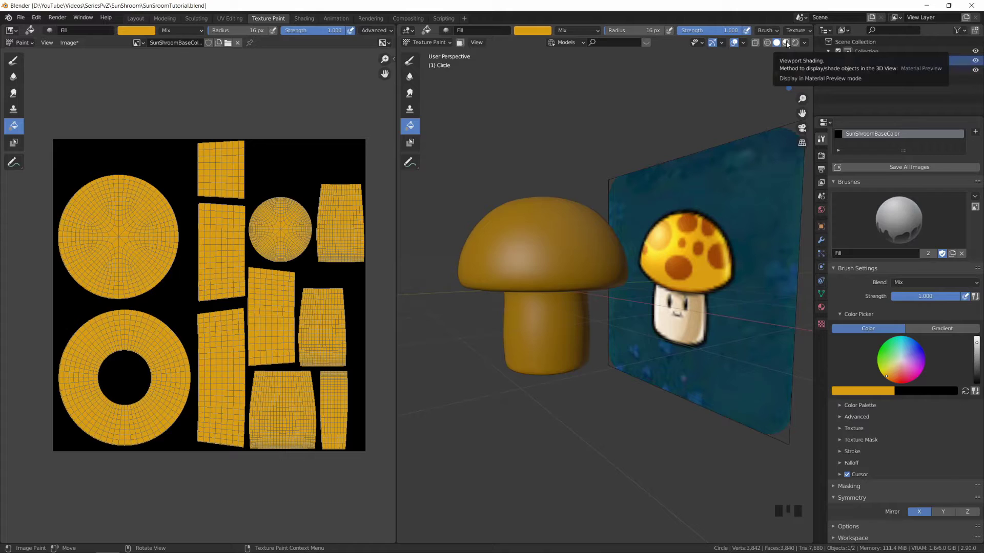
{"action": "left_click", "coordinate": [788, 45]}
{"action": "mouse_move", "coordinate": [591, 167]}
{"action": "middle_mouse_down"}
{"action": "mouse_move", "coordinate": [545, 169]}
{"action": "mouse_move", "coordinate": [597, 171]}
{"action": "mouse_move", "coordinate": [514, 145]}
{"action": "mouse_move", "coordinate": [679, 334]}
{"action": "middle_mouse_up"}
{"action": "key", "text": "ctrl+s"}
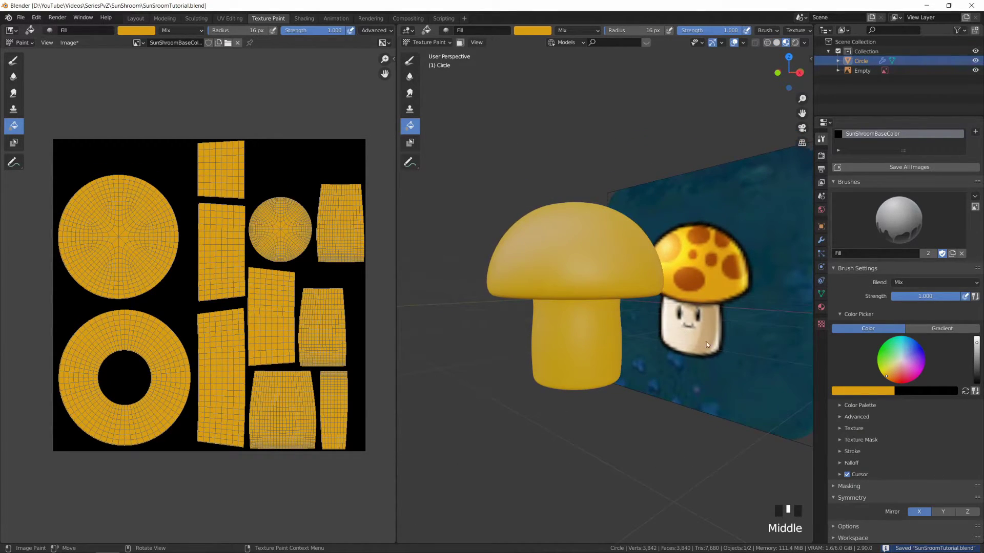
Sample the cream color from the reference stem and fill the three stem islands at the lower right of the texture image
{"action": "left_click", "coordinate": [532, 31]}
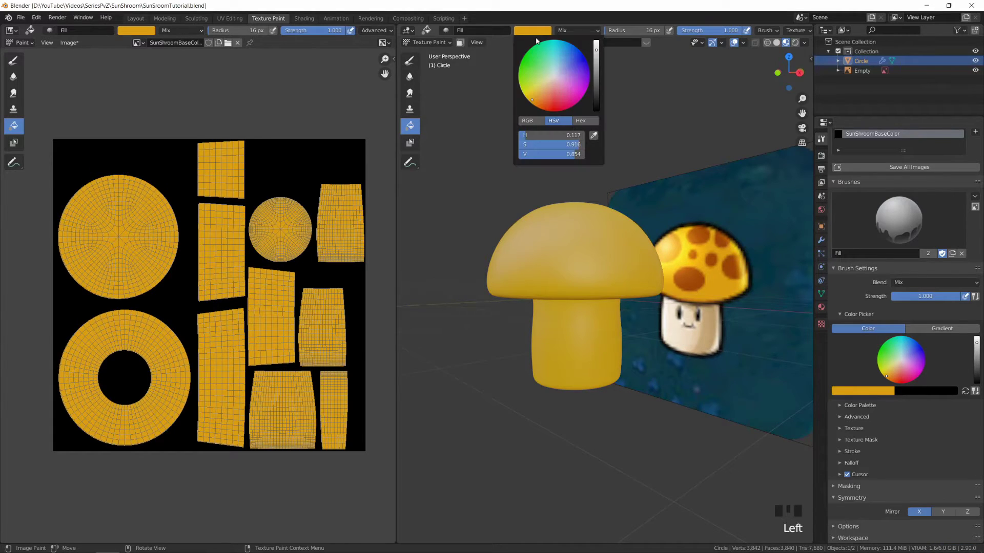
{"action": "left_click", "coordinate": [593, 135]}
{"action": "left_click", "coordinate": [686, 347]}
{"action": "middle_click_drag", "start_coordinate": [685, 342], "coordinate": [543, 387]}
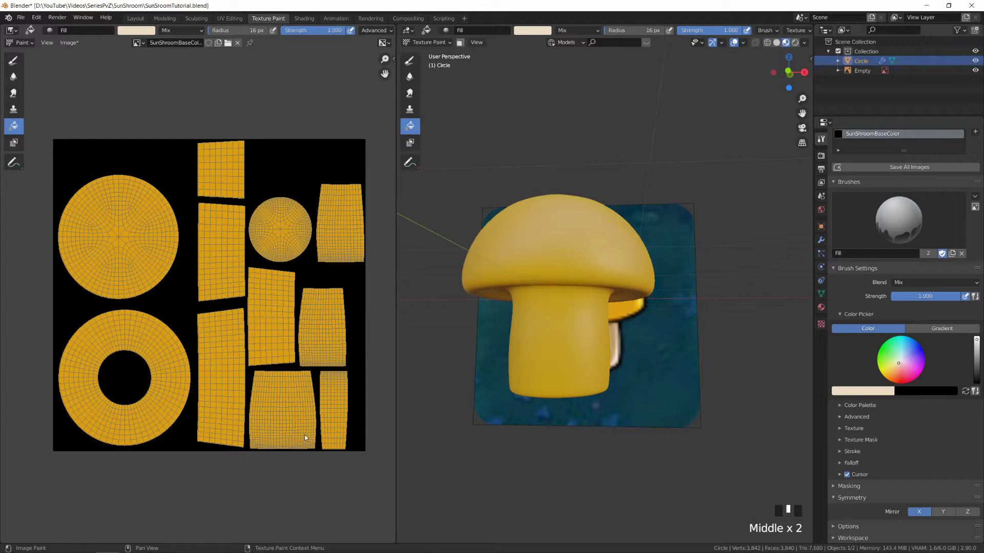
{"action": "middle_click_drag", "start_coordinate": [542, 339], "coordinate": [570, 345]}
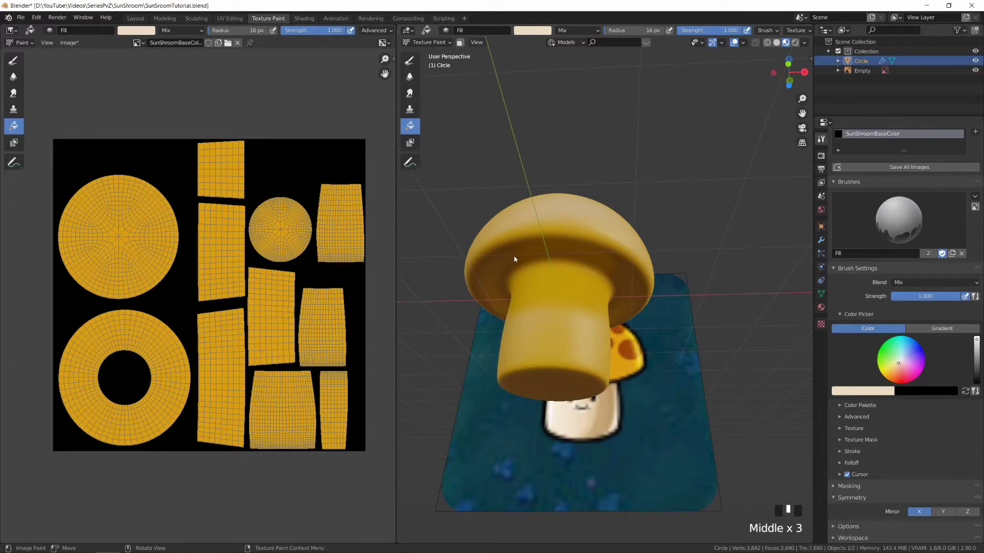
{"action": "left_click", "coordinate": [286, 416]}
{"action": "left_click", "coordinate": [335, 414]}
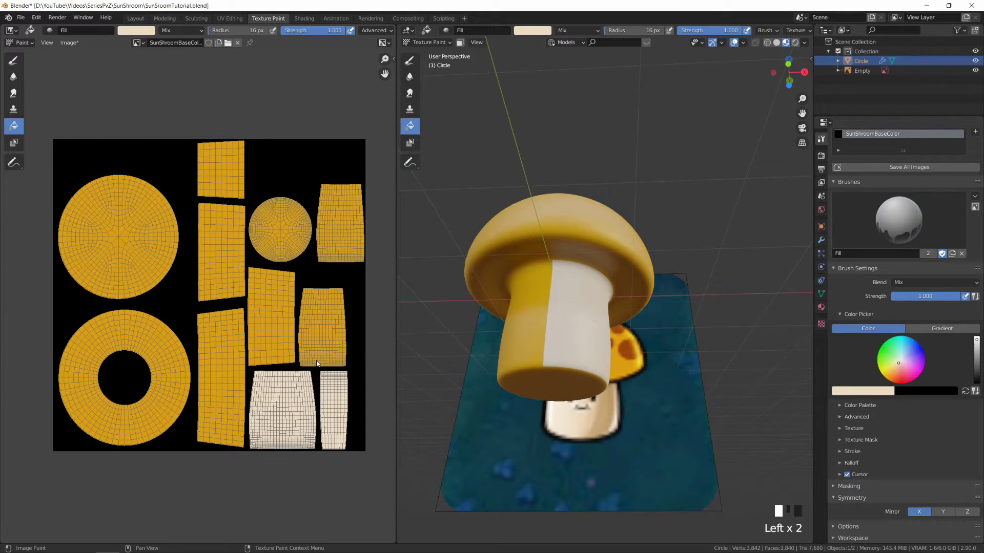
{"action": "left_click", "coordinate": [321, 333]}
Try filling two tall rectangular islands with cream, check them on the model, and undo both fills
{"action": "left_click", "coordinate": [271, 318]}
{"action": "middle_click_drag", "start_coordinate": [461, 359], "coordinate": [646, 367]}
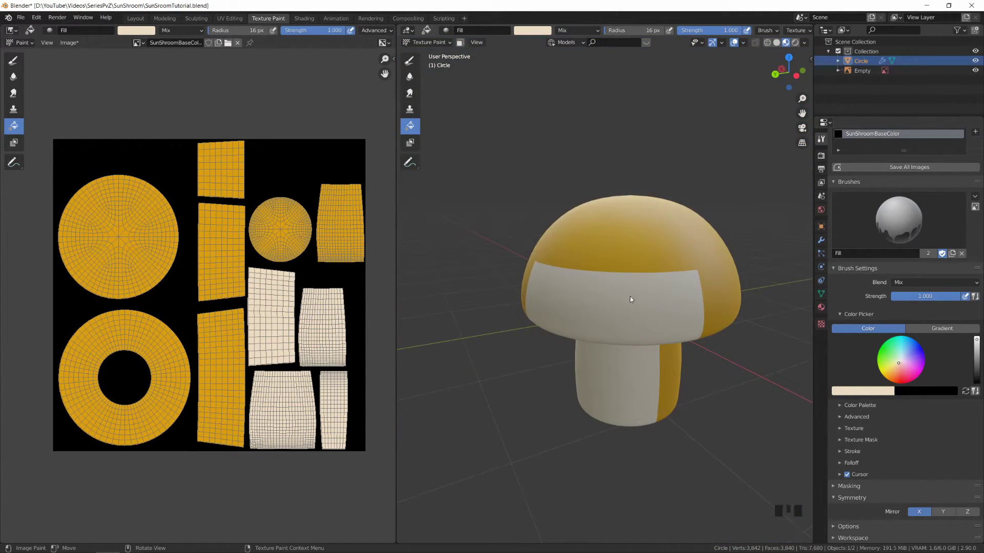
{"action": "key", "text": "ctrl+z"}
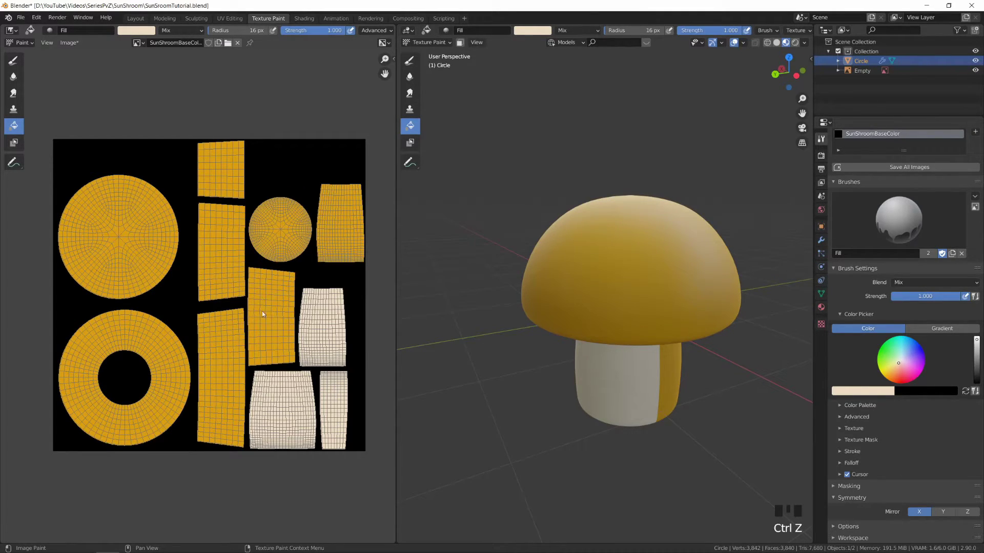
{"action": "left_click", "coordinate": [230, 348]}
{"action": "middle_click_drag", "start_coordinate": [567, 355], "coordinate": [513, 355]}
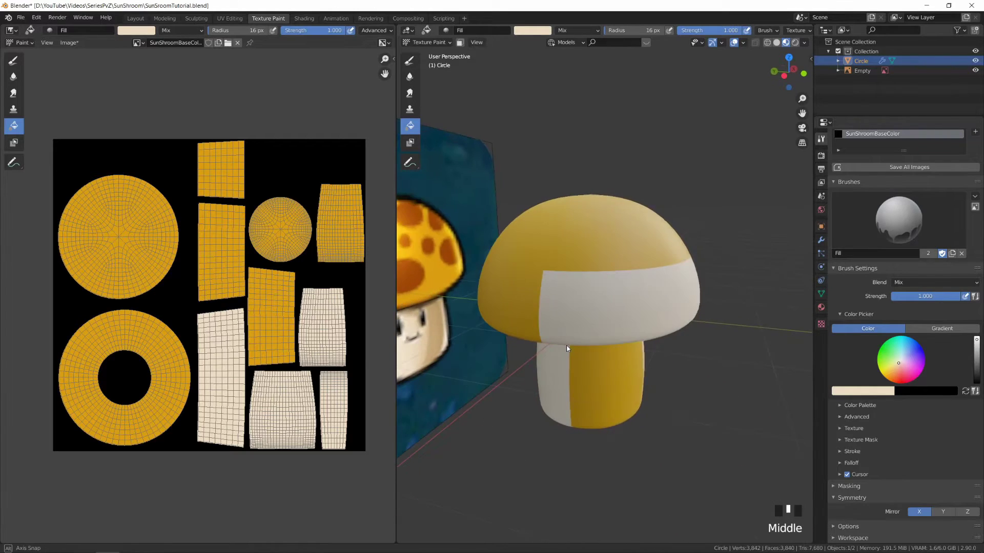
{"action": "key", "text": "ctrl+z"}
Fill the remaining stem island, the small round island and the topmost rectangular island with cream, and save the file
{"action": "left_click", "coordinate": [349, 246]}
{"action": "left_click", "coordinate": [280, 236]}
{"action": "left_click", "coordinate": [229, 181]}
{"action": "middle_click_drag", "start_coordinate": [590, 318], "coordinate": [638, 346]}
{"action": "key", "text": "ctrl+s"}
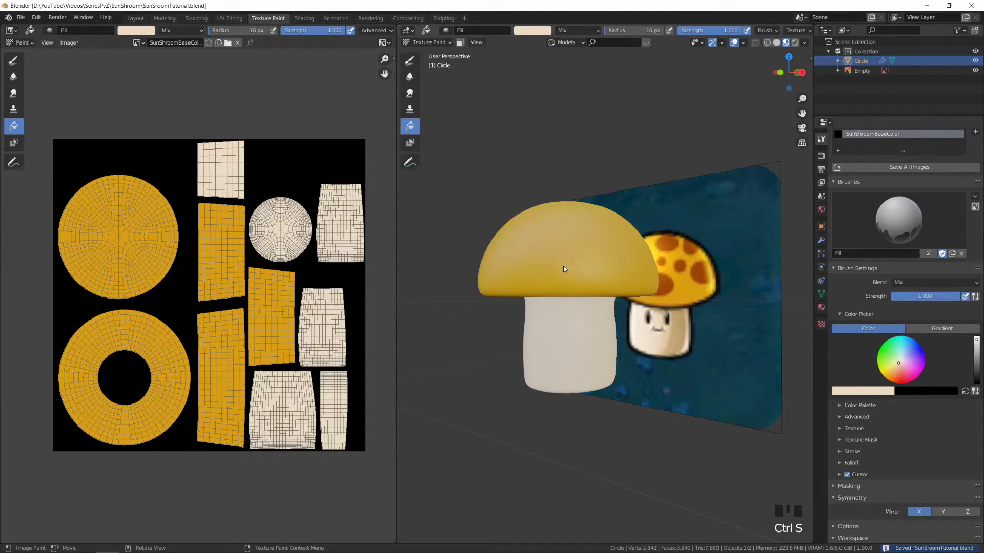
Switch to the Draw brush and sample the orange-brown of the reference cap's spots as the paint color
{"action": "middle_click_drag", "start_coordinate": [532, 248], "coordinate": [704, 236]}
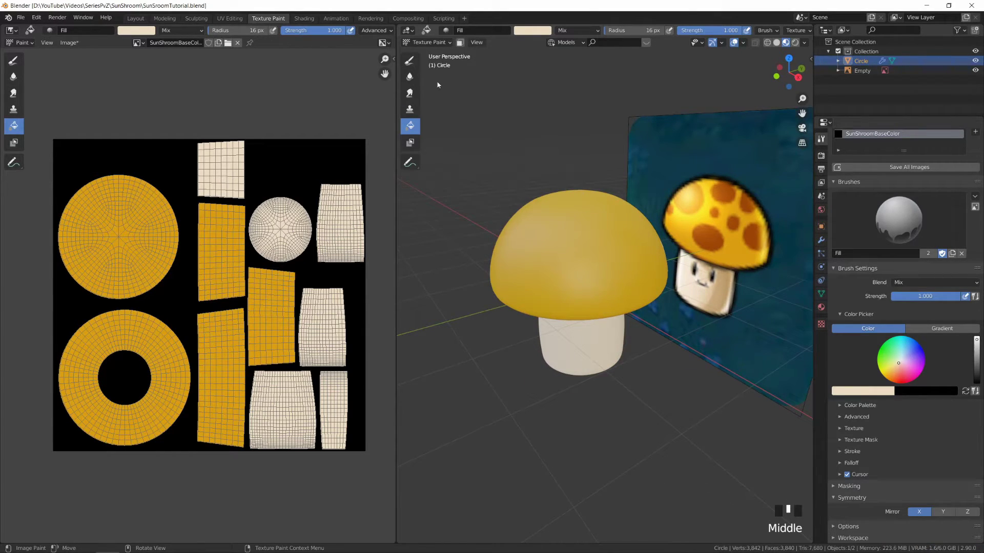
{"action": "left_click", "coordinate": [410, 61]}
{"action": "key", "text": "e"}
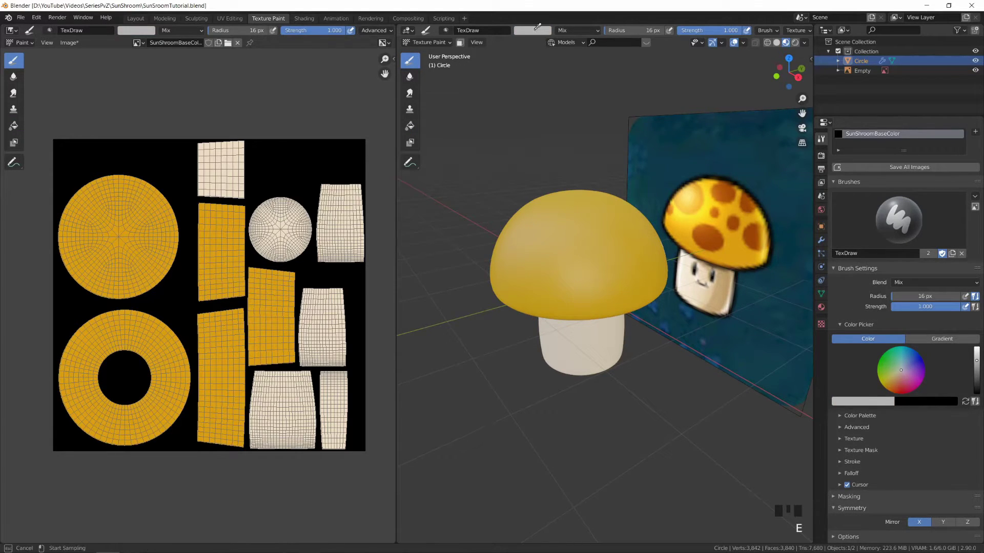
{"action": "left_click", "coordinate": [724, 192]}
{"action": "key", "text": "e"}
{"action": "left_click", "coordinate": [727, 189]}
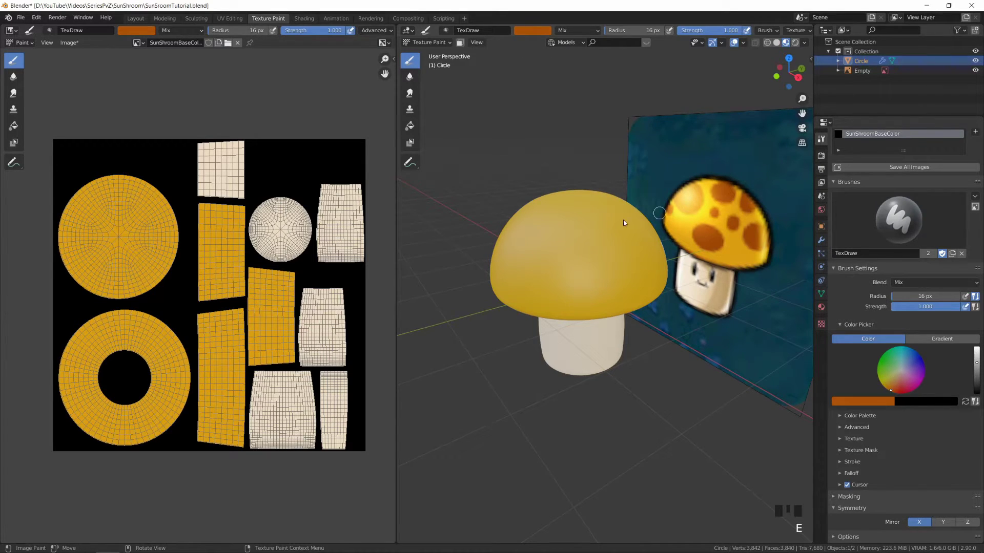
{"action": "left_click", "coordinate": [533, 34]}
{"action": "key", "text": "e"}
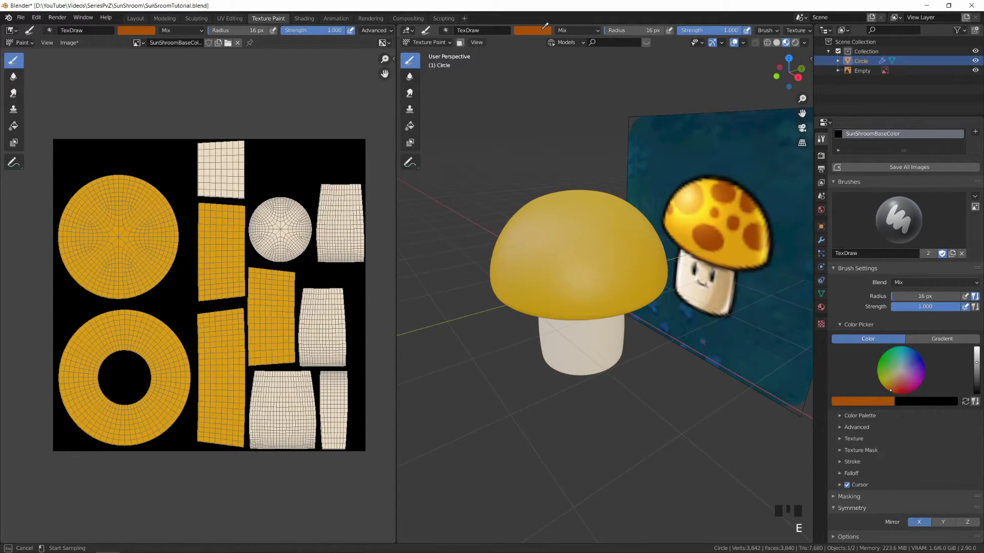
{"action": "left_click", "coordinate": [543, 28]}
Try painting an orange-brown spot on the cap with the small brush and undo the stroke
{"action": "scroll", "coordinate": [587, 241], "scroll_direction": "down", "scroll_amount": 4}
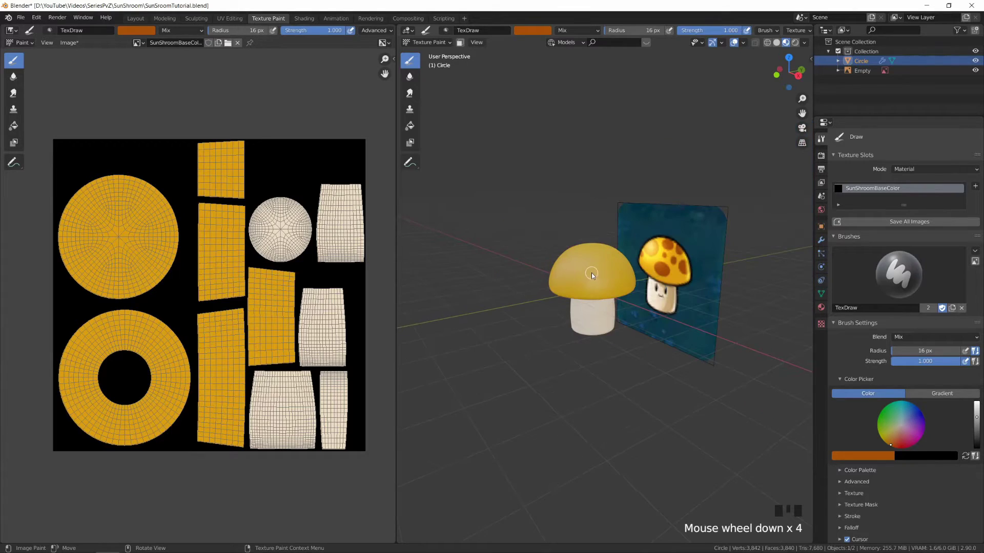
{"action": "middle_click_drag", "start_coordinate": [592, 272], "coordinate": [584, 280]}
{"action": "left_click_drag", "start_coordinate": [584, 281], "coordinate": [596, 263]}
{"action": "key", "text": "ctrl+z"}
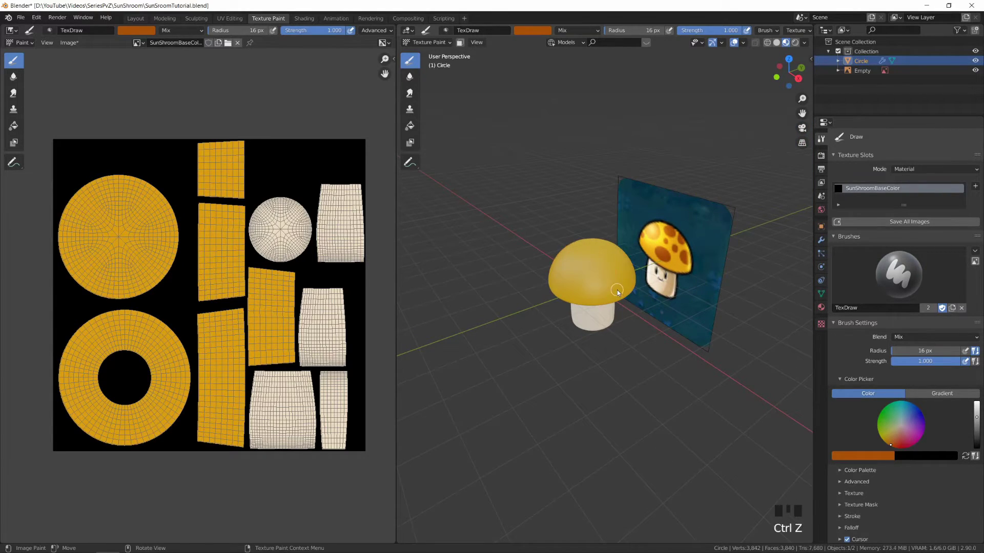
Enlarge the brush radius to 43 px and paint two large orange-brown spots side by side on the cap
{"action": "middle_click_drag", "start_coordinate": [610, 287], "coordinate": [615, 311]}
{"action": "key", "text": "f"}
{"action": "left_click_drag", "start_coordinate": [560, 279], "coordinate": [556, 315]}
{"action": "left_click_drag", "start_coordinate": [607, 276], "coordinate": [621, 294]}
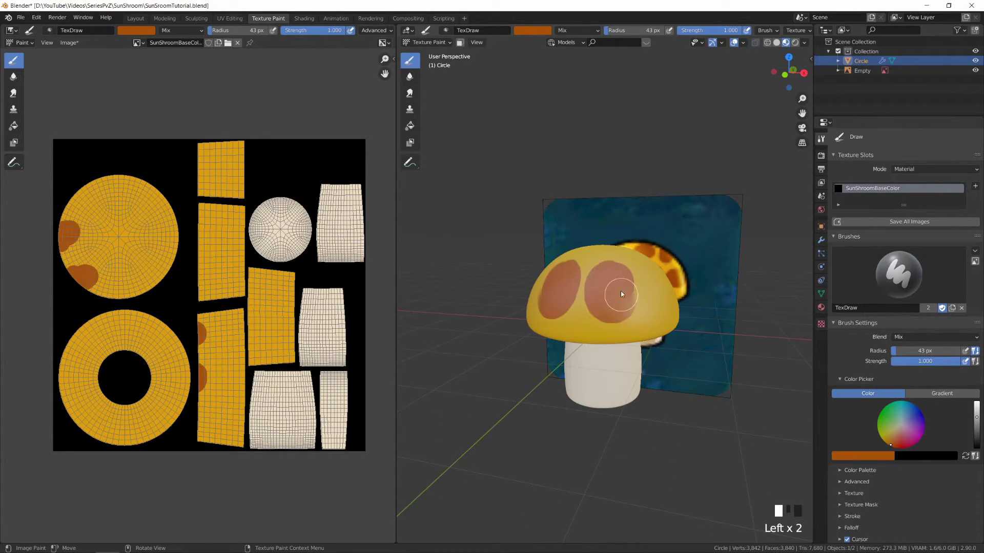
{"action": "scroll", "coordinate": [859, 498], "scroll_direction": "down", "scroll_amount": 4}
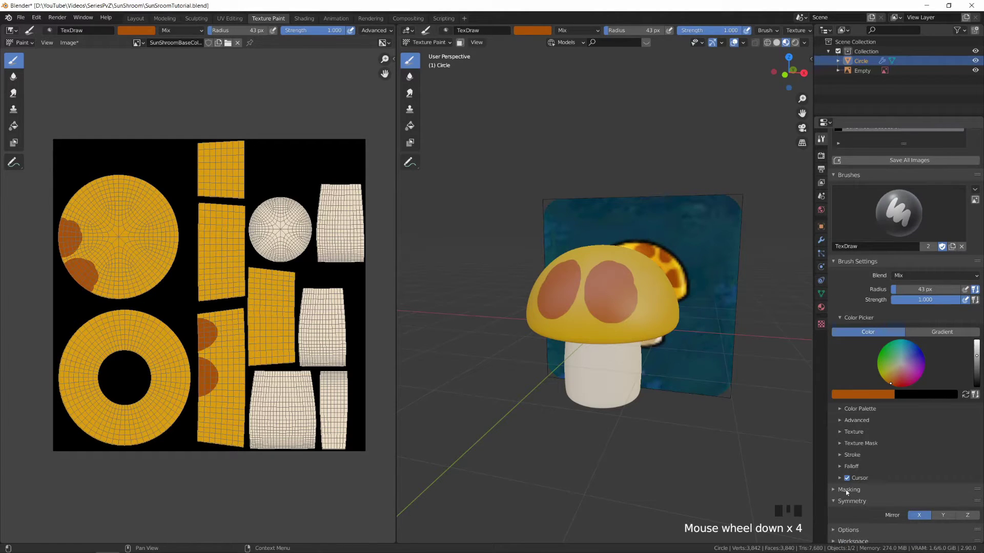
Turn off X mirror symmetry and undo the two large spots on the cap
{"action": "scroll", "coordinate": [834, 497], "scroll_direction": "down", "scroll_amount": 7}
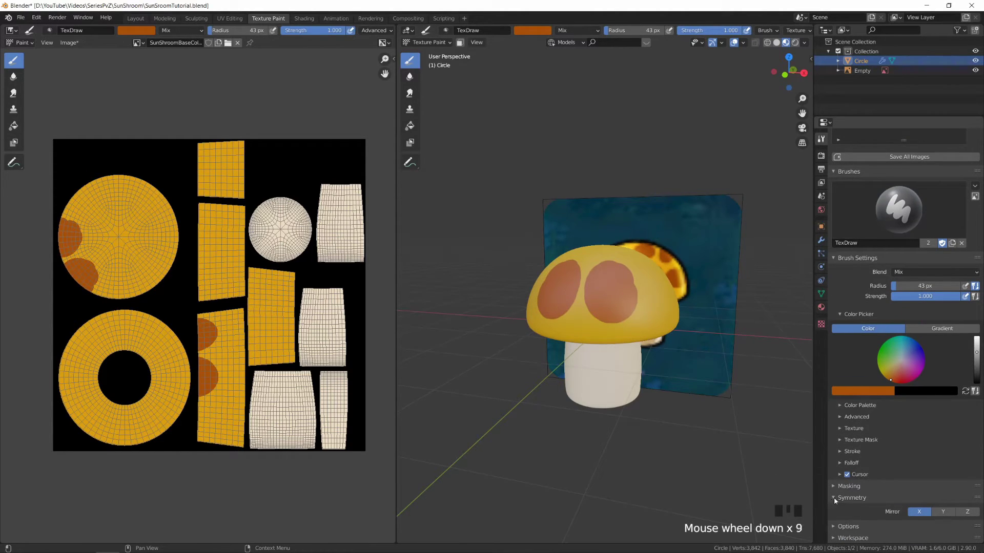
{"action": "left_click", "coordinate": [920, 512]}
{"action": "key", "text": "ctrl+z"}
{"action": "key", "text": "ctrl+z"}
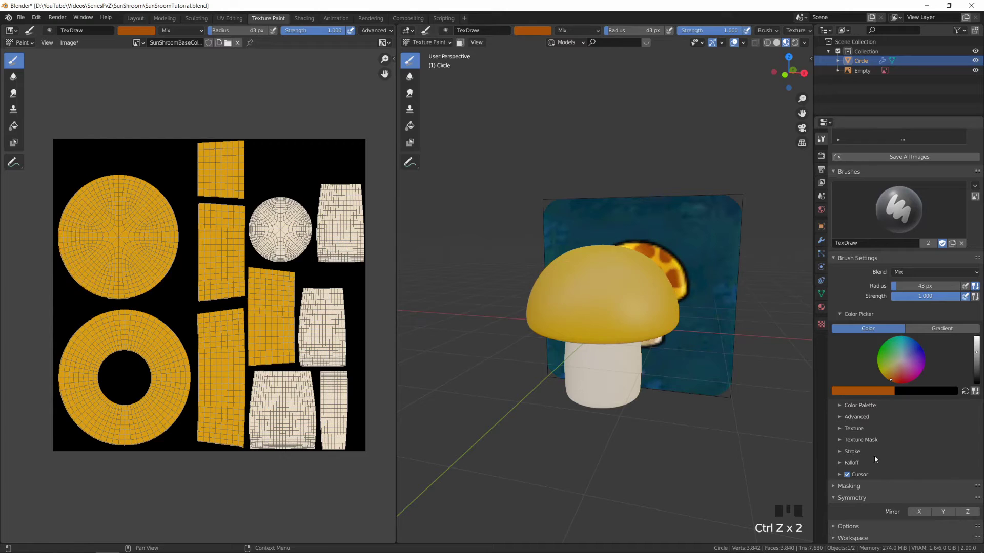
Try the Custom brush falloff with a spot on the cap, restore the Constant falloff and undo the stroke
{"action": "left_click", "coordinate": [857, 464]}
{"action": "left_click", "coordinate": [873, 477]}
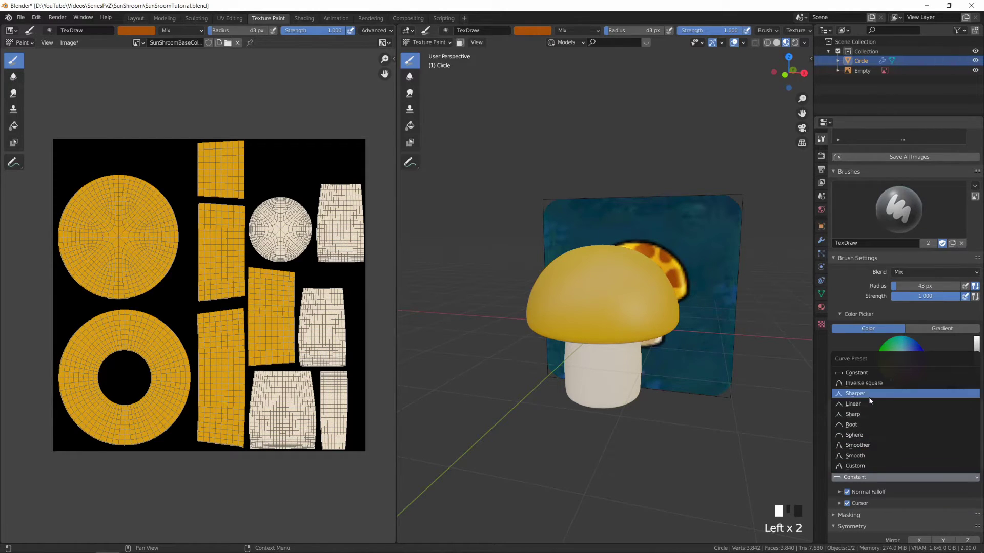
{"action": "left_click", "coordinate": [865, 466]}
{"action": "middle_click_drag", "start_coordinate": [579, 303], "coordinate": [612, 310]}
{"action": "left_click_drag", "start_coordinate": [612, 310], "coordinate": [625, 295]}
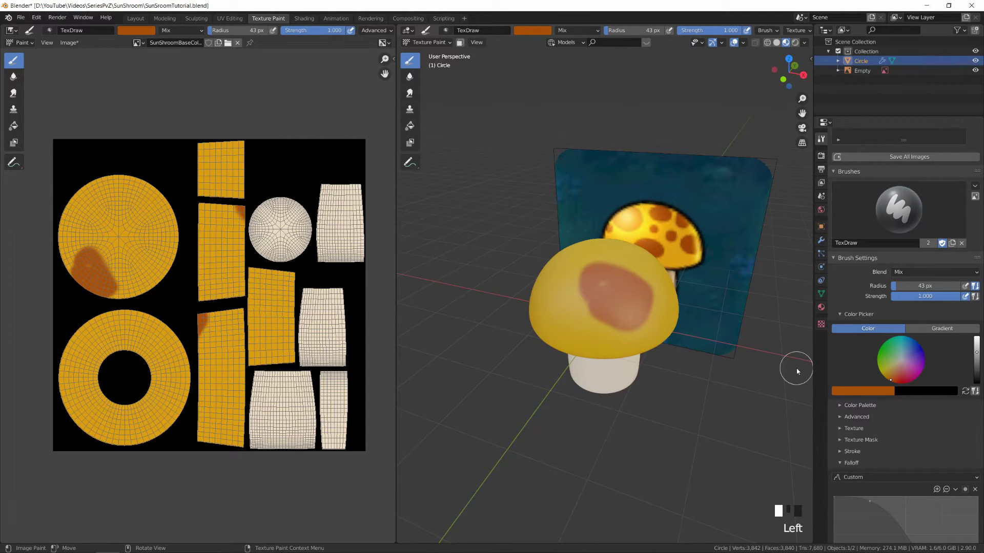
{"action": "left_click", "coordinate": [856, 477]}
{"action": "left_click", "coordinate": [861, 374]}
{"action": "key", "text": "ctrl+z"}
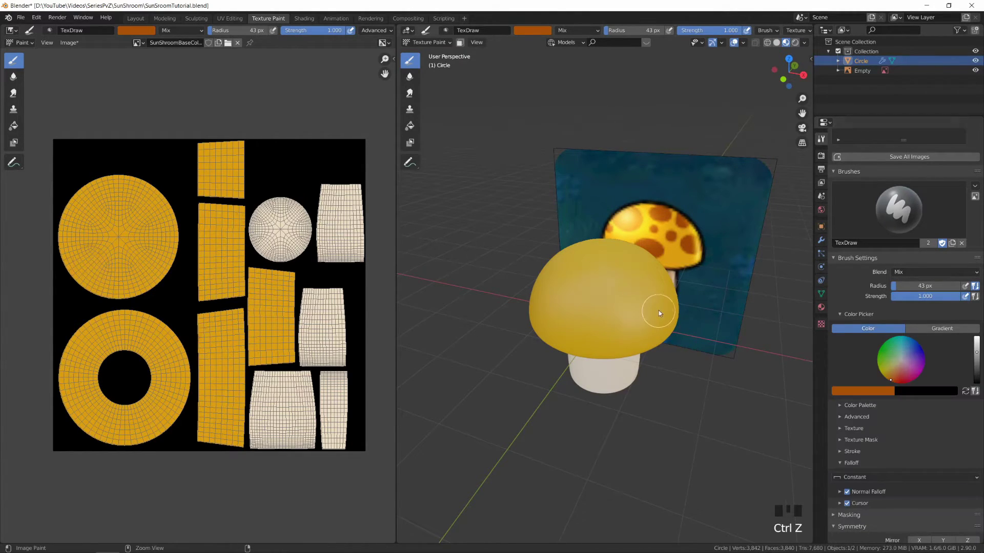
Try a single orange-brown dab on the front of the cap and undo it
{"action": "left_click", "coordinate": [604, 304]}
{"action": "scroll", "coordinate": [651, 366], "scroll_direction": "up", "scroll_amount": 4}
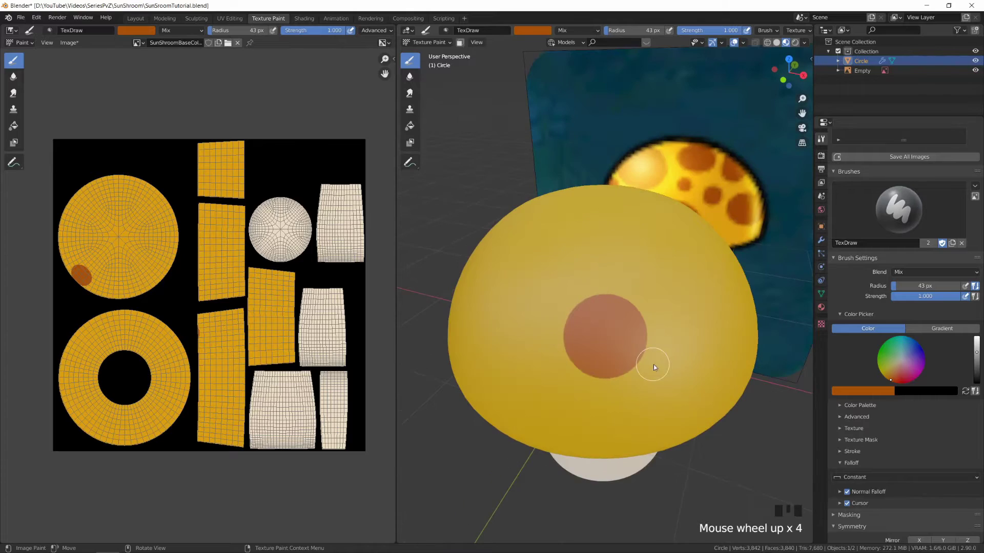
{"action": "key", "text": "ctrl+z"}
{"action": "scroll", "coordinate": [651, 344], "scroll_direction": "down", "scroll_amount": 8}
{"action": "middle_click_drag", "start_coordinate": [644, 337], "coordinate": [617, 302]}
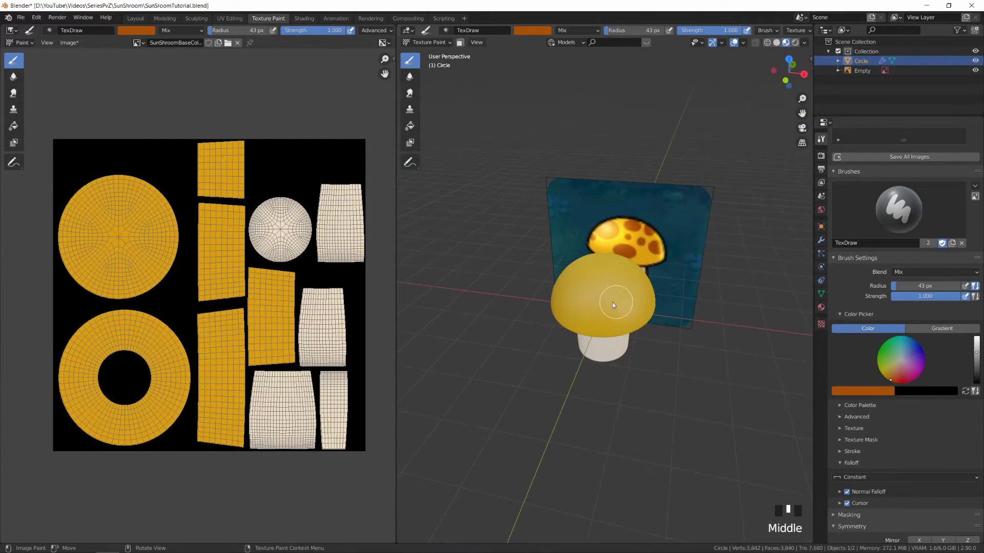
{"action": "scroll", "coordinate": [602, 316], "scroll_direction": "up", "scroll_amount": 4}
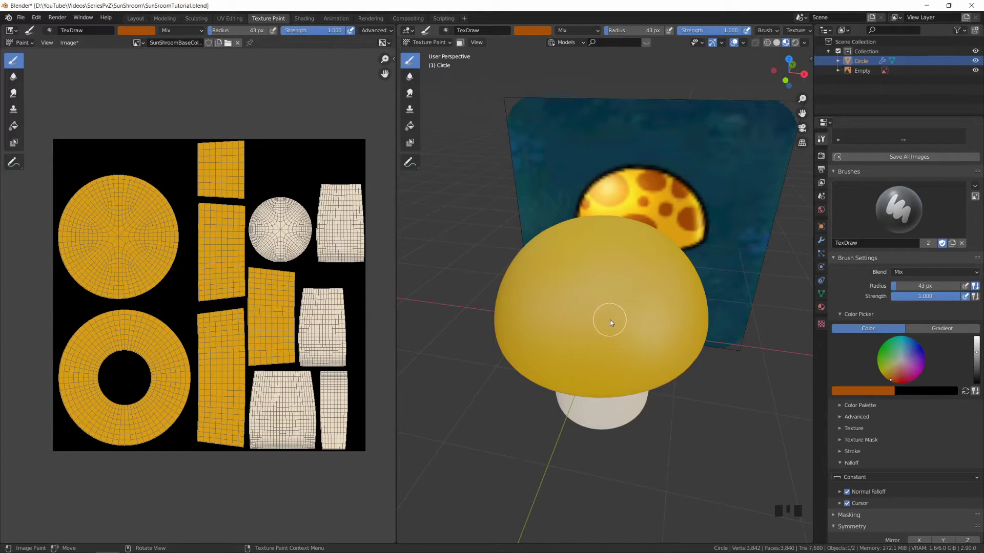
{"action": "middle_click_drag", "start_coordinate": [609, 323], "coordinate": [593, 307]}
Enlarge the brush radius to 366 px, try a stroke over the whole cap and undo it
{"action": "key", "text": "f"}
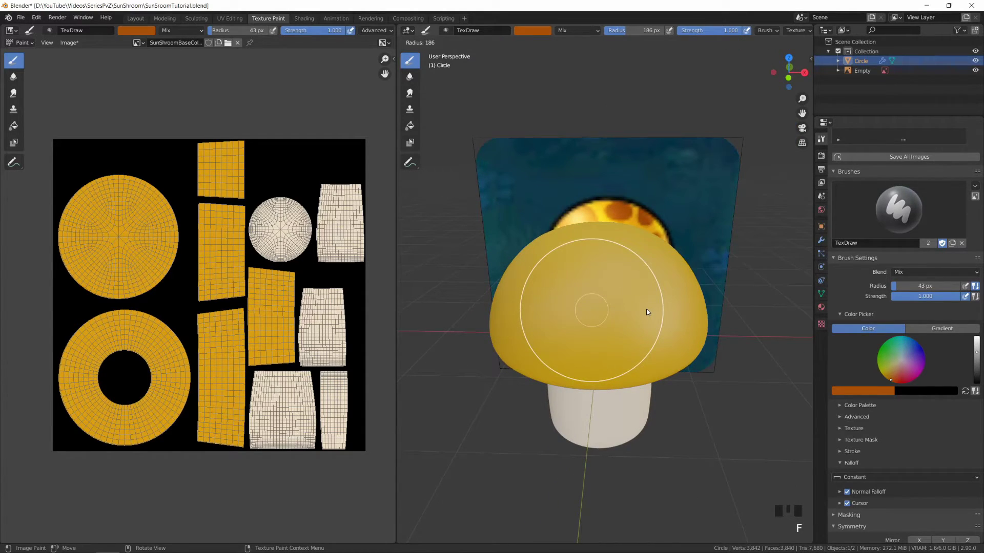
{"action": "left_click", "coordinate": [715, 305]}
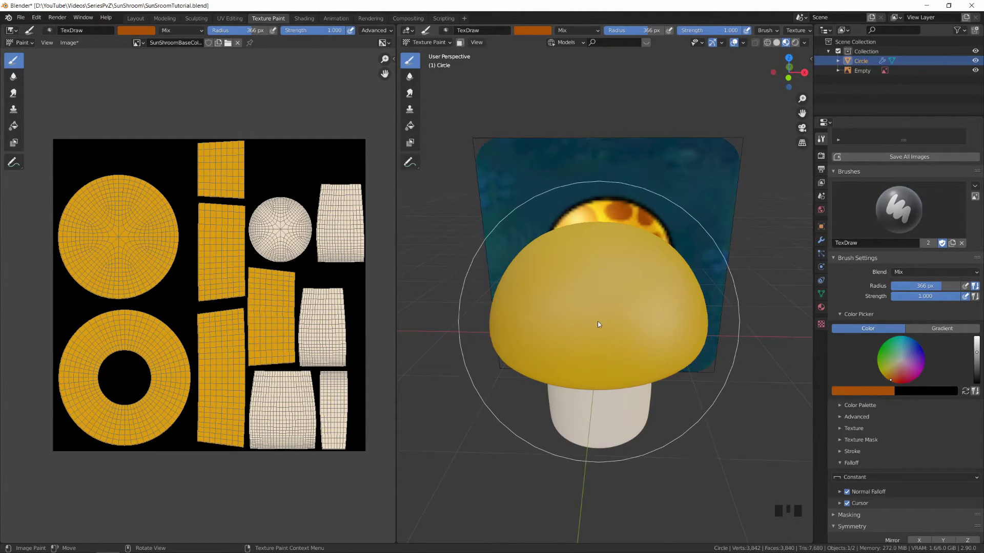
{"action": "left_click_drag", "start_coordinate": [595, 321], "coordinate": [626, 329]}
{"action": "key", "text": "ctrl+z"}
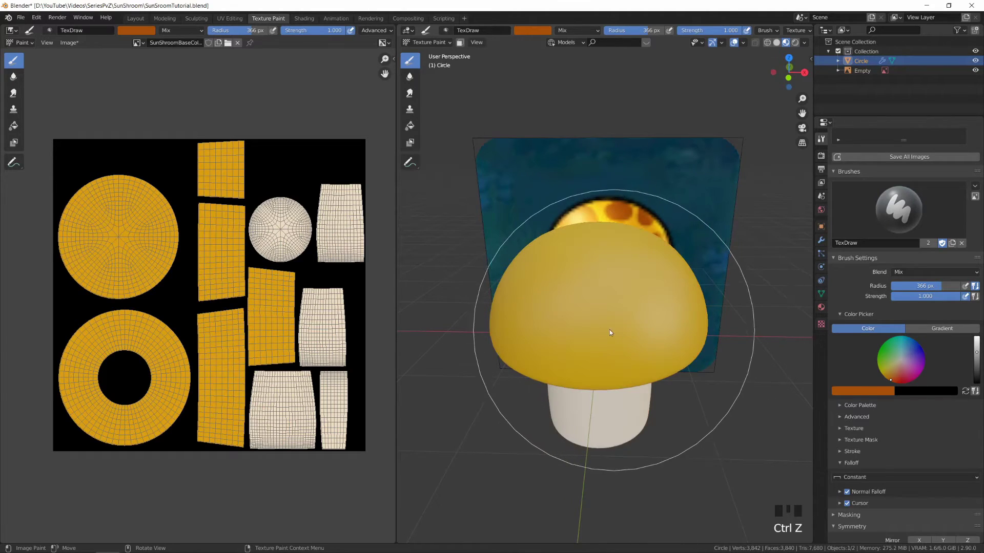
Reduce the brush radius to 66 px and start painting round orange-brown spots on the front of the cap
{"action": "key", "text": "f"}
{"action": "left_click", "coordinate": [584, 328]}
{"action": "key", "text": "f"}
{"action": "left_click", "coordinate": [564, 327]}
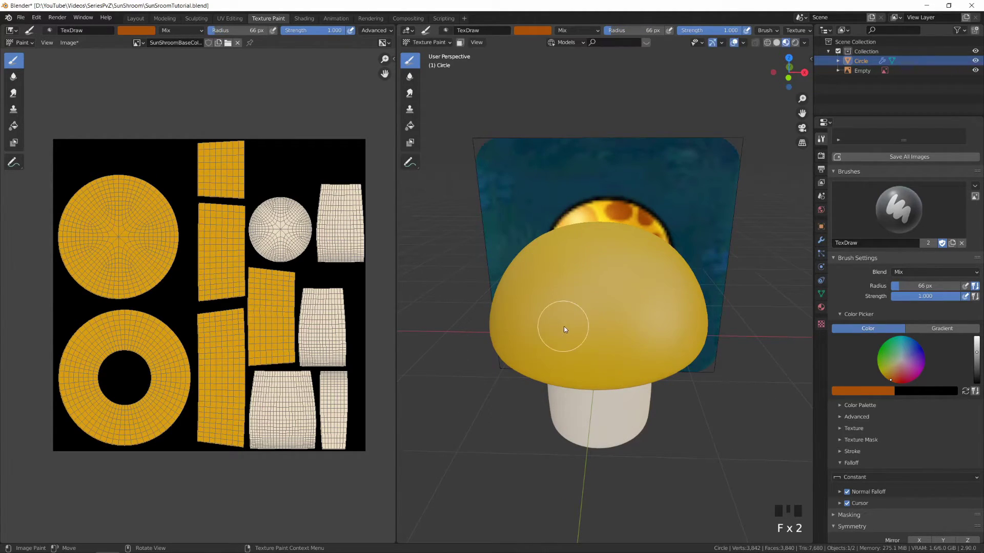
{"action": "left_click", "coordinate": [595, 352]}
{"action": "middle_click_drag", "start_coordinate": [595, 353], "coordinate": [597, 322]}
{"action": "scroll", "coordinate": [593, 352], "scroll_direction": "up", "scroll_amount": 3}
{"action": "scroll", "coordinate": [598, 322], "scroll_direction": "up", "scroll_amount": 2}
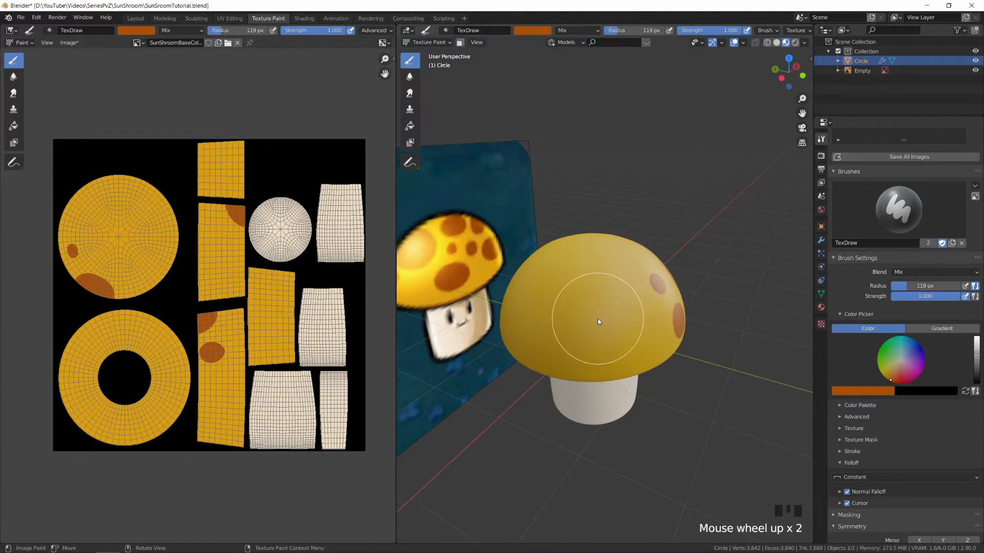
Paint more round orange-brown spots of varied sizes around the sides, back and top of the cap, and save the file
{"action": "left_click", "coordinate": [598, 322]}
{"action": "scroll", "coordinate": [668, 336], "scroll_direction": "down", "scroll_amount": 1}
{"action": "mouse_move", "coordinate": [668, 337]}
{"action": "middle_mouse_down"}
{"action": "mouse_move", "coordinate": [589, 318]}
{"action": "mouse_move", "coordinate": [540, 271]}
{"action": "mouse_move", "coordinate": [567, 322]}
{"action": "mouse_move", "coordinate": [637, 340]}
{"action": "mouse_move", "coordinate": [624, 325]}
{"action": "mouse_move", "coordinate": [638, 312]}
{"action": "mouse_move", "coordinate": [617, 311]}
{"action": "mouse_move", "coordinate": [638, 283]}
{"action": "mouse_move", "coordinate": [612, 318]}
{"action": "mouse_move", "coordinate": [635, 351]}
{"action": "mouse_move", "coordinate": [588, 329]}
{"action": "mouse_move", "coordinate": [648, 355]}
{"action": "mouse_move", "coordinate": [658, 333]}
{"action": "middle_mouse_up"}
{"action": "left_click", "coordinate": [540, 269]}
{"action": "left_click", "coordinate": [605, 339]}
{"action": "scroll", "coordinate": [617, 311], "scroll_direction": "up", "scroll_amount": 2}
{"action": "scroll", "coordinate": [626, 325], "scroll_direction": "down", "scroll_amount": 3}
{"action": "left_click", "coordinate": [624, 343]}
{"action": "scroll", "coordinate": [649, 355], "scroll_direction": "down", "scroll_amount": 5}
{"action": "scroll", "coordinate": [639, 367], "scroll_direction": "down", "scroll_amount": 3}
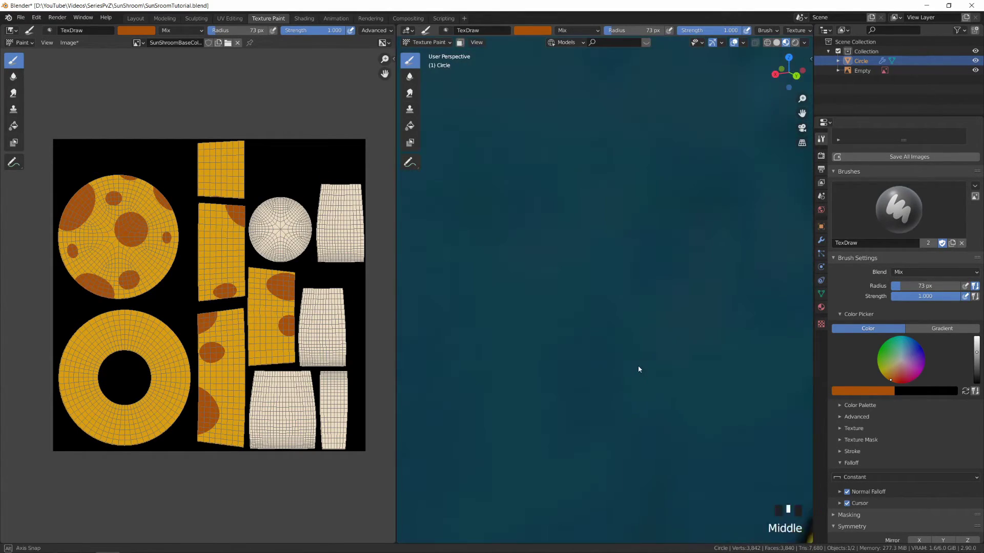
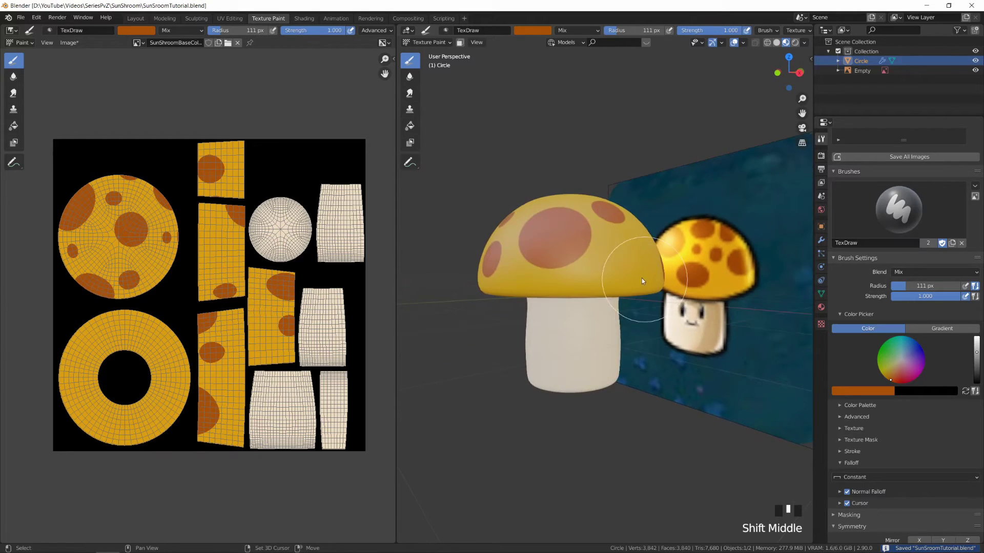
{"action": "key", "text": "ctrl+s"}
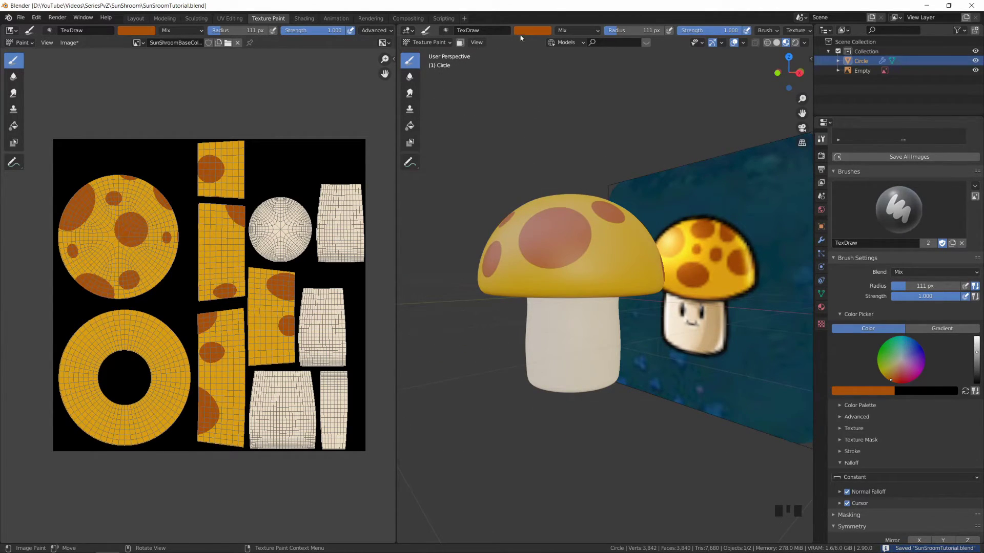
Sample the paint color from the reference's eye and darken it to pure black with value 0
{"action": "key", "text": "e"}
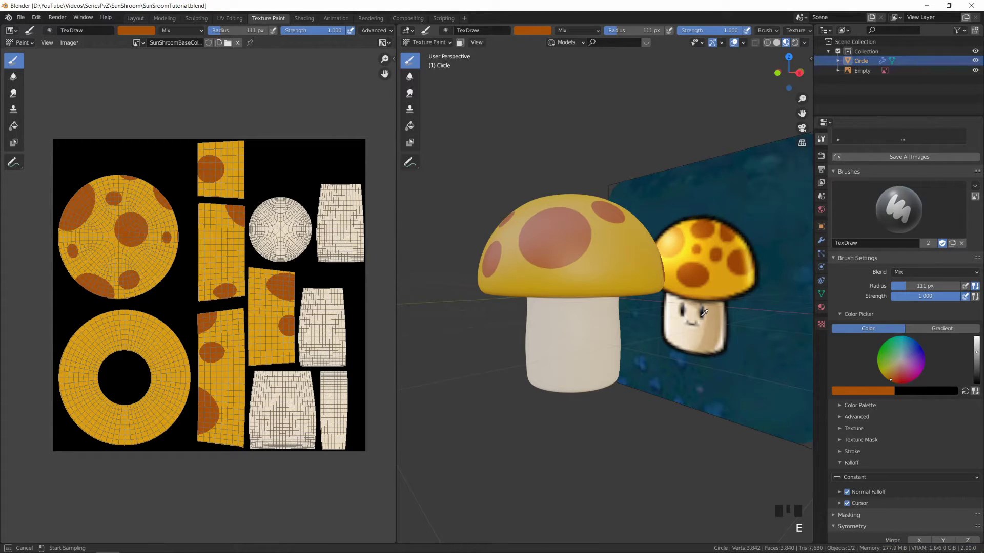
{"action": "left_click", "coordinate": [706, 311]}
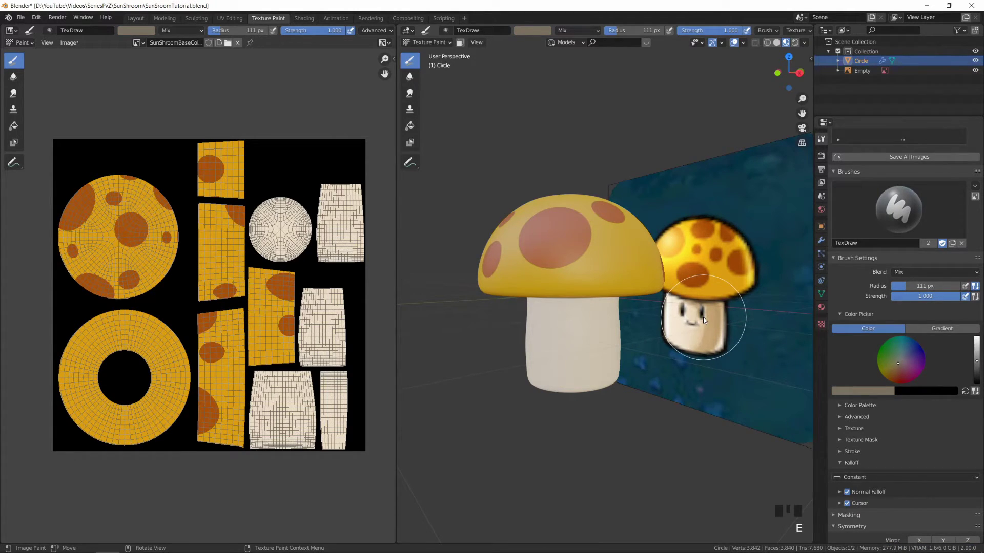
{"action": "left_click", "coordinate": [547, 31]}
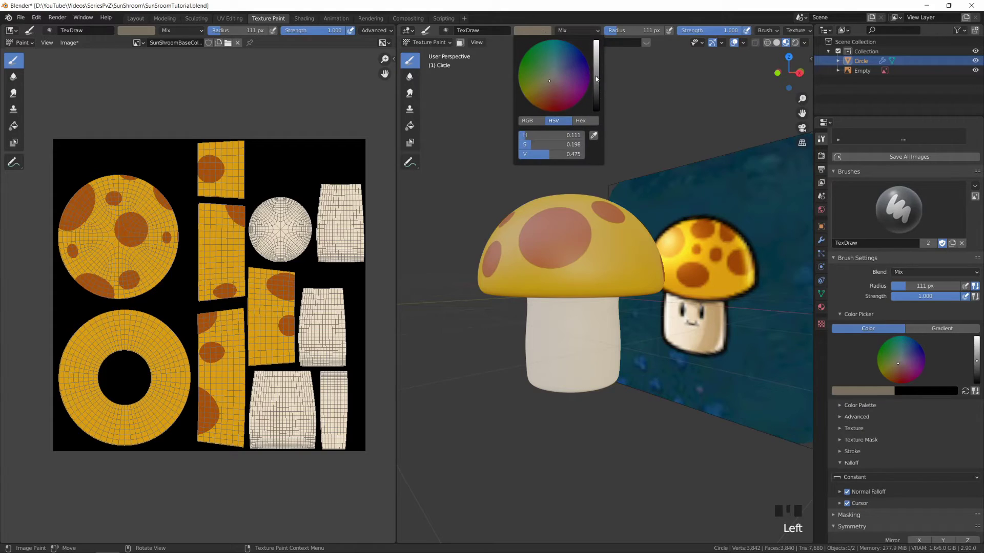
{"action": "left_click_drag", "start_coordinate": [597, 81], "coordinate": [598, 141]}
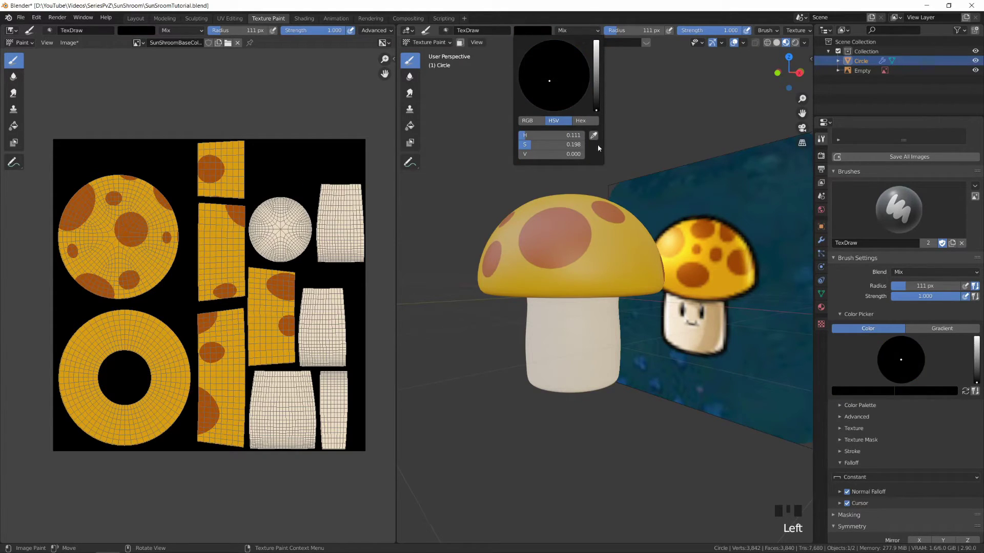
Reduce the brush radius to 32 px, try a vertical black stroke on the stem and undo it
{"action": "middle_click_drag", "start_coordinate": [571, 282], "coordinate": [592, 310]}
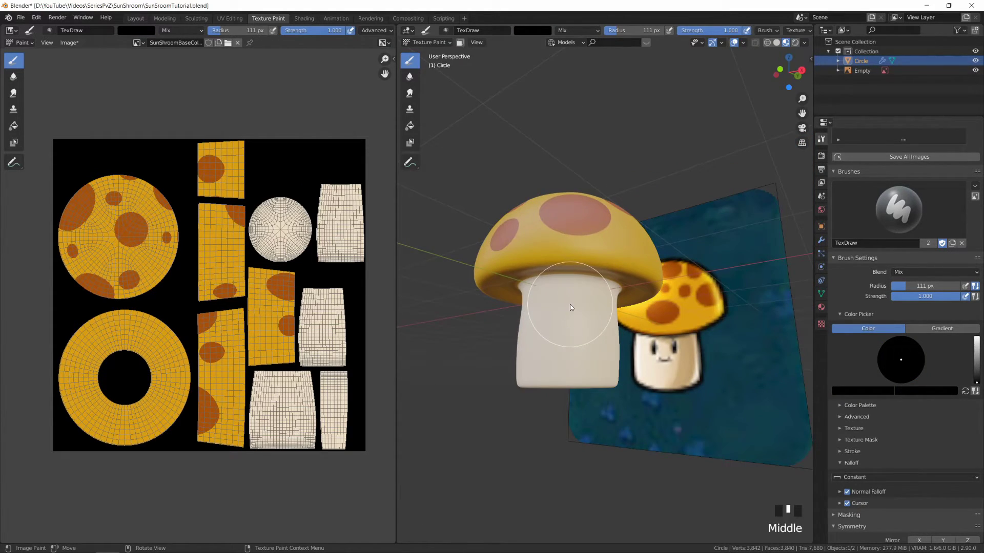
{"action": "key", "text": "f"}
{"action": "left_click", "coordinate": [532, 311]}
{"action": "left_click_drag", "start_coordinate": [564, 295], "coordinate": [563, 372]}
{"action": "mouse_move", "coordinate": [563, 372]}
{"action": "middle_mouse_down"}
{"action": "mouse_move", "coordinate": [635, 377]}
{"action": "mouse_move", "coordinate": [588, 358]}
{"action": "middle_mouse_up"}
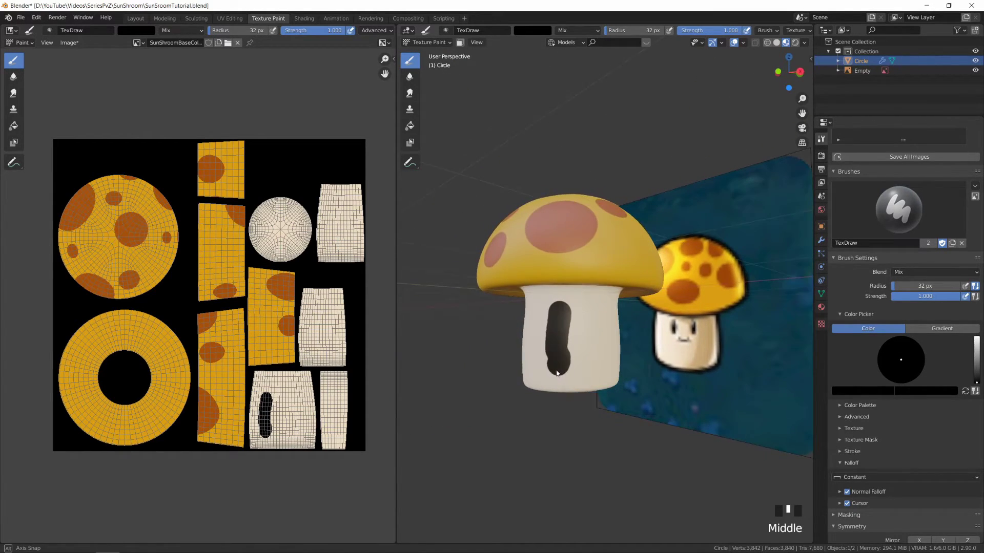
{"action": "key", "text": "ctrl+z"}
Turn on X mirror symmetry, then try a mirrored vertical black stroke on the stem and undo it
{"action": "scroll", "coordinate": [939, 485], "scroll_direction": "down", "scroll_amount": 6}
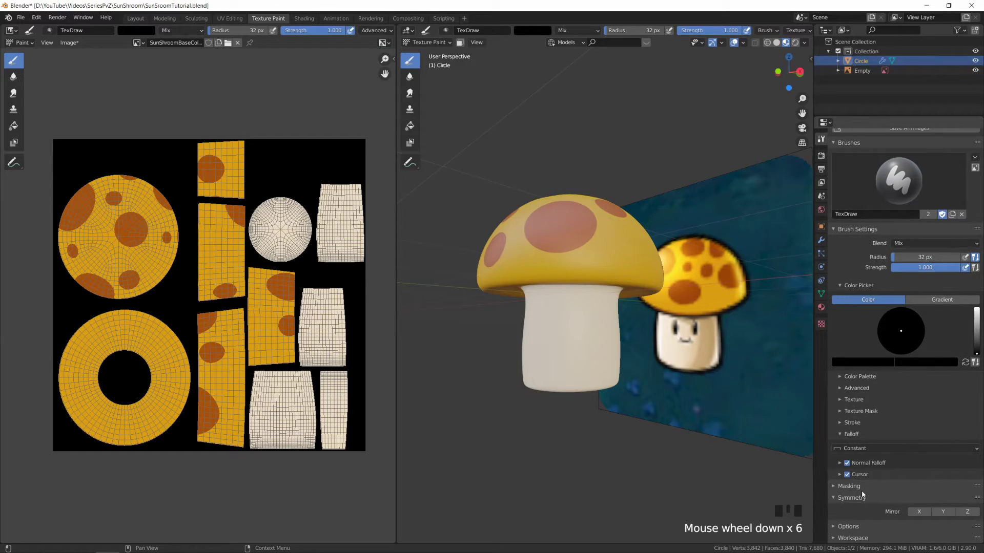
{"action": "middle_click_drag", "start_coordinate": [666, 394], "coordinate": [692, 405]}
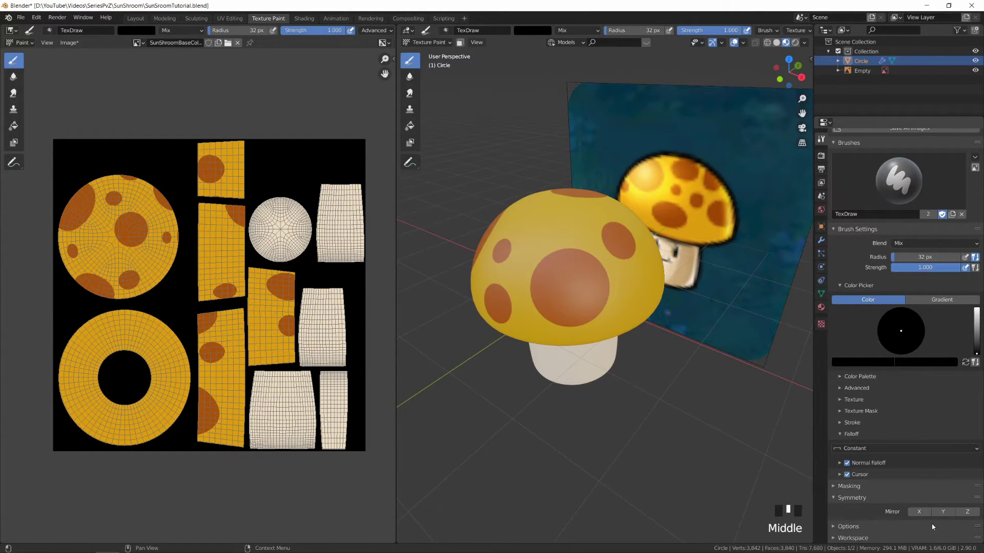
{"action": "left_click", "coordinate": [919, 512]}
{"action": "middle_click_drag", "start_coordinate": [692, 330], "coordinate": [716, 347]}
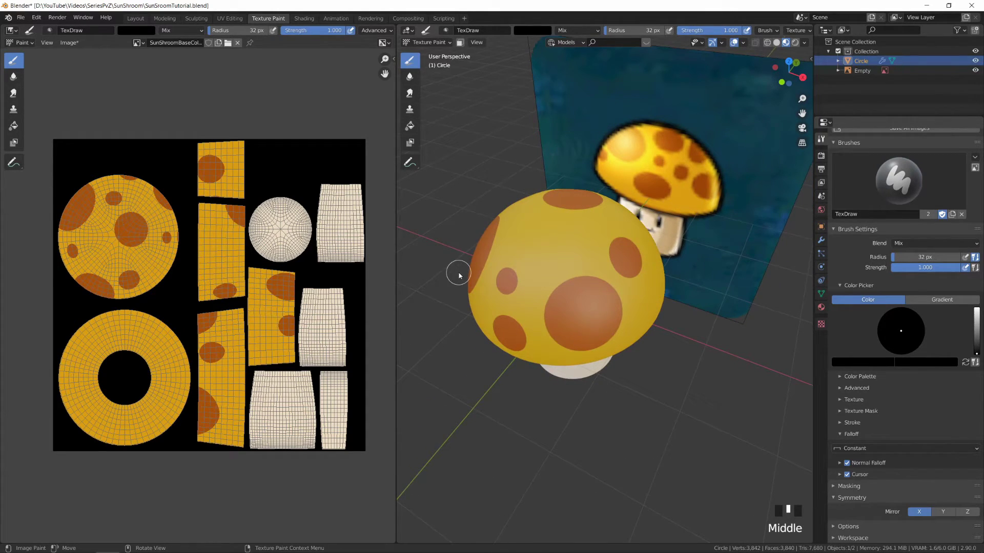
{"action": "middle_click_drag", "start_coordinate": [589, 359], "coordinate": [605, 298]}
{"action": "left_click_drag", "start_coordinate": [577, 316], "coordinate": [576, 389]}
{"action": "key", "text": "ctrl+z"}
{"action": "middle_click_drag", "start_coordinate": [656, 379], "coordinate": [687, 399]}
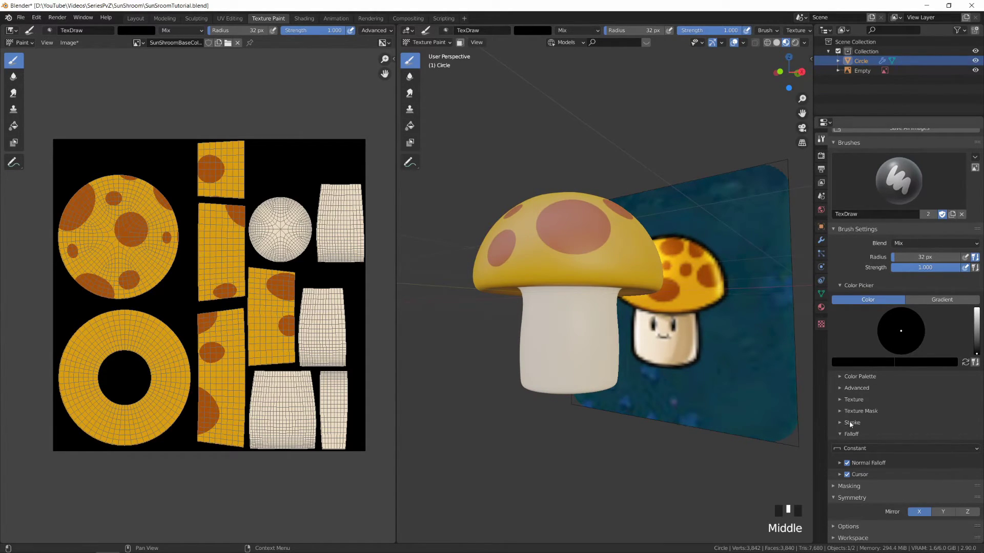
Change the brush's stroke method from Dots to Line, undoing the test strokes made on the stem with each method
{"action": "left_click", "coordinate": [850, 423]}
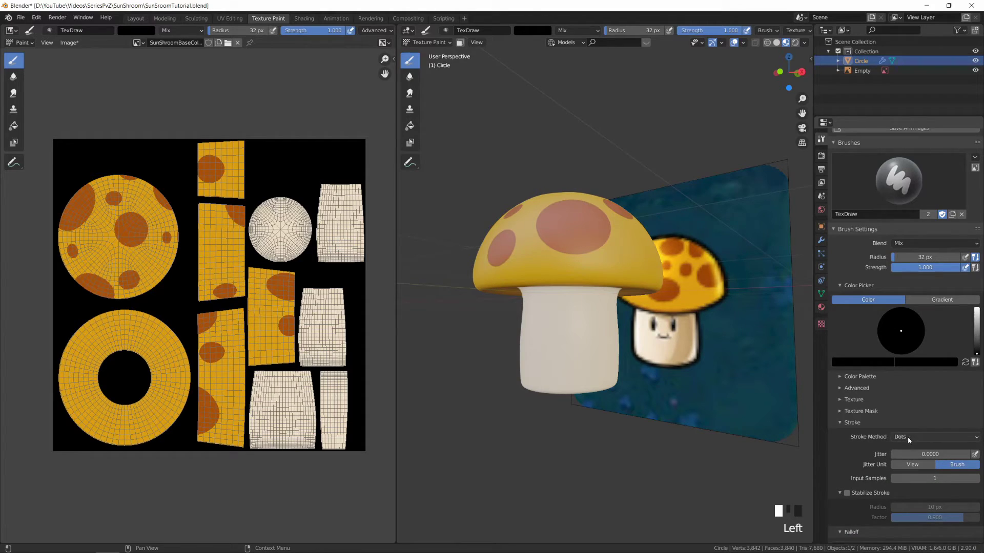
{"action": "mouse_move", "coordinate": [558, 371]}
{"action": "left_mouse_down"}
{"action": "mouse_move", "coordinate": [553, 352]}
{"action": "mouse_move", "coordinate": [603, 331]}
{"action": "mouse_move", "coordinate": [575, 300]}
{"action": "mouse_move", "coordinate": [548, 328]}
{"action": "left_mouse_up"}
{"action": "key", "text": "ctrl+z"}
{"action": "left_click", "coordinate": [918, 436]}
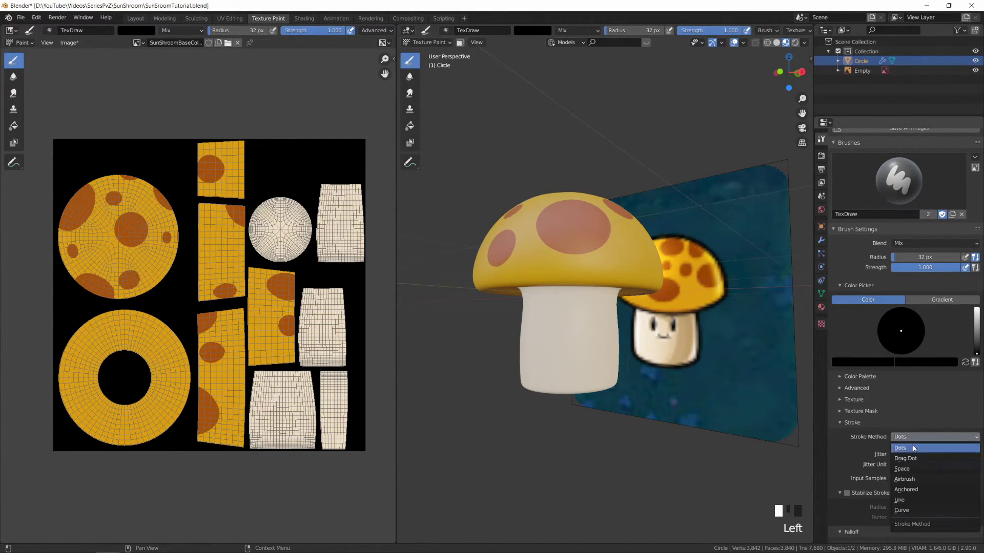
{"action": "left_click", "coordinate": [909, 501]}
{"action": "mouse_move", "coordinate": [554, 376]}
{"action": "left_mouse_down"}
{"action": "mouse_move", "coordinate": [584, 322]}
{"action": "mouse_move", "coordinate": [630, 274]}
{"action": "mouse_move", "coordinate": [579, 225]}
{"action": "left_mouse_up"}
{"action": "key", "text": "ctrl+z"}
Switch to the front view with wireframe shading and frame the reference's face
{"action": "mouse_move", "coordinate": [578, 223]}
{"action": "middle_mouse_down"}
{"action": "mouse_move", "coordinate": [667, 353]}
{"action": "mouse_move", "coordinate": [654, 358]}
{"action": "middle_mouse_up"}
{"action": "key", "text": "KP_1"}
{"action": "scroll", "coordinate": [629, 353], "scroll_direction": "up", "scroll_amount": 4}
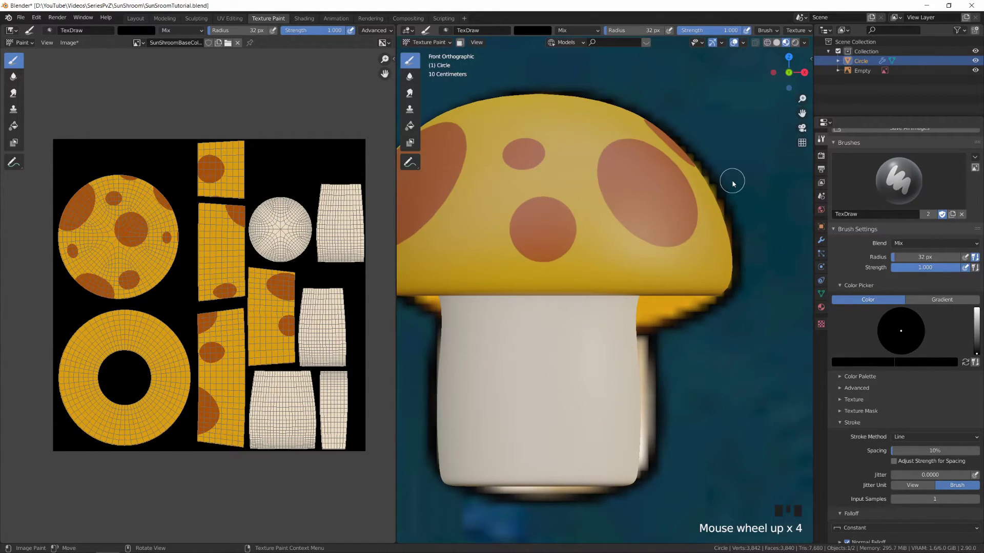
{"action": "left_click", "coordinate": [766, 44]}
{"action": "middle_click_drag", "start_coordinate": [589, 395], "coordinate": [590, 367], "text": "shift"}
{"action": "scroll", "coordinate": [599, 307], "scroll_direction": "up", "scroll_amount": 4}
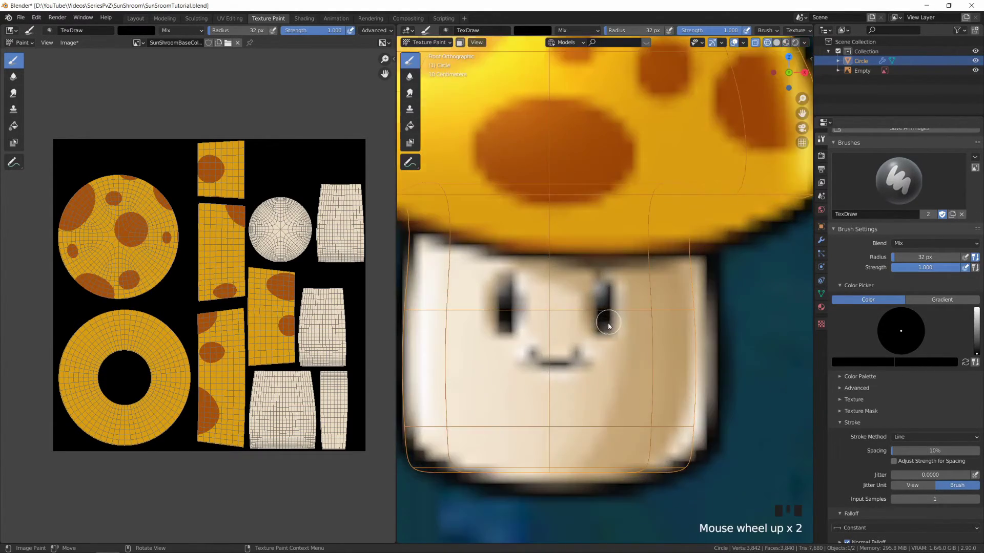
Set the brush radius to 48 px, paint a mirrored vertical black line over the reference's eye, and check it in shaded view
{"action": "key", "text": "f"}
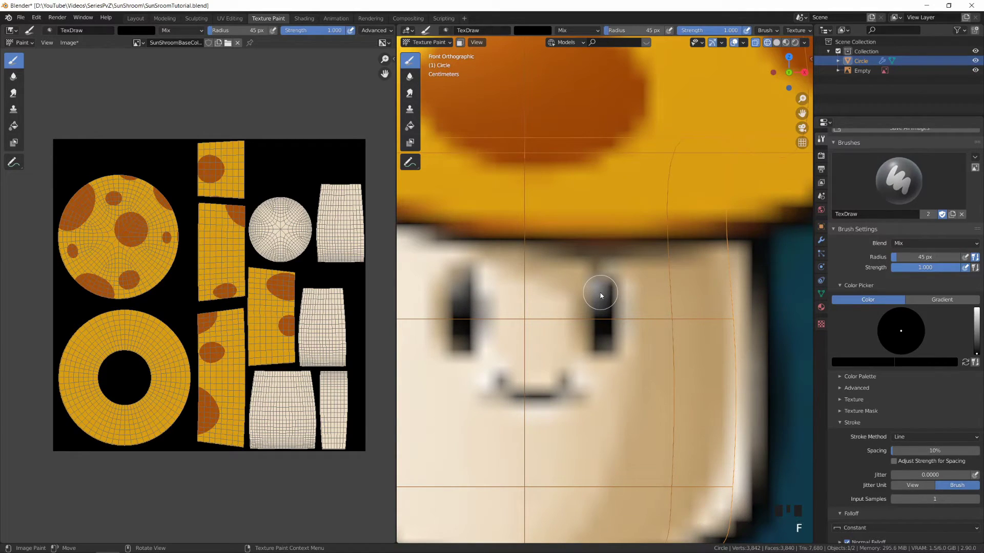
{"action": "key", "text": "f"}
{"action": "left_click", "coordinate": [601, 289]}
{"action": "left_click_drag", "start_coordinate": [601, 290], "coordinate": [603, 344]}
{"action": "key", "text": "z"}
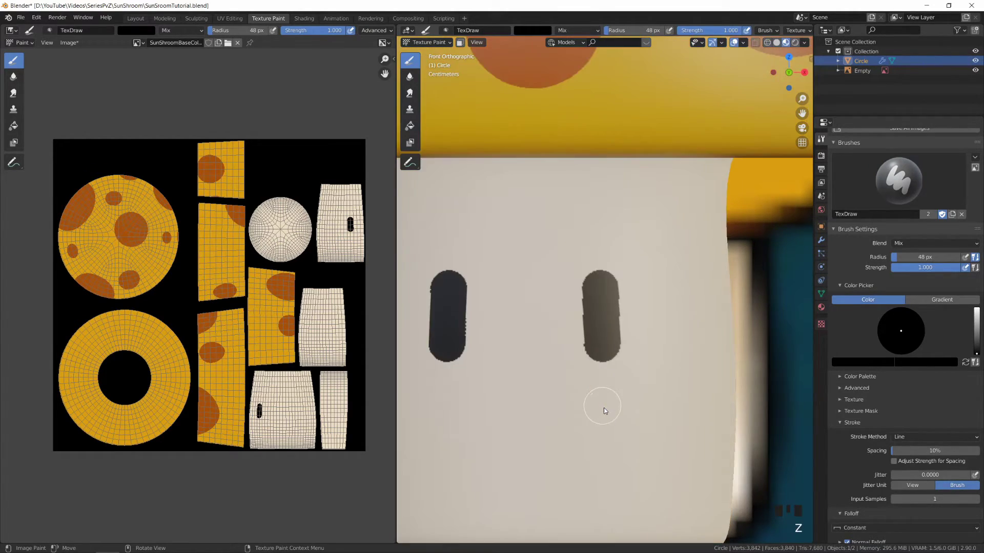
{"action": "scroll", "coordinate": [604, 408], "scroll_direction": "down", "scroll_amount": 5}
{"action": "scroll", "coordinate": [604, 406], "scroll_direction": "up", "scroll_amount": 4}
In wireframe, set the brush radius to 29 px, paint a horizontal black mouth line over the reference's smile, and return to shaded view
{"action": "key", "text": "z"}
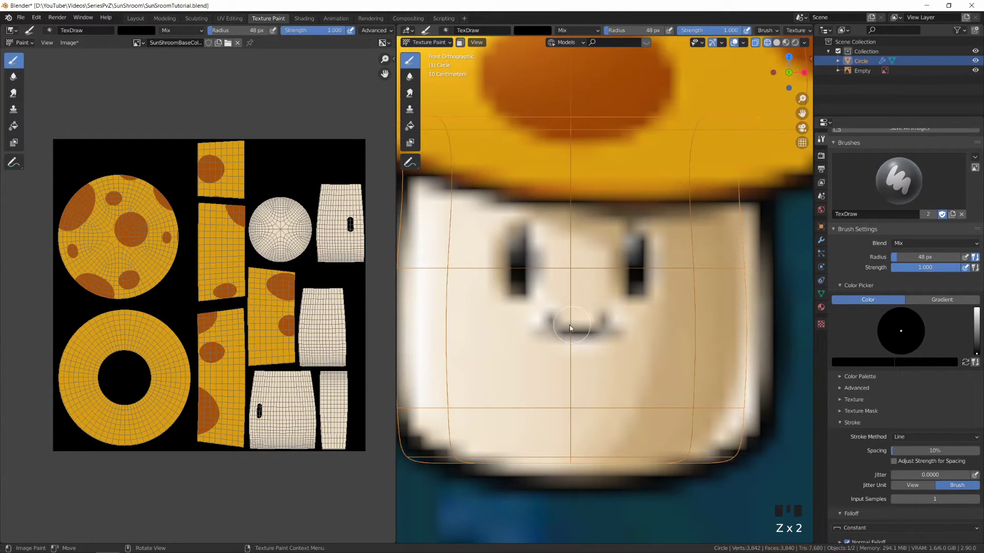
{"action": "scroll", "coordinate": [564, 328], "scroll_direction": "up", "scroll_amount": 2}
{"action": "middle_click_drag", "start_coordinate": [579, 353], "coordinate": [599, 331], "text": "shift"}
{"action": "key", "text": "f"}
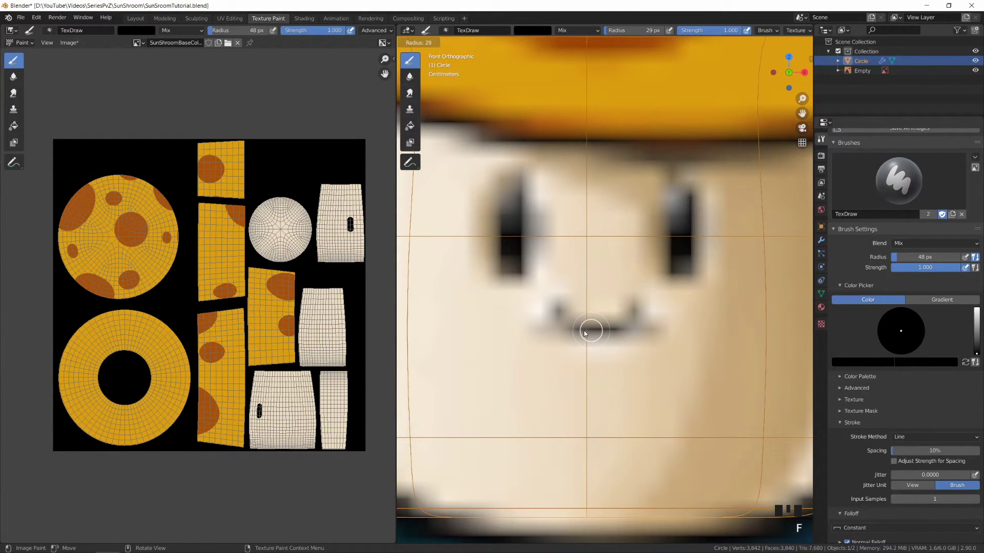
{"action": "left_click", "coordinate": [584, 333]}
{"action": "left_click_drag", "start_coordinate": [584, 332], "coordinate": [641, 332]}
{"action": "key", "text": "z"}
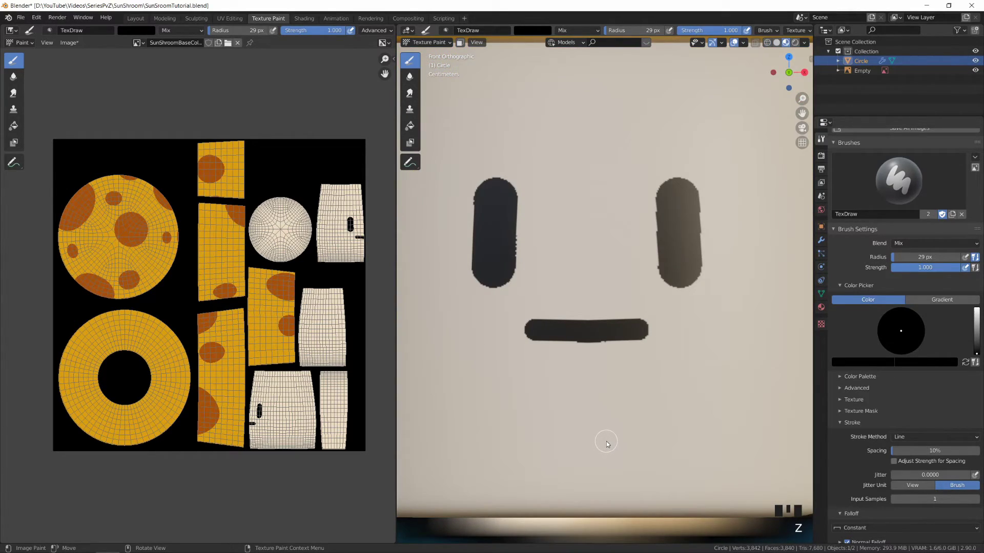
Compare the painted face with the reference in wireframe, return to shaded view and save the file
{"action": "key", "text": "z"}
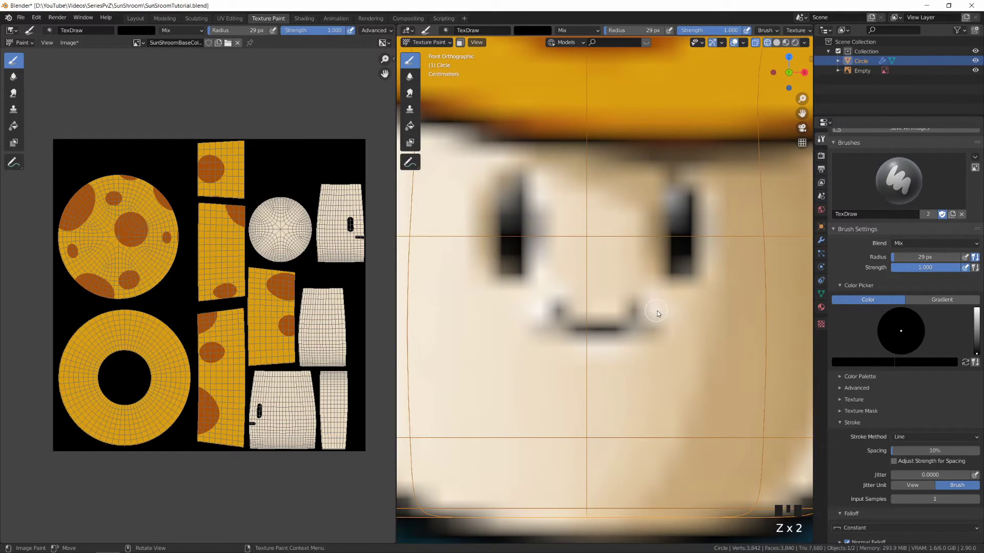
{"action": "key", "text": "z"}
{"action": "scroll", "coordinate": [639, 374], "scroll_direction": "down", "scroll_amount": 3}
{"action": "mouse_move", "coordinate": [639, 373]}
{"action": "middle_mouse_down"}
{"action": "mouse_move", "coordinate": [607, 364]}
{"action": "mouse_move", "coordinate": [626, 378]}
{"action": "middle_mouse_up"}
{"action": "key", "text": "Tab"}
{"action": "key", "text": "Tab"}
{"action": "key", "text": "ctrl+s"}
{"action": "middle_click_drag", "start_coordinate": [586, 279], "coordinate": [564, 293]}
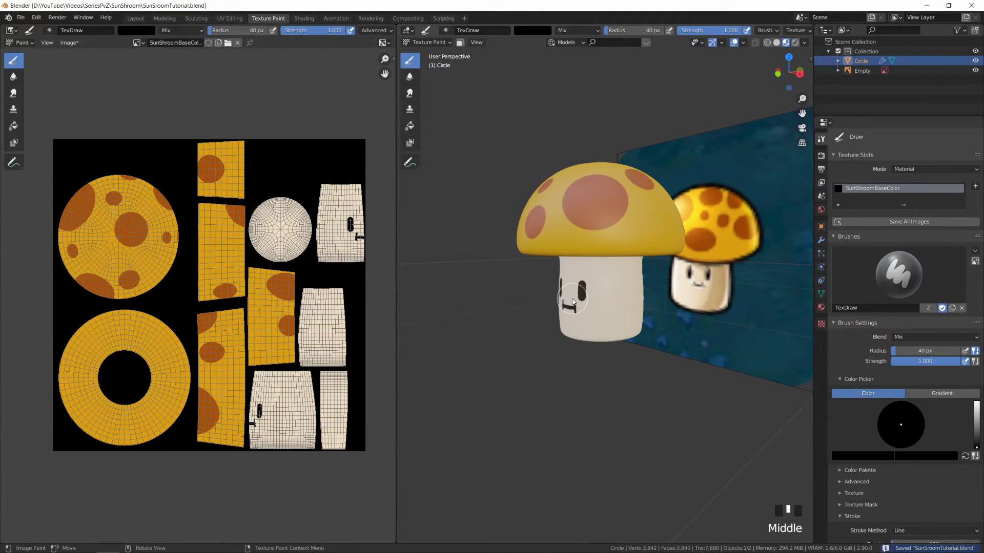
In the Shading workspace, set the SunShroom material's Roughness to 0.3 and Specular to 0.7
{"action": "key", "text": "ctrl+Page_Down"}
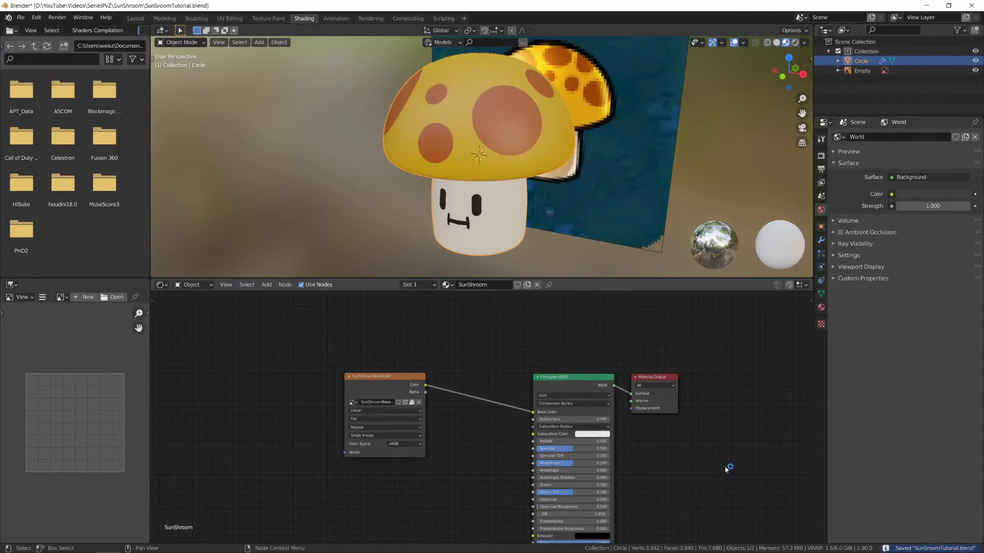
{"action": "scroll", "coordinate": [733, 470], "scroll_direction": "up", "scroll_amount": 3}
{"action": "middle_click_drag", "start_coordinate": [652, 384], "coordinate": [630, 468]}
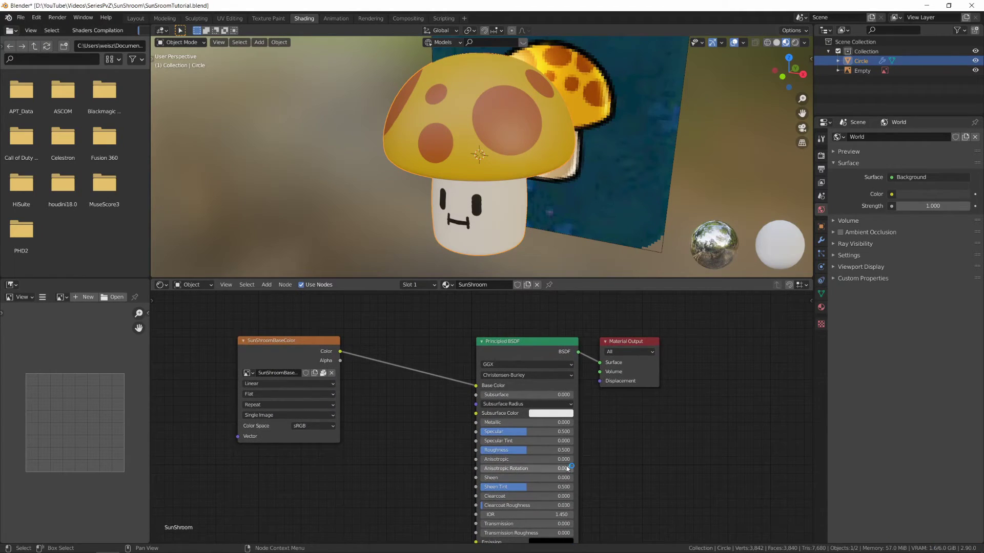
{"action": "left_click", "coordinate": [557, 450]}
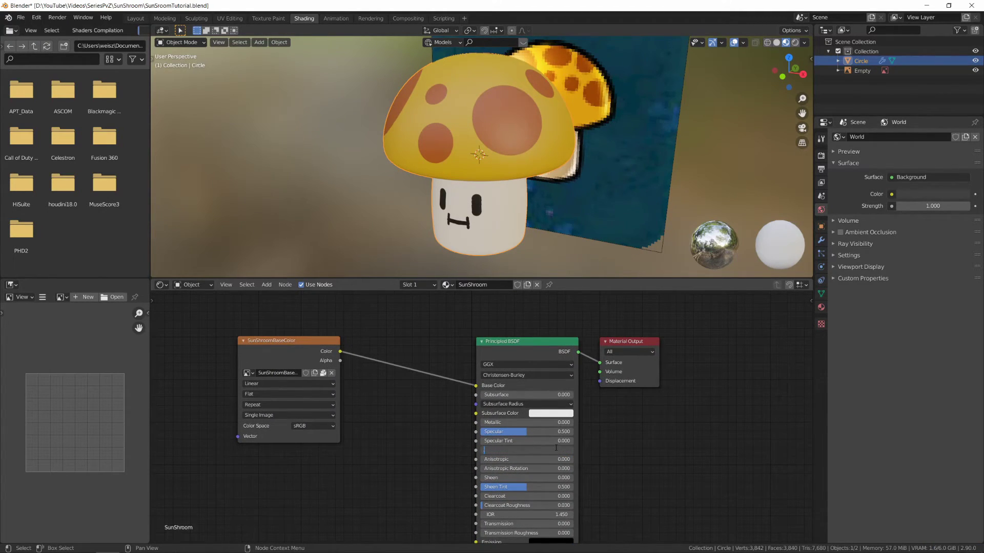
{"action": "type", "text": "0.3"}
{"action": "key", "text": "Return"}
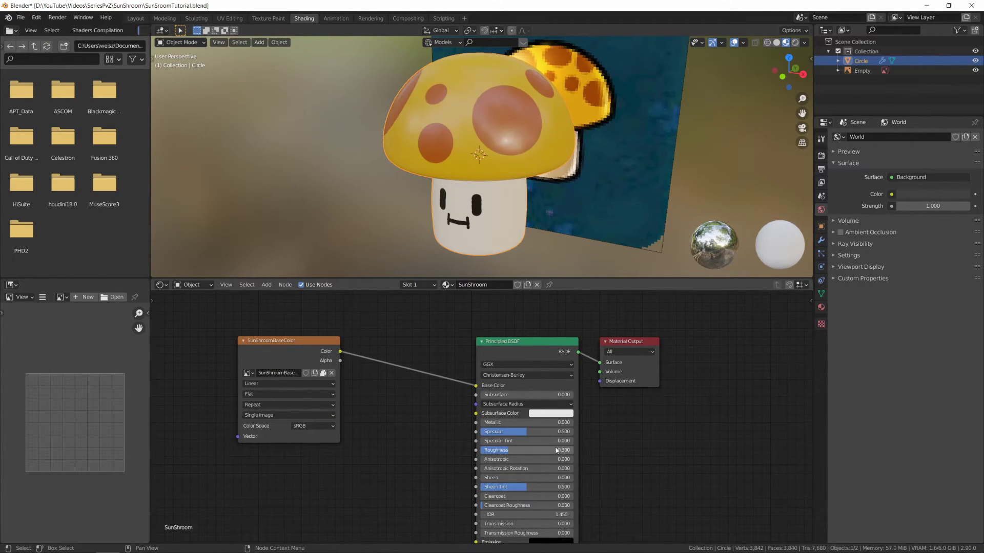
{"action": "left_click", "coordinate": [532, 431]}
{"action": "type", "text": "0.7"}
{"action": "key", "text": "Return"}
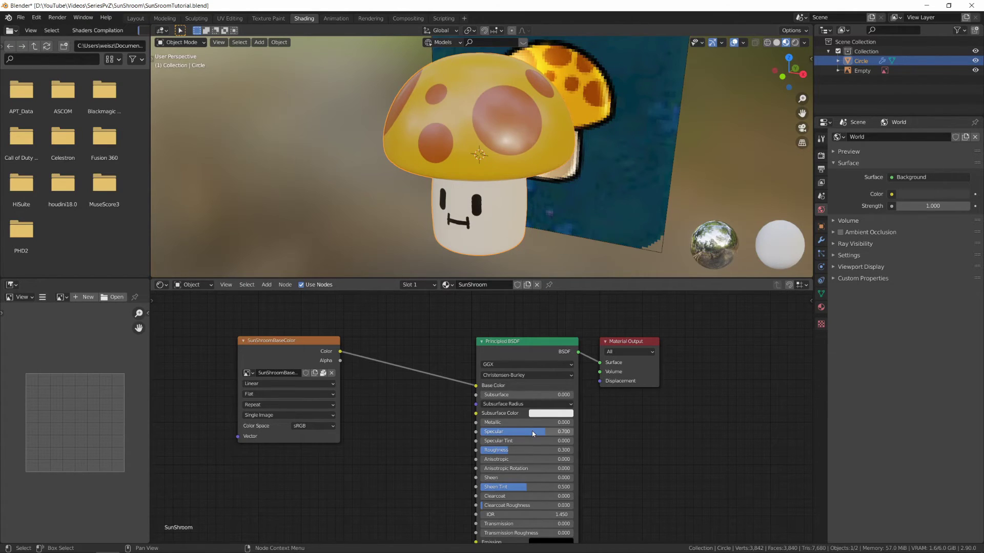
Try a Specular of 1 and a different Roughness on the material, then restore Roughness to 0.3 and Specular to 0.7
{"action": "left_click", "coordinate": [533, 431]}
{"action": "type", "text": "1"}
{"action": "key", "text": "Return"}
{"action": "left_click_drag", "start_coordinate": [533, 449], "coordinate": [515, 450]}
{"action": "left_click", "coordinate": [515, 449]}
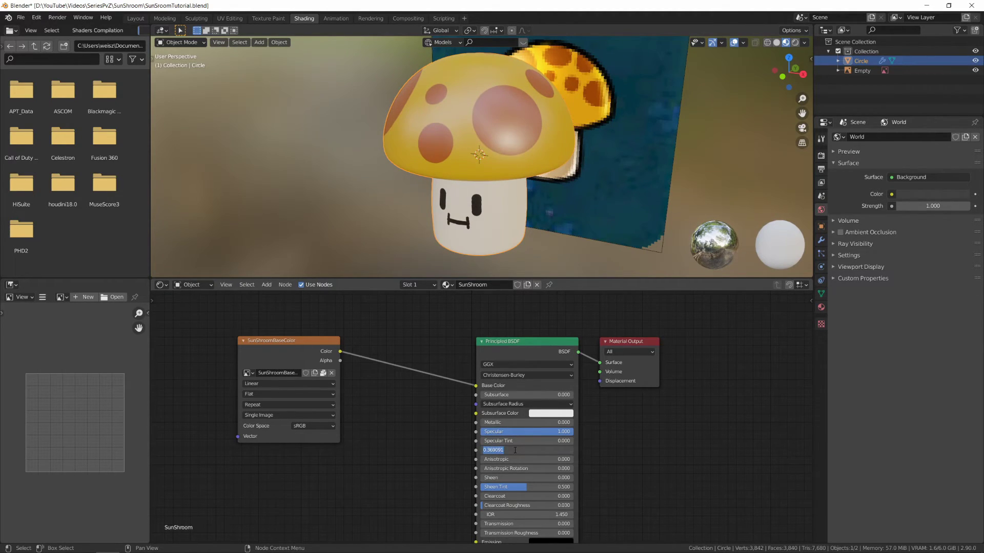
{"action": "type", "text": "0.3"}
{"action": "key", "text": "Return"}
{"action": "left_click", "coordinate": [535, 431]}
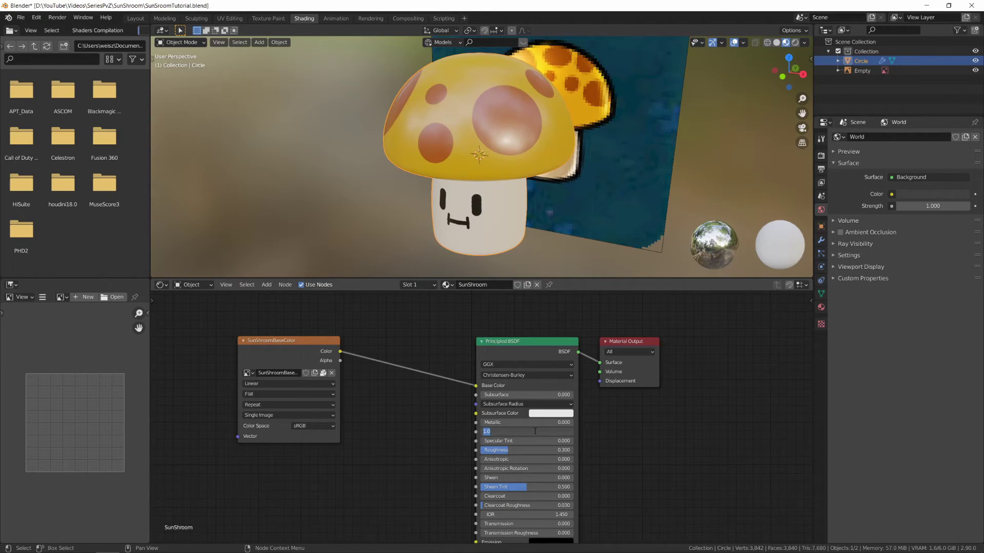
{"action": "type", "text": "0.7"}
{"action": "key", "text": "Return"}
Save the file and show the mushroom in the Layout workspace with material preview shading
{"action": "key", "text": "ctrl+s"}
{"action": "middle_click_drag", "start_coordinate": [461, 221], "coordinate": [428, 225]}
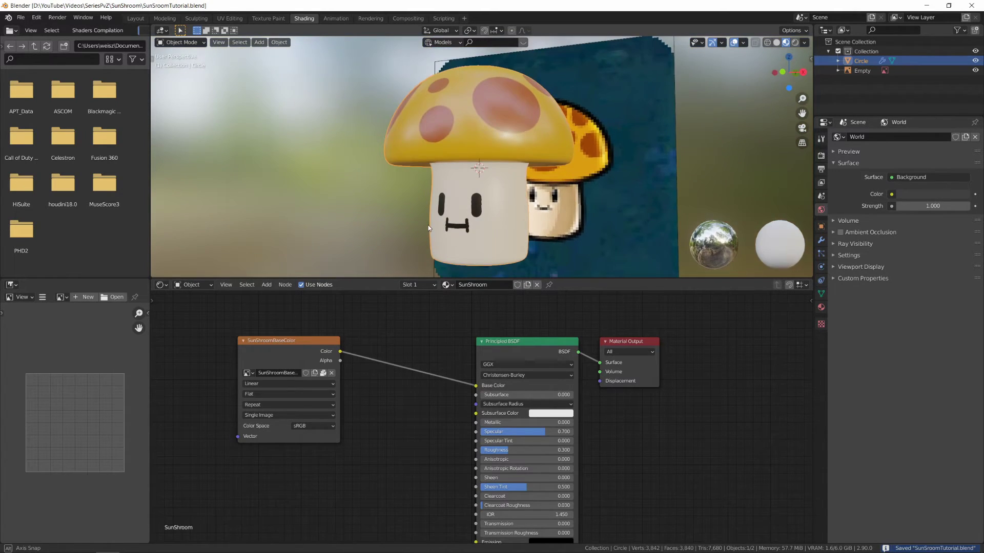
{"action": "middle_click_drag", "start_coordinate": [623, 236], "coordinate": [499, 244]}
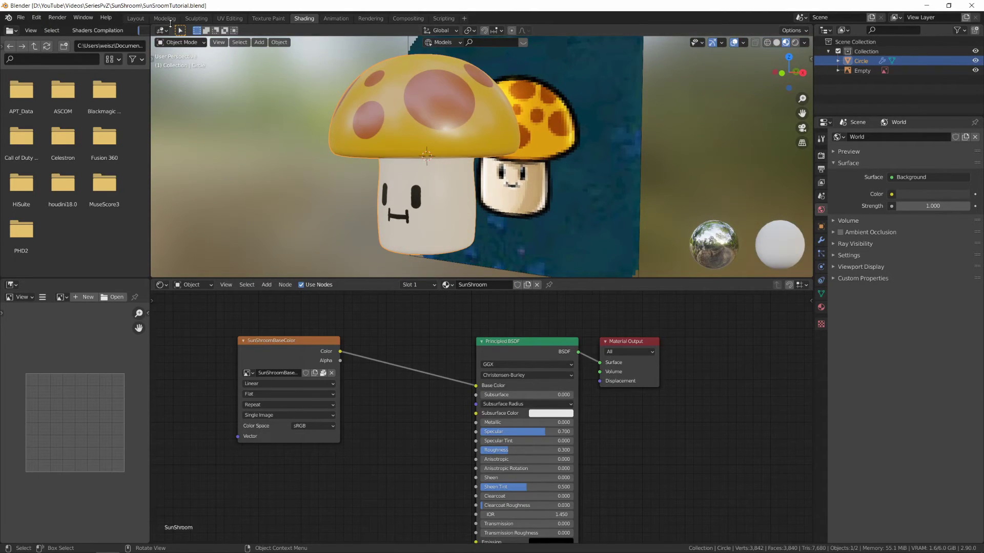
{"action": "left_click", "coordinate": [136, 18]}
{"action": "scroll", "coordinate": [353, 371], "scroll_direction": "down", "scroll_amount": 3}
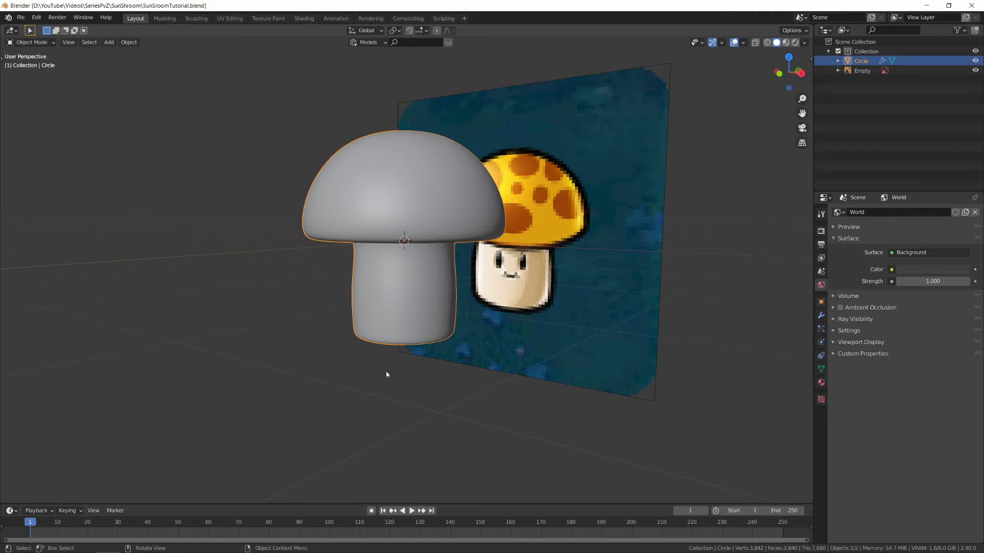
{"action": "key", "text": "ctrl+s"}
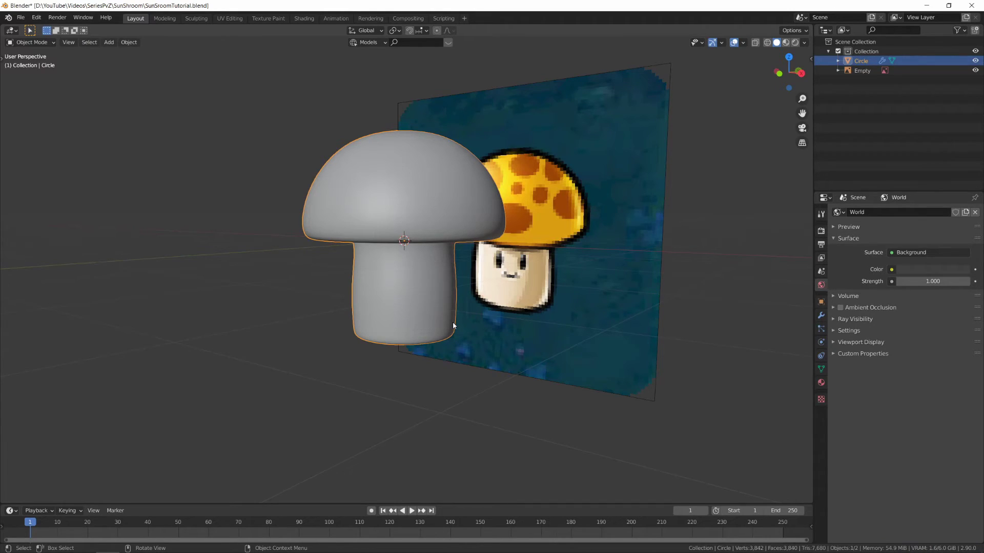
{"action": "key", "text": "z"}
{"action": "key", "text": "2"}
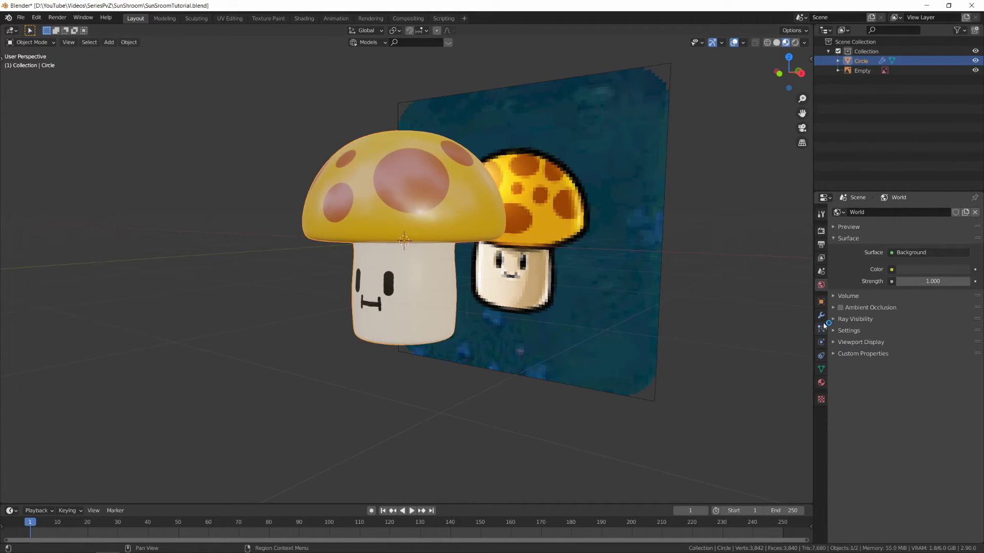
Apply the mushroom's scale
{"action": "left_click", "coordinate": [822, 314]}
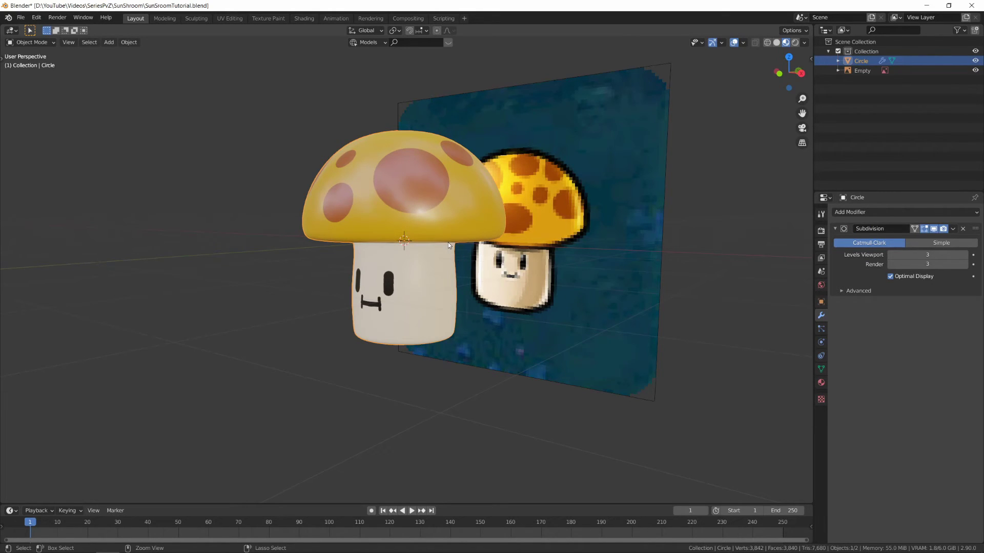
{"action": "key", "text": "ctrl+a"}
{"action": "left_click", "coordinate": [423, 264]}
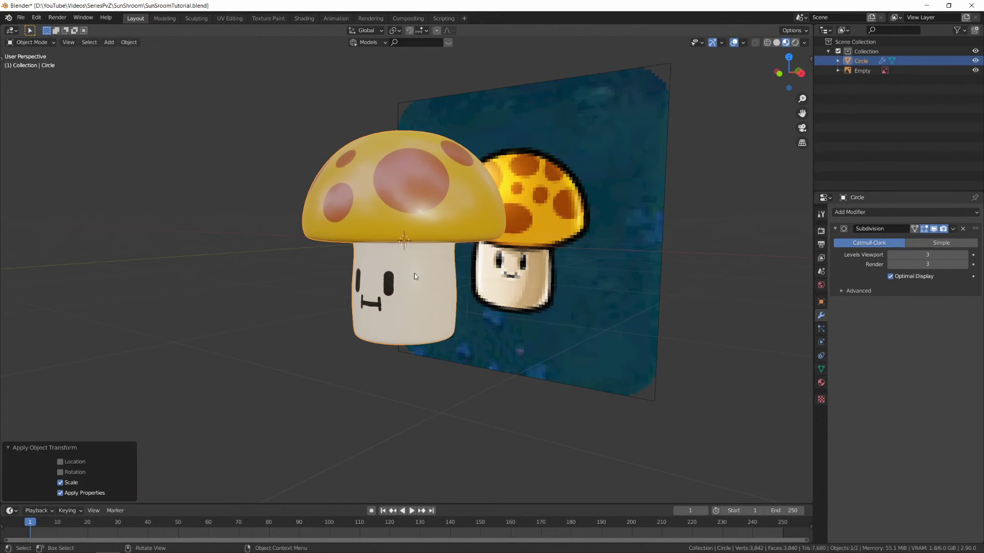
Add a Solidify modifier to the mushroom with a thickness of -0.07 m
{"action": "left_click", "coordinate": [881, 213]}
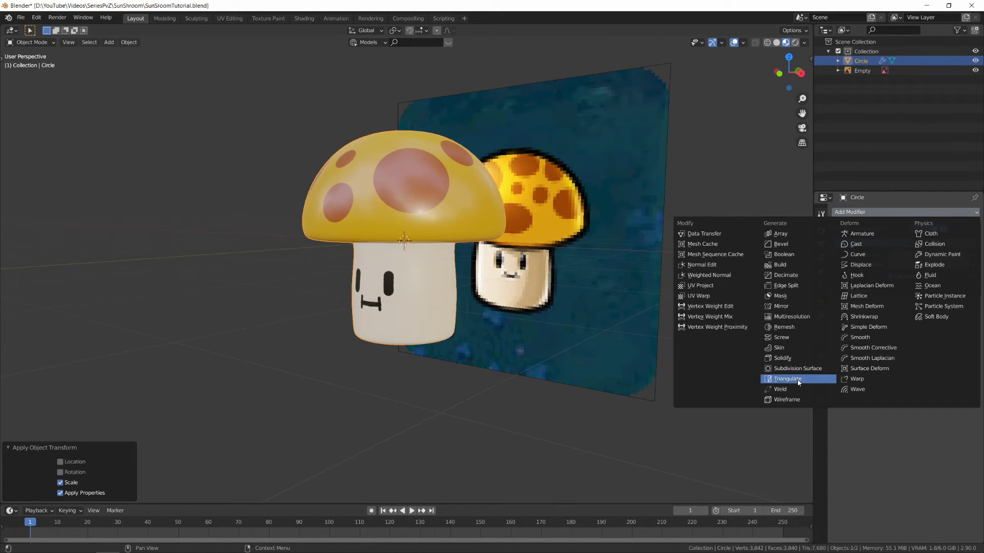
{"action": "left_click", "coordinate": [782, 358]}
{"action": "left_click", "coordinate": [931, 332]}
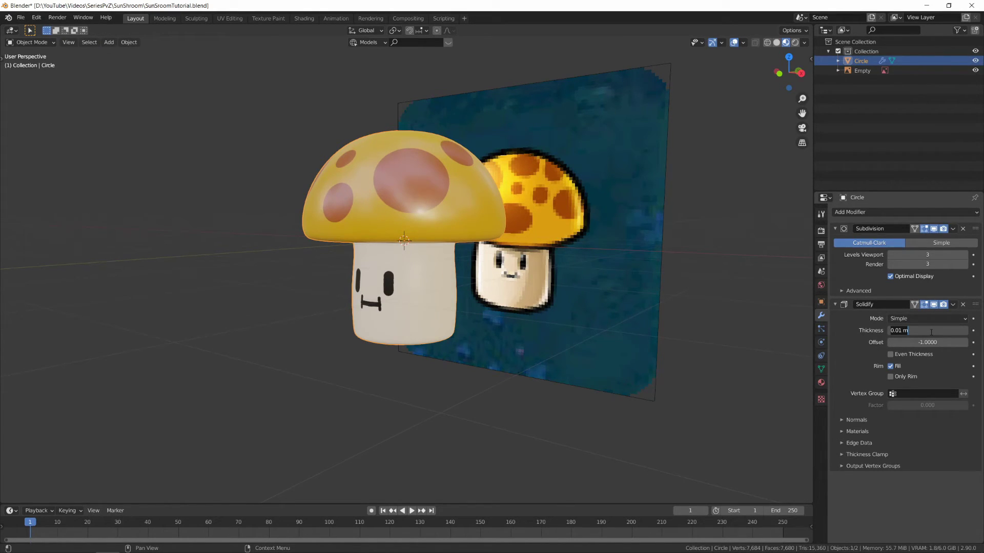
{"action": "key", "text": "BackSpace"}
{"action": "type", "text": "-0.07"}
{"action": "key", "text": "Return"}
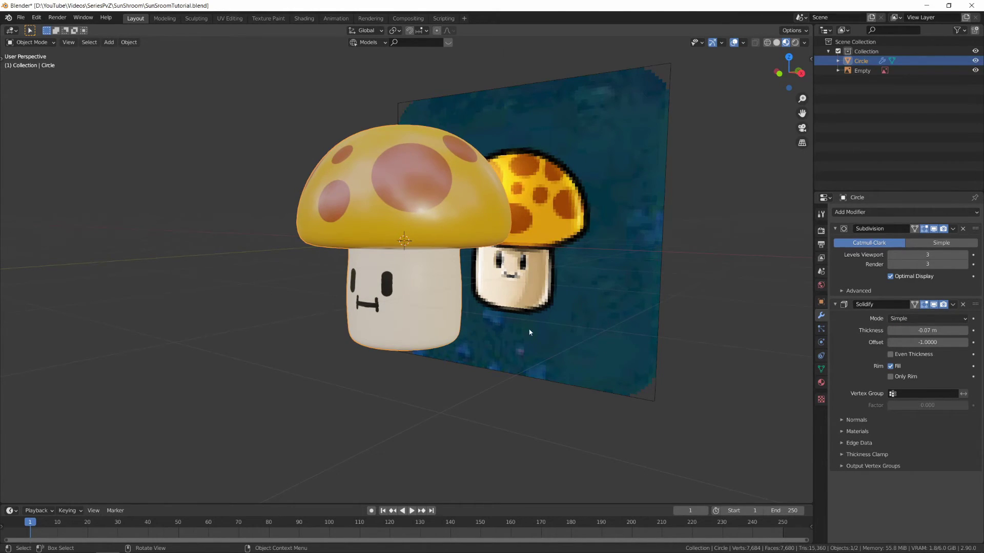
Configure the Solidify modifier with rim fill off, flipped normals and a material offset of 1
{"action": "left_click", "coordinate": [891, 366]}
{"action": "left_click", "coordinate": [871, 419]}
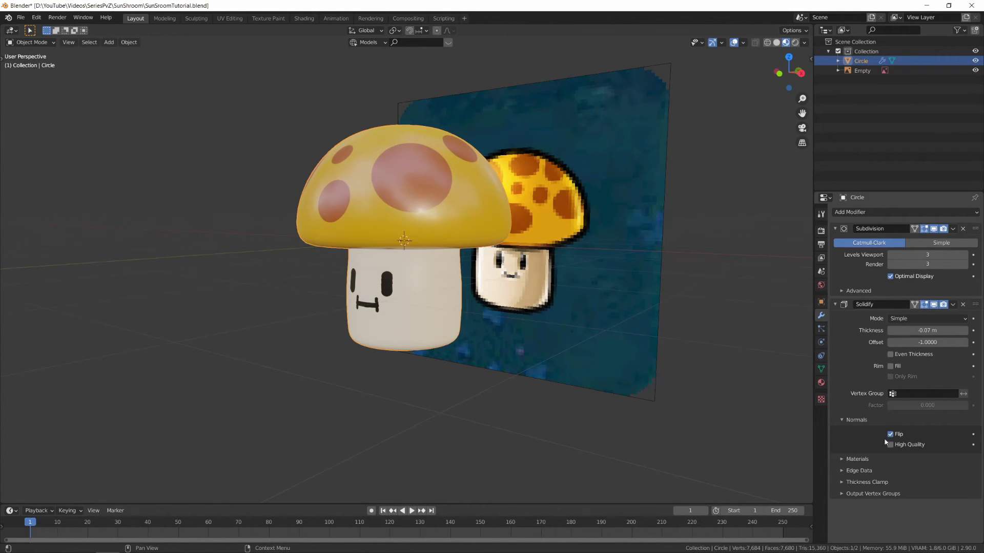
{"action": "left_click", "coordinate": [859, 464]}
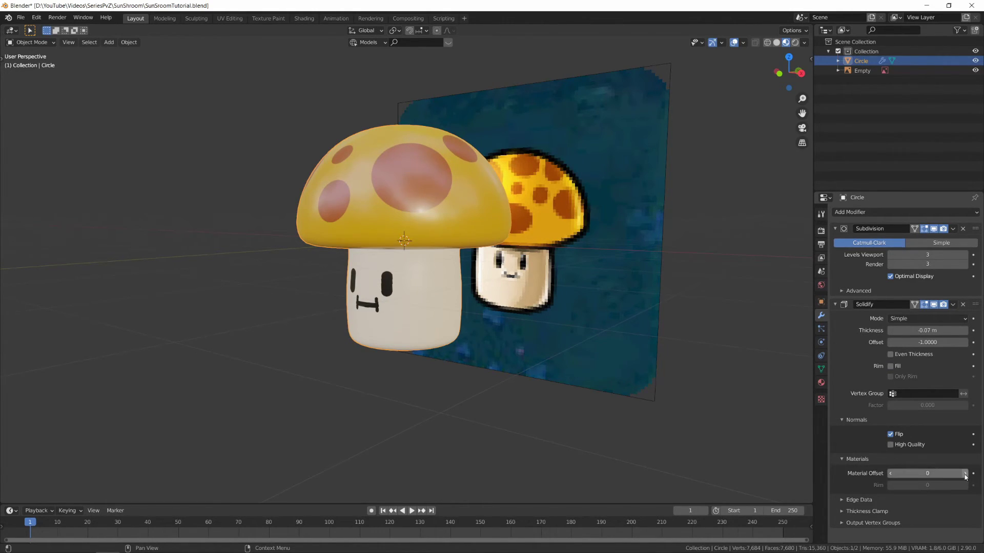
{"action": "left_click", "coordinate": [920, 474]}
{"action": "type", "text": "1"}
{"action": "key", "text": "Return"}
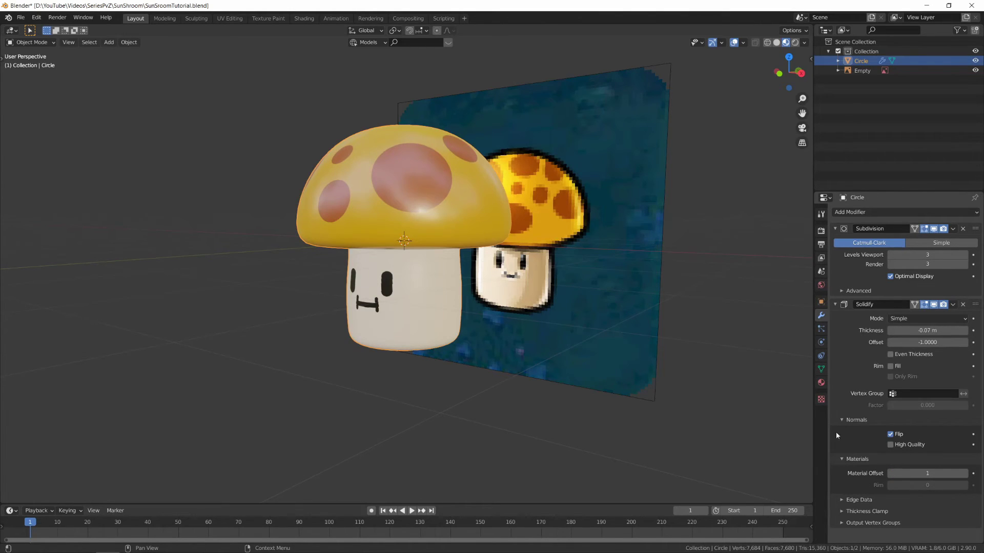
Add a second material slot to the mushroom and create a new material in it named Outline
{"action": "left_click", "coordinate": [821, 382]}
{"action": "left_click", "coordinate": [975, 212]}
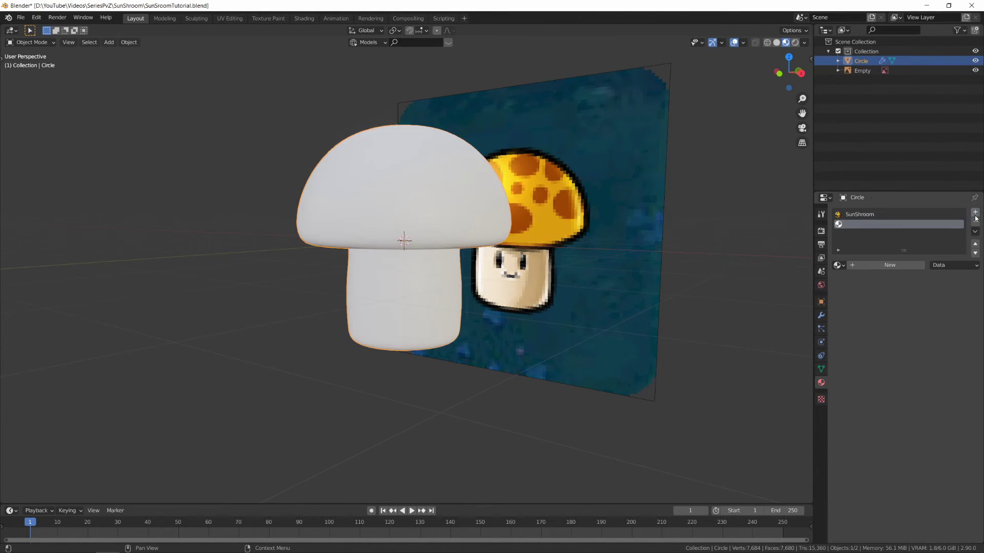
{"action": "left_click", "coordinate": [890, 266]}
{"action": "double_click", "coordinate": [874, 265]}
{"action": "type", "text": "Outline"}
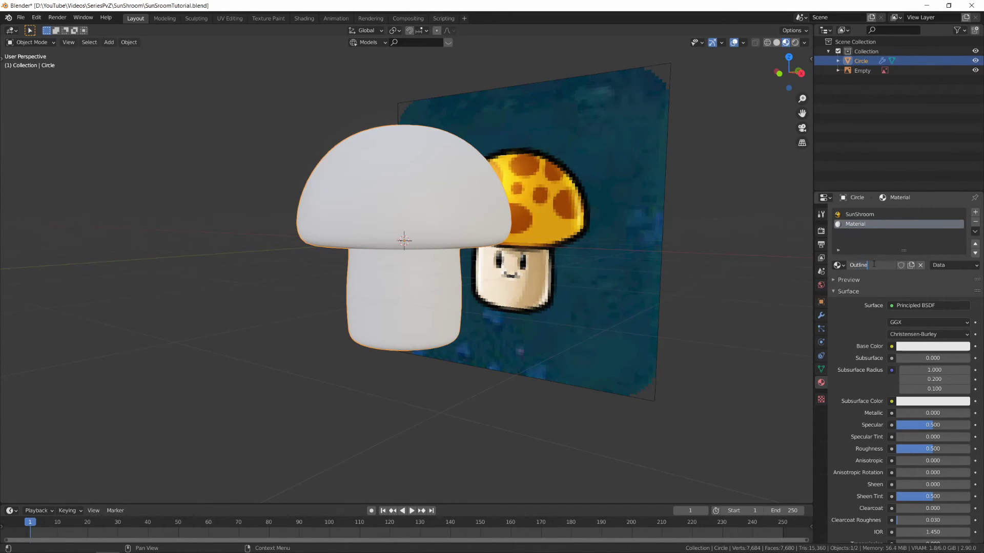
{"action": "key", "text": "Return"}
Replace the Outline material's Principled BSDF with a black Emission shader connected to the Material Output's Surface
{"action": "left_click", "coordinate": [303, 19]}
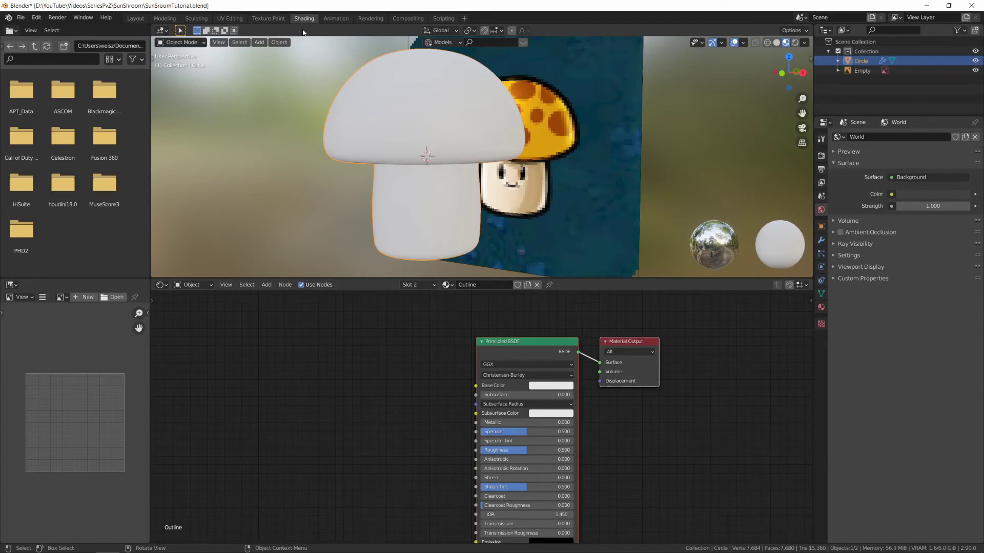
{"action": "left_click", "coordinate": [526, 382]}
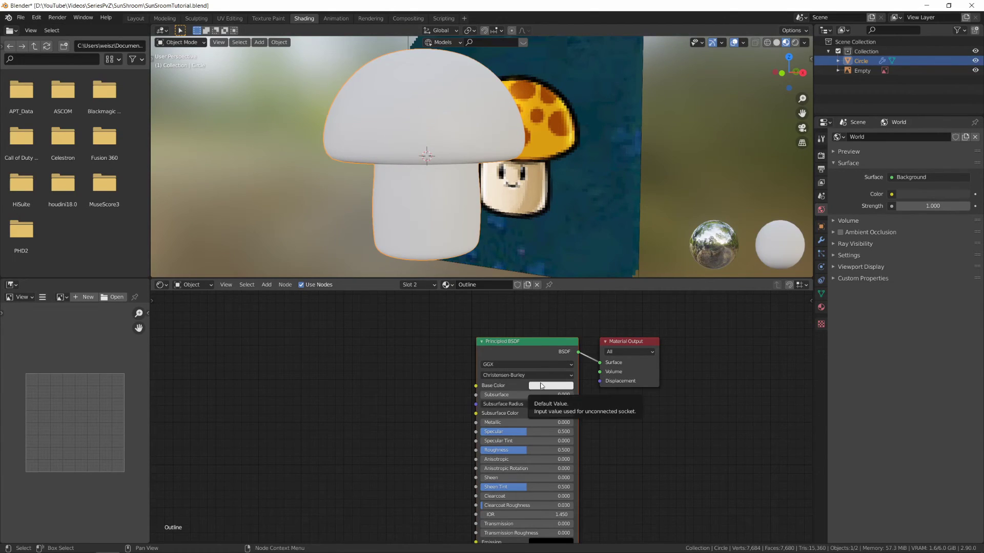
{"action": "key", "text": "Delete"}
{"action": "key", "text": "shift+a"}
{"action": "left_click", "coordinate": [542, 384]}
{"action": "type", "text": "emis"}
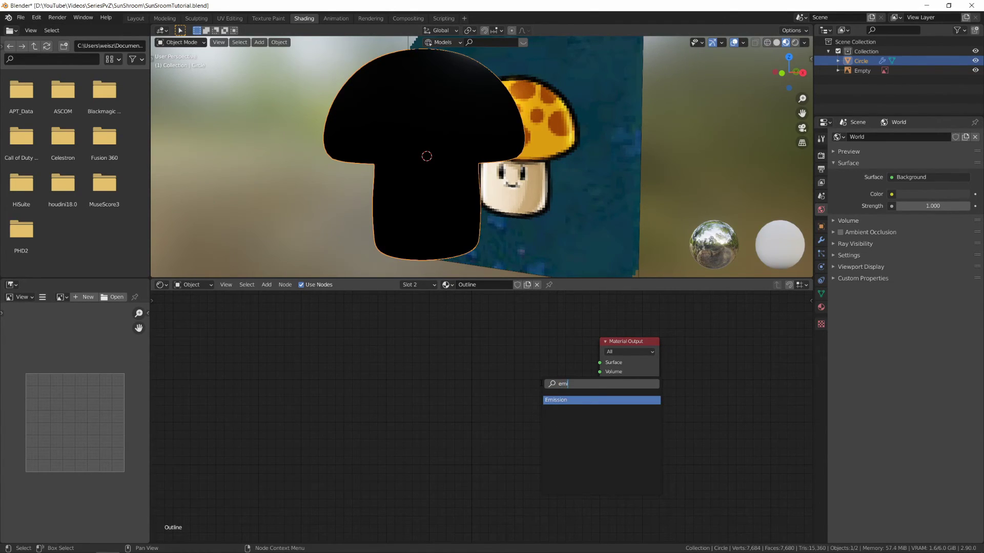
{"action": "key", "text": "Return"}
{"action": "left_click", "coordinate": [472, 339]}
{"action": "left_click_drag", "start_coordinate": [532, 353], "coordinate": [600, 362]}
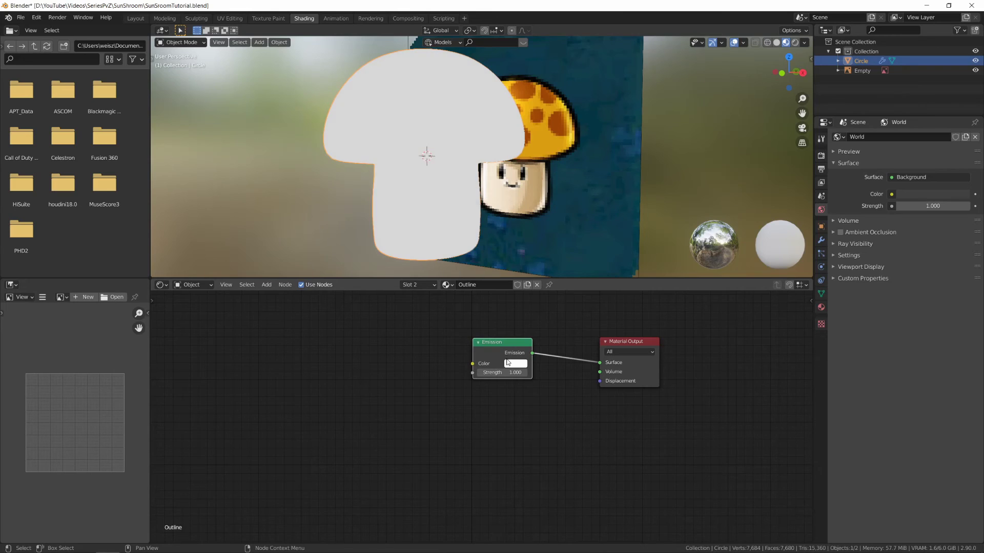
{"action": "left_click", "coordinate": [515, 363]}
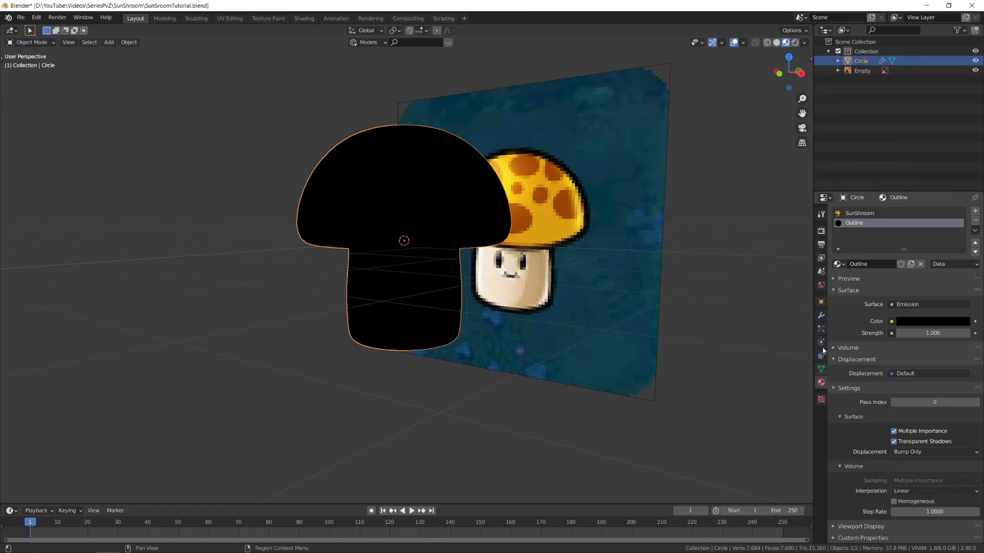
Set the render engine to Eevee and enable Backface Culling on the Outline material
{"action": "left_click", "coordinate": [821, 231]}
{"action": "left_click", "coordinate": [923, 213]}
{"action": "left_click", "coordinate": [922, 221]}
{"action": "left_click", "coordinate": [821, 383]}
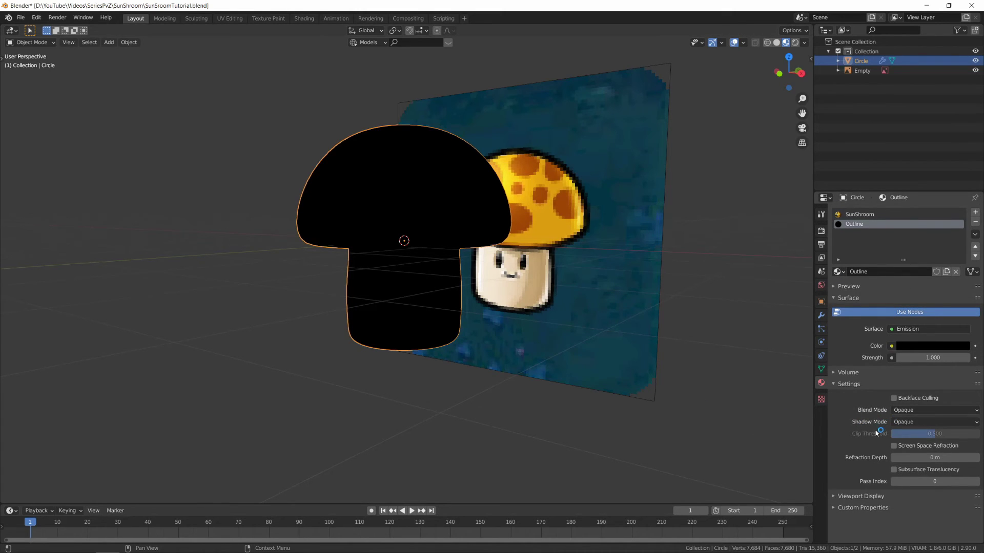
{"action": "left_click", "coordinate": [894, 398]}
{"action": "mouse_move", "coordinate": [589, 353]}
{"action": "middle_mouse_down"}
{"action": "mouse_move", "coordinate": [555, 357]}
{"action": "mouse_move", "coordinate": [582, 343]}
{"action": "middle_mouse_up"}
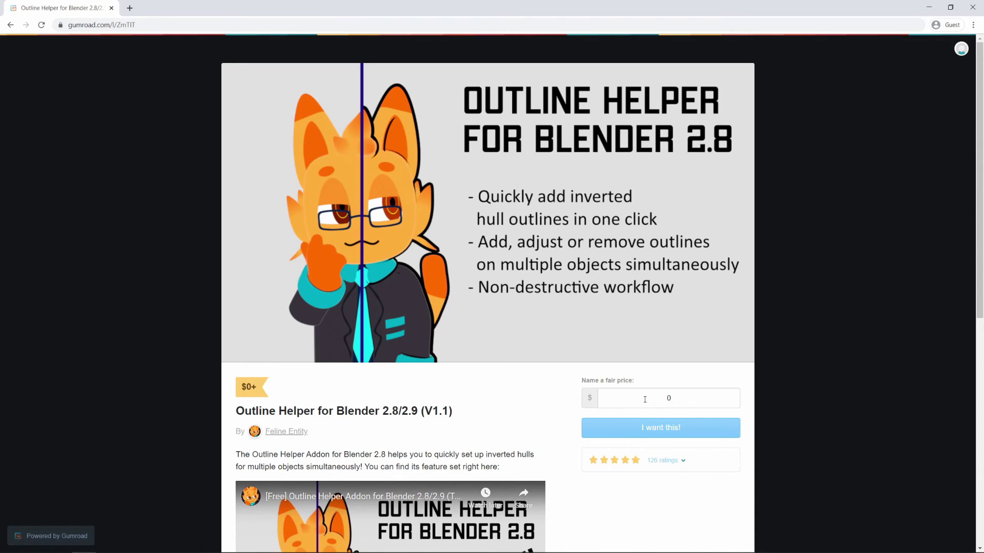
In the browser, get the Outline Helper add-on from Gumroad for $0, enter the buyer's e-mail at checkout, and download OutlineHelper1_1
{"action": "key", "text": "Return"}
{"action": "left_click", "coordinate": [477, 153]}
{"action": "key", "text": "ctrl+v"}
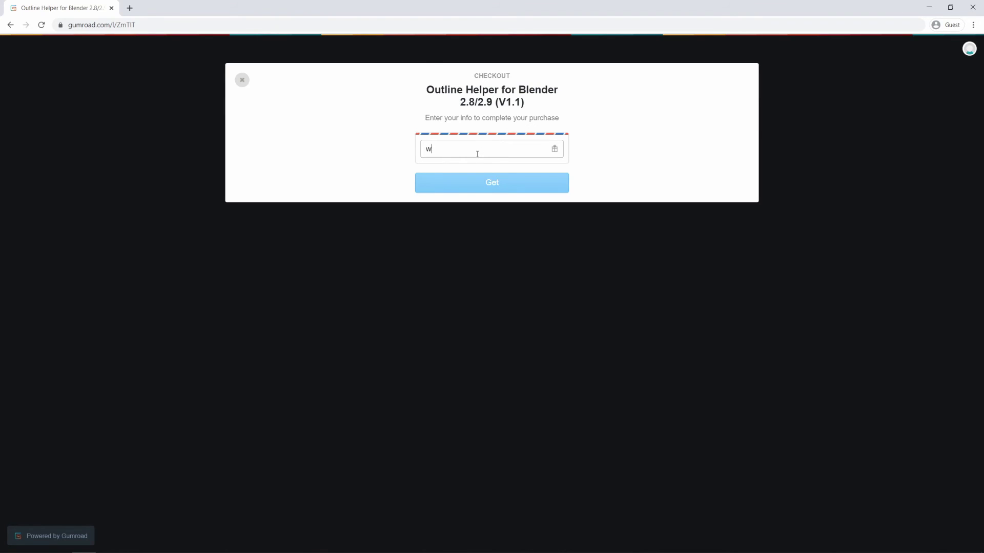
{"action": "key", "text": "Return"}
{"action": "left_click", "coordinate": [477, 213]}
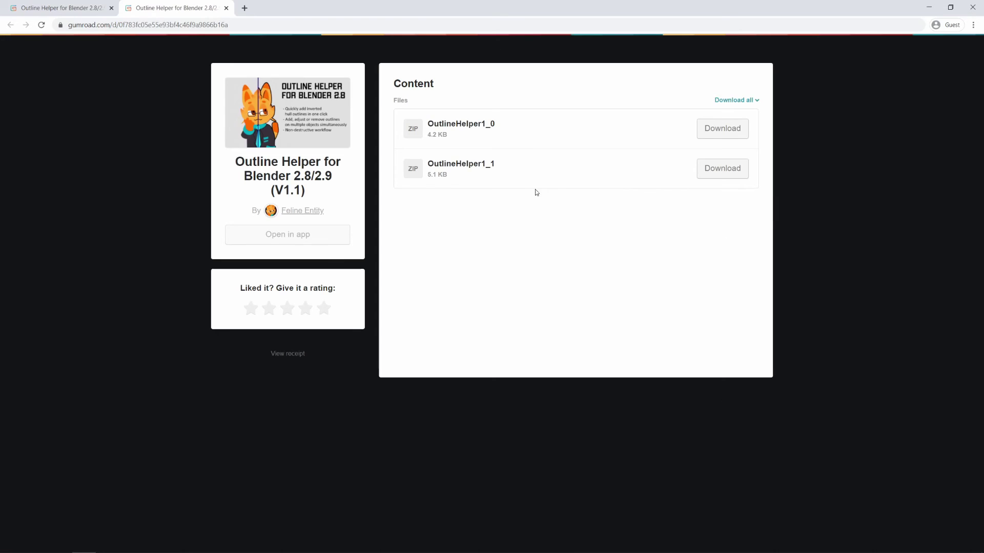
{"action": "left_click", "coordinate": [723, 168]}
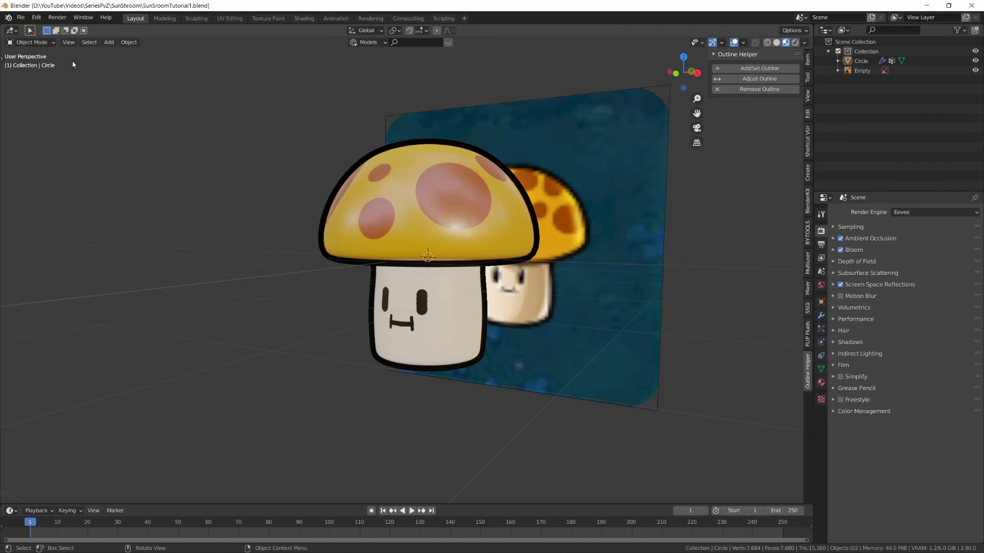
Install the downloaded Outline Helper add-on from the Downloads folder through Blender's preferences
{"action": "left_click", "coordinate": [37, 17]}
{"action": "left_click", "coordinate": [70, 154]}
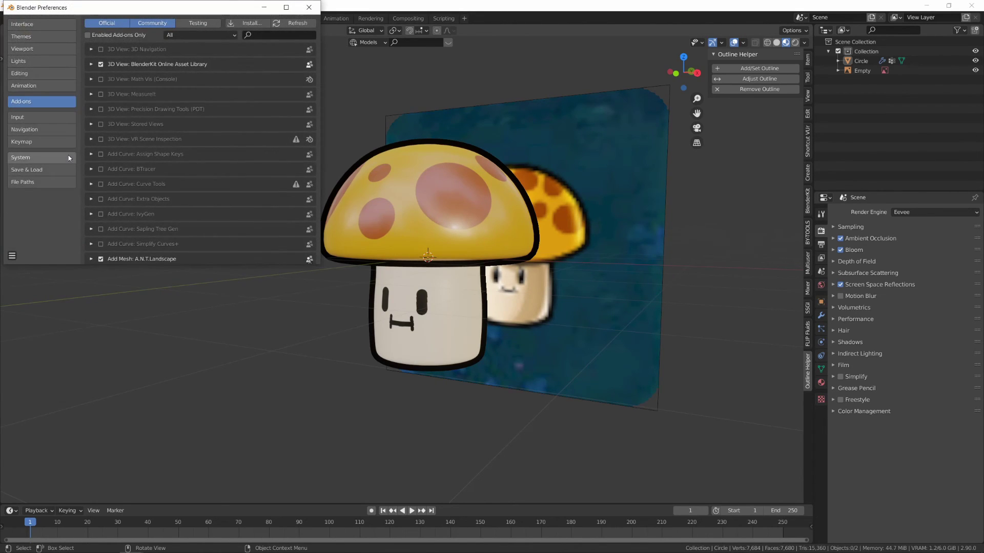
{"action": "left_click", "coordinate": [264, 26]}
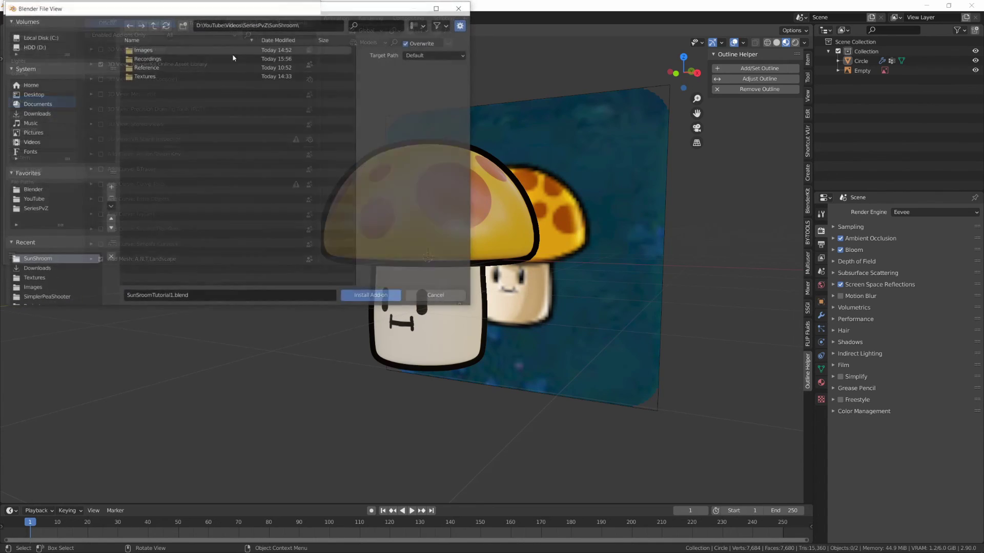
{"action": "left_click", "coordinate": [35, 113]}
{"action": "double_click", "coordinate": [177, 156]}
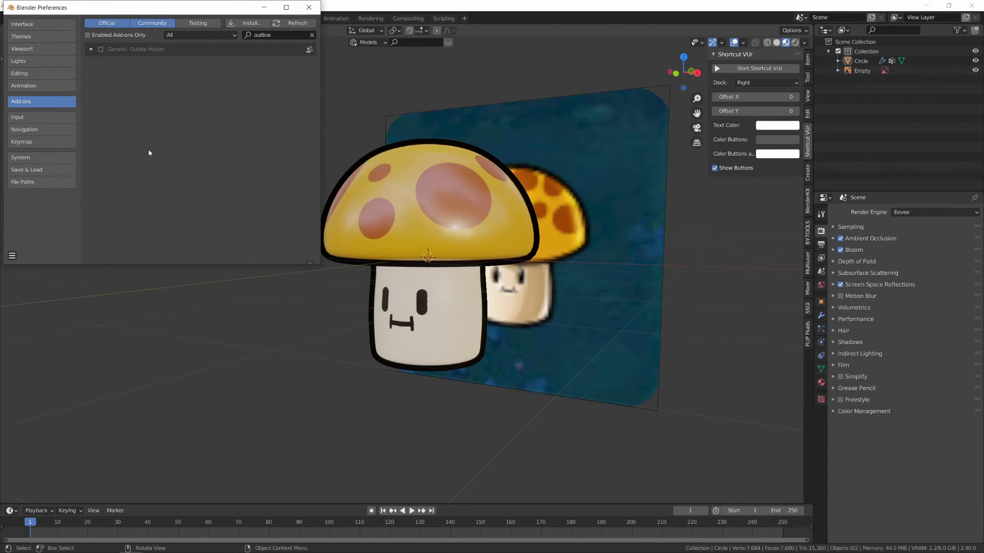
Enable the Generic: Outline Helper add-on and save the preferences
{"action": "left_click", "coordinate": [101, 49]}
{"action": "left_click", "coordinate": [13, 256]}
{"action": "left_click", "coordinate": [59, 231]}
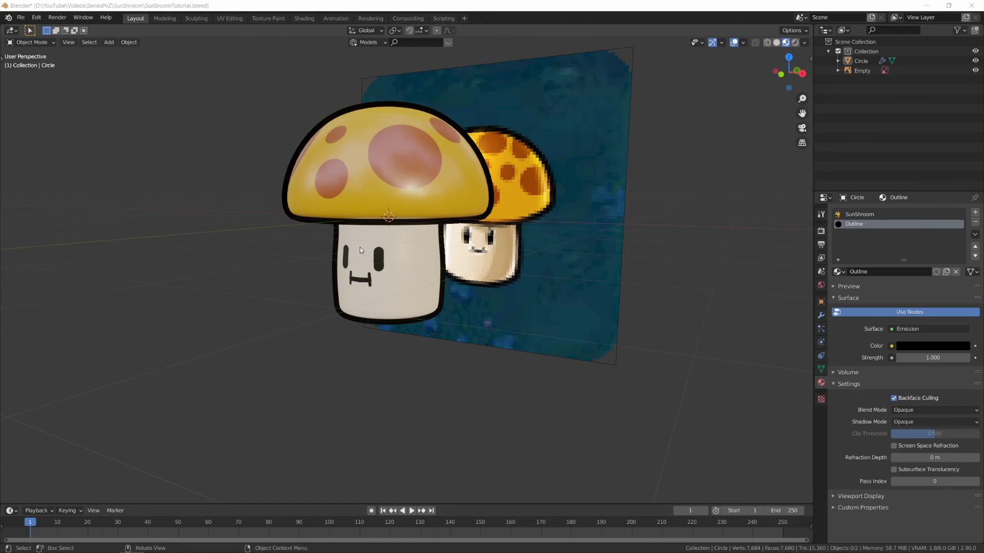
Remove the Outline material slot and the Solidify modifier from the mushroom, keeping its Subdivision modifier
{"action": "left_click", "coordinate": [360, 250]}
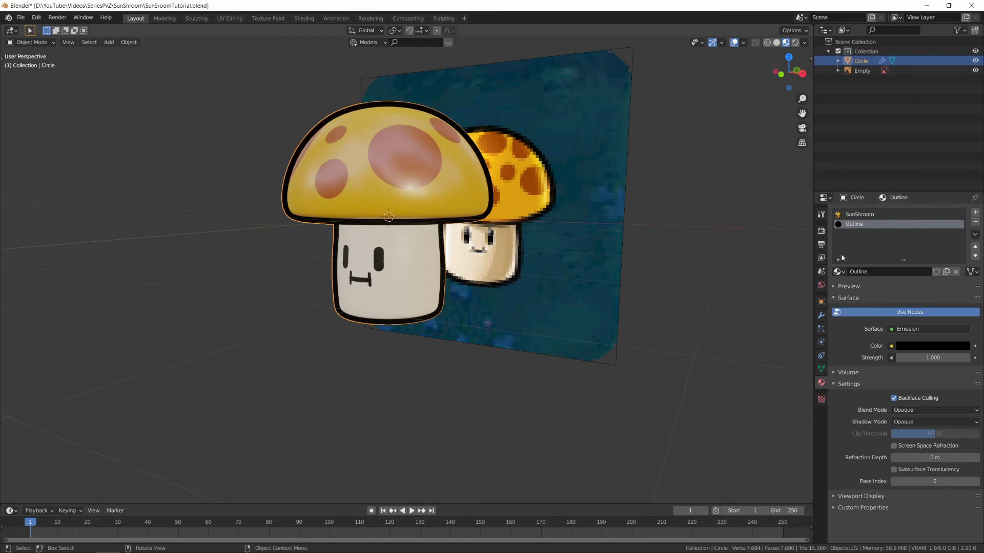
{"action": "left_click", "coordinate": [975, 222]}
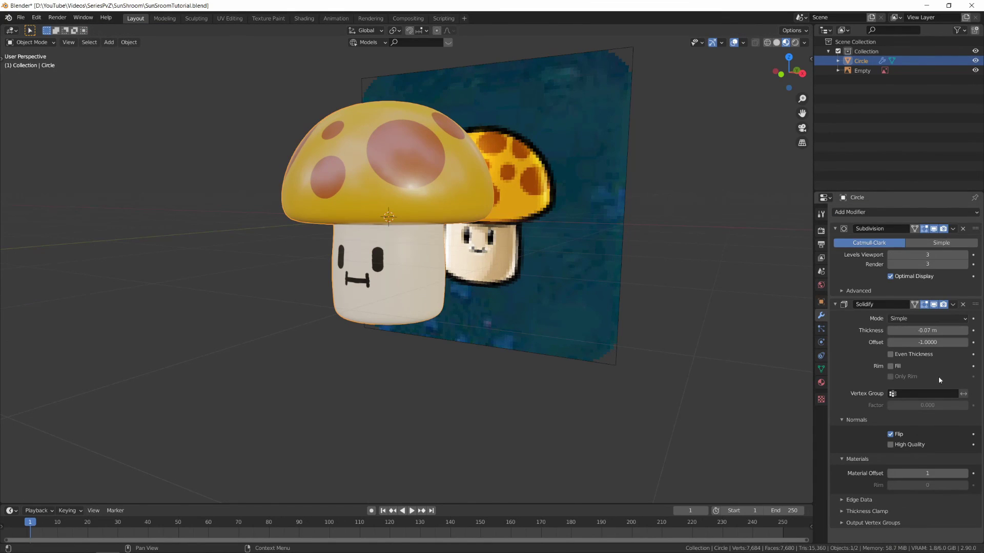
{"action": "left_click", "coordinate": [963, 304]}
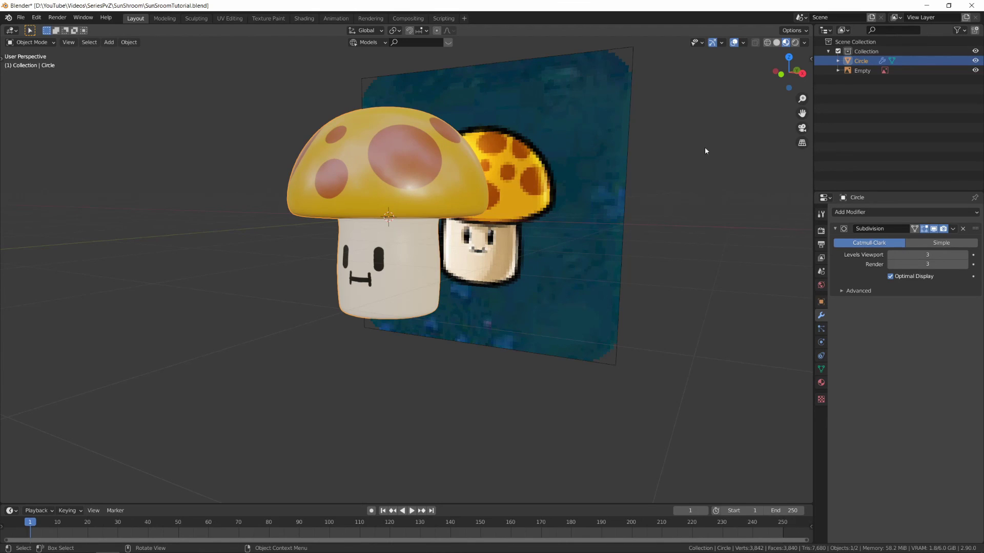
Add an outline to the mushroom with Outline Helper and try an outline thickness of about 1.06
{"action": "key", "text": "n"}
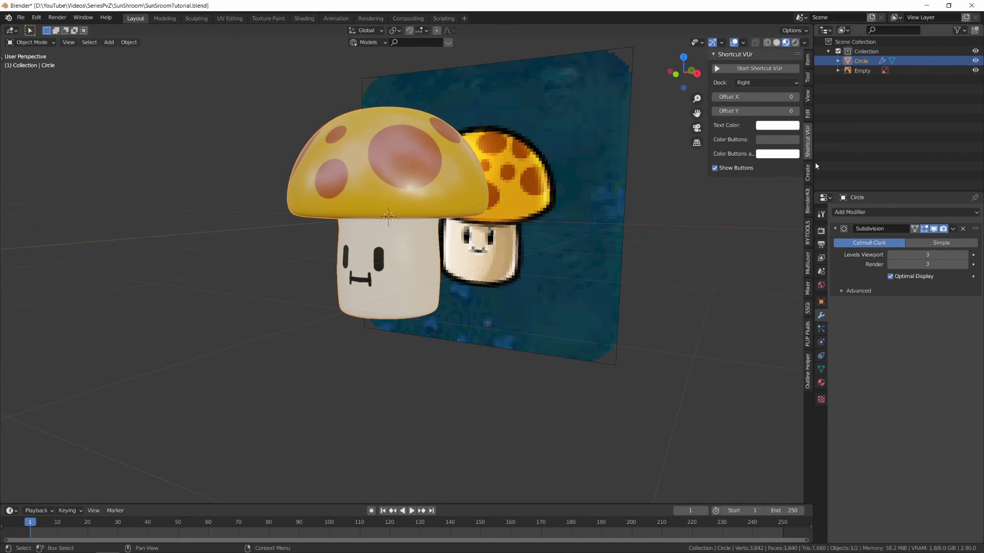
{"action": "left_click", "coordinate": [808, 370]}
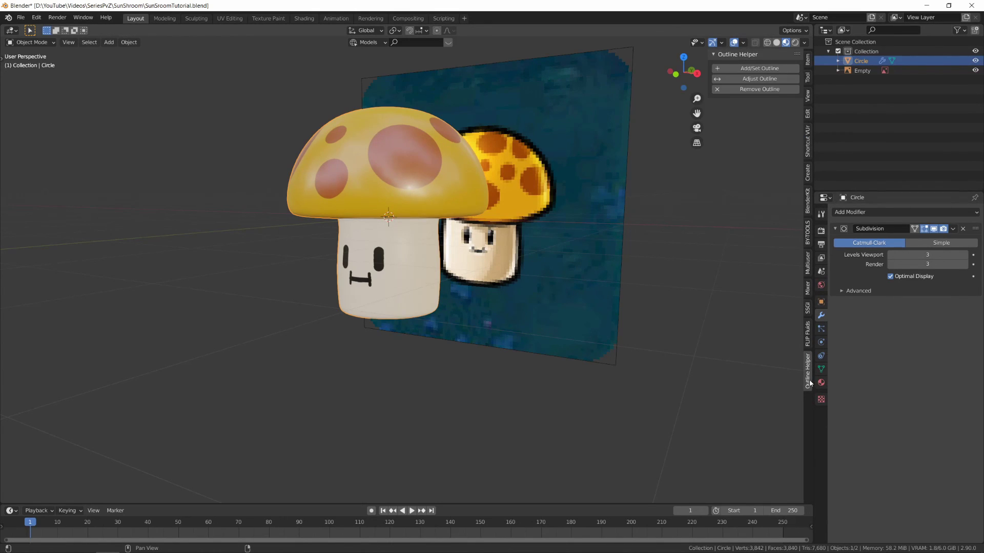
{"action": "left_click", "coordinate": [760, 69]}
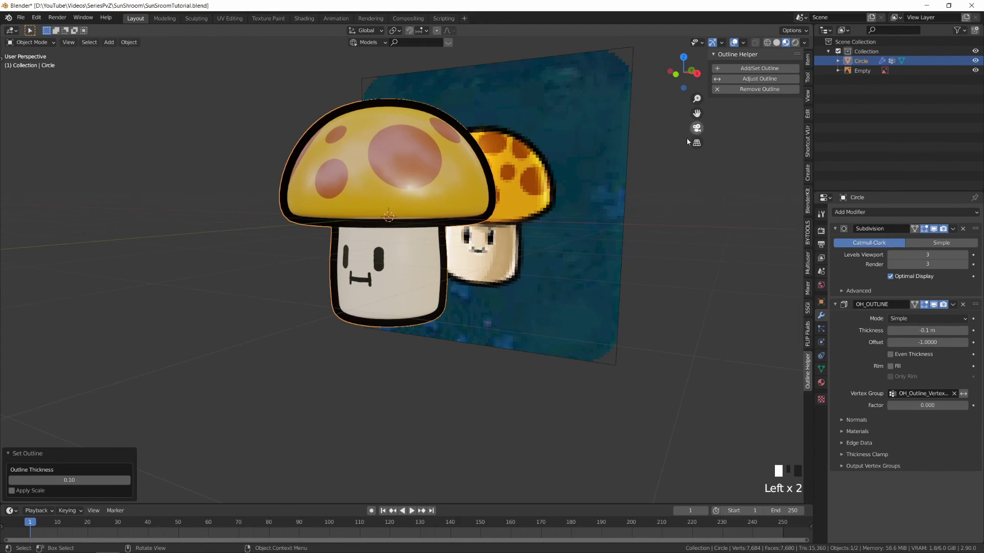
{"action": "left_click", "coordinate": [108, 476]}
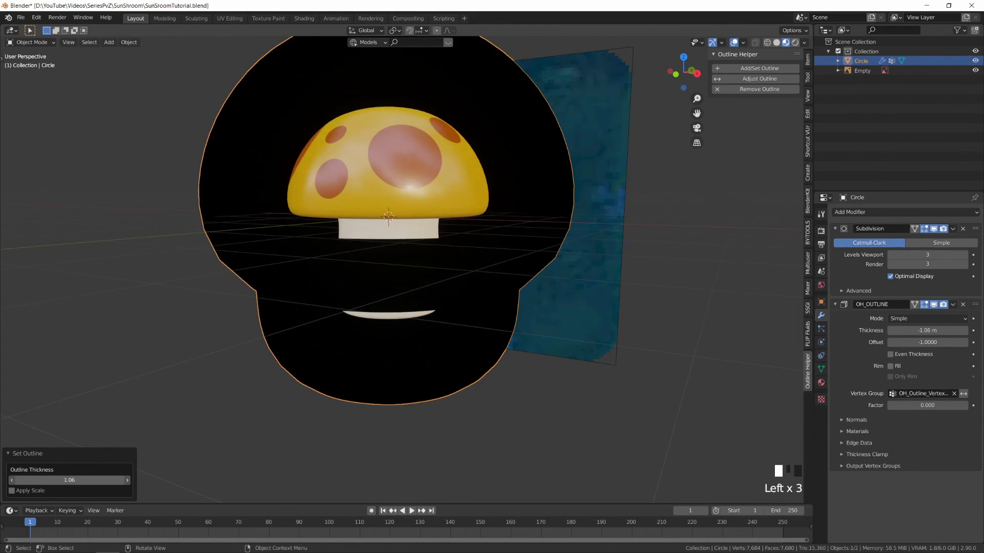